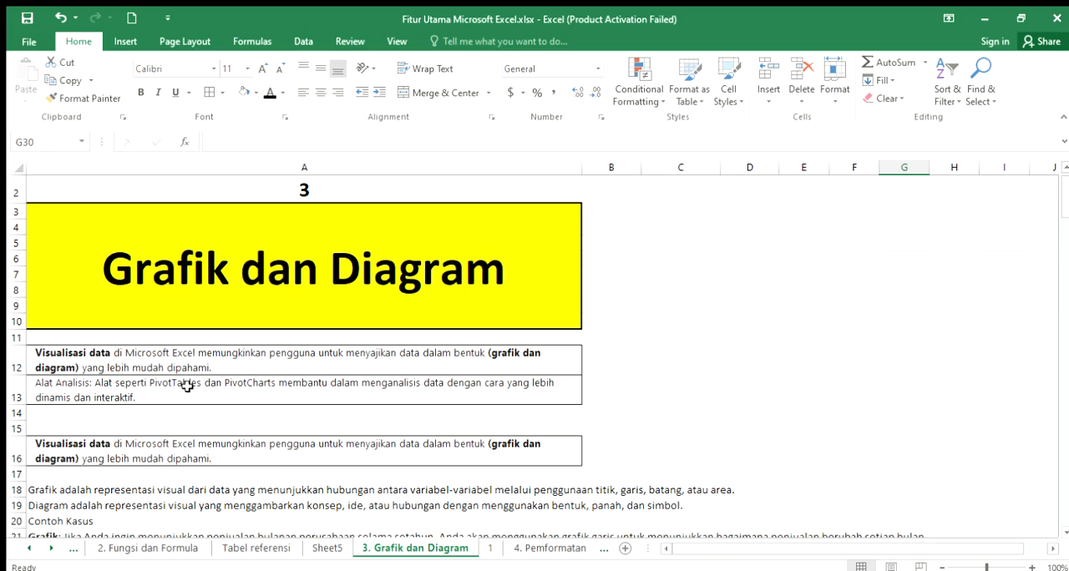
- Read the data visualization introduction in rows 12 to 16 and the definition of Grafik in row 18
left_click(187, 386)
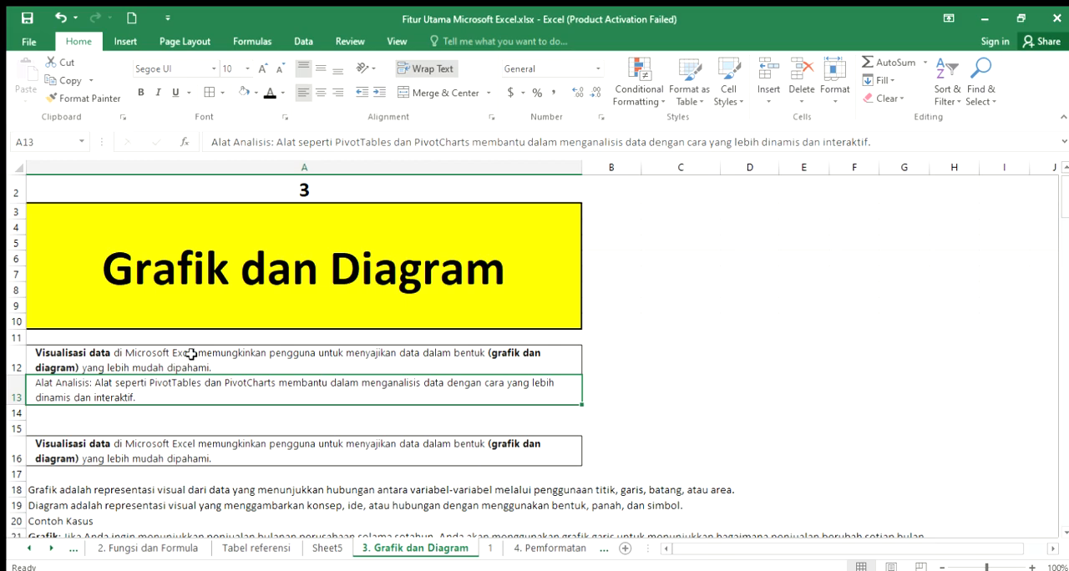
left_click(191, 355)
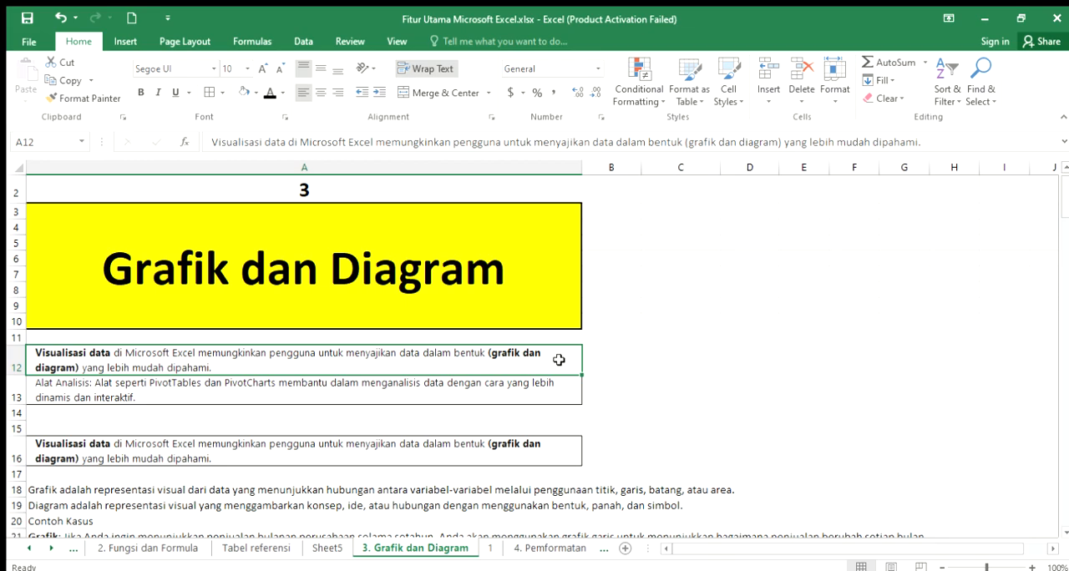
left_click(514, 450)
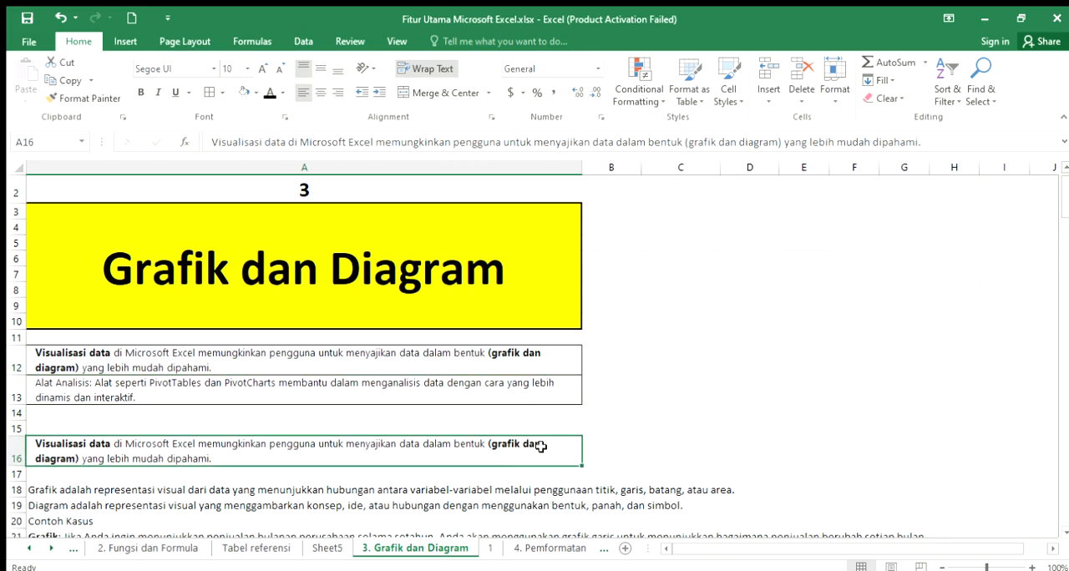
scroll(543, 445, "down", 2)
scroll(542, 448, "down", 1)
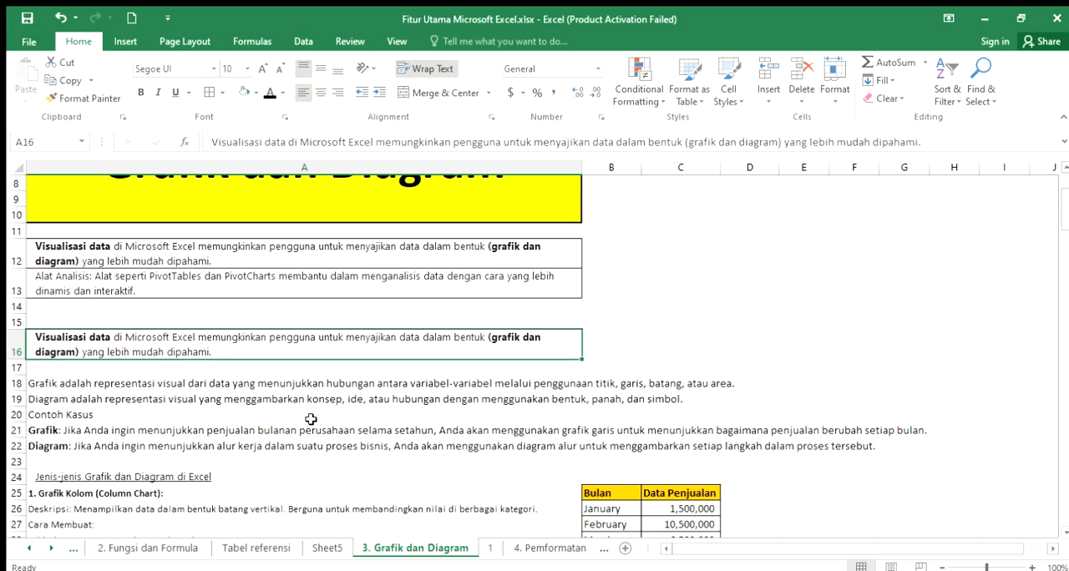
left_click(93, 386)
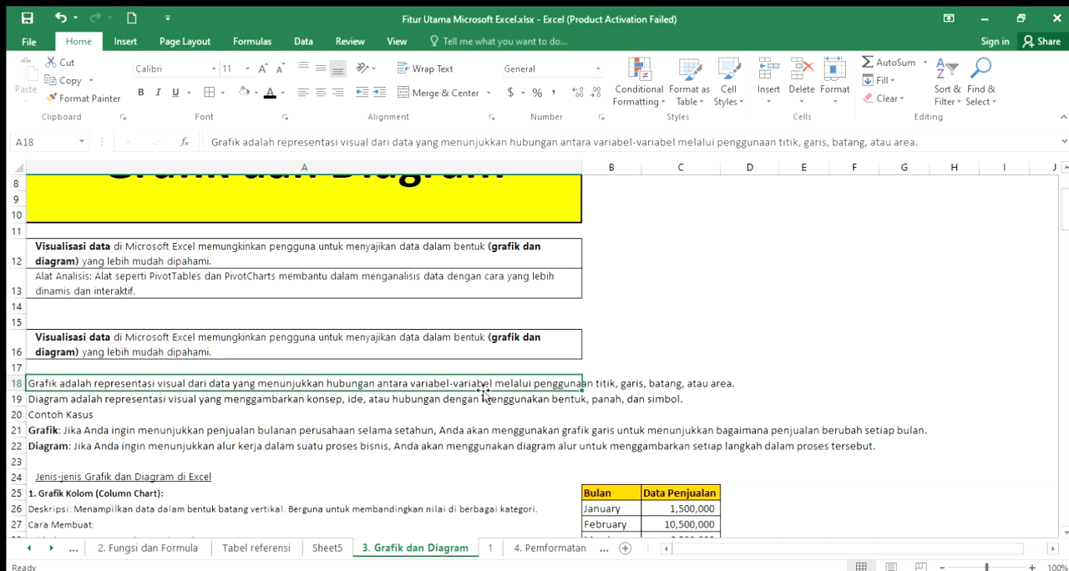
left_click(609, 385)
left_click(731, 386)
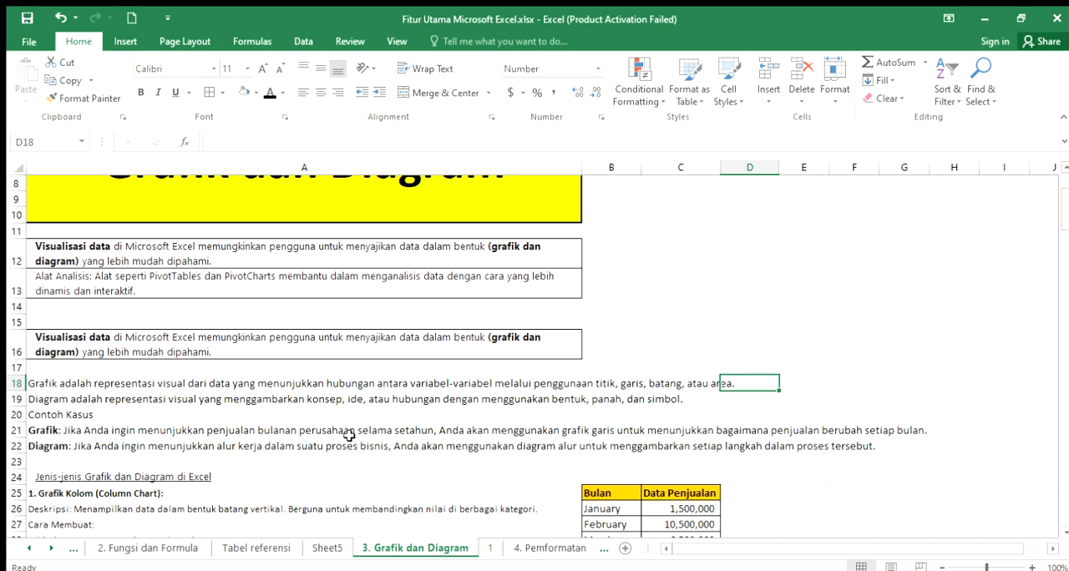
- Review the Contoh Kasus examples for Grafik and Diagram, through to the Jenis-jenis Grafik dan Diagram di Excel heading
left_click(47, 451)
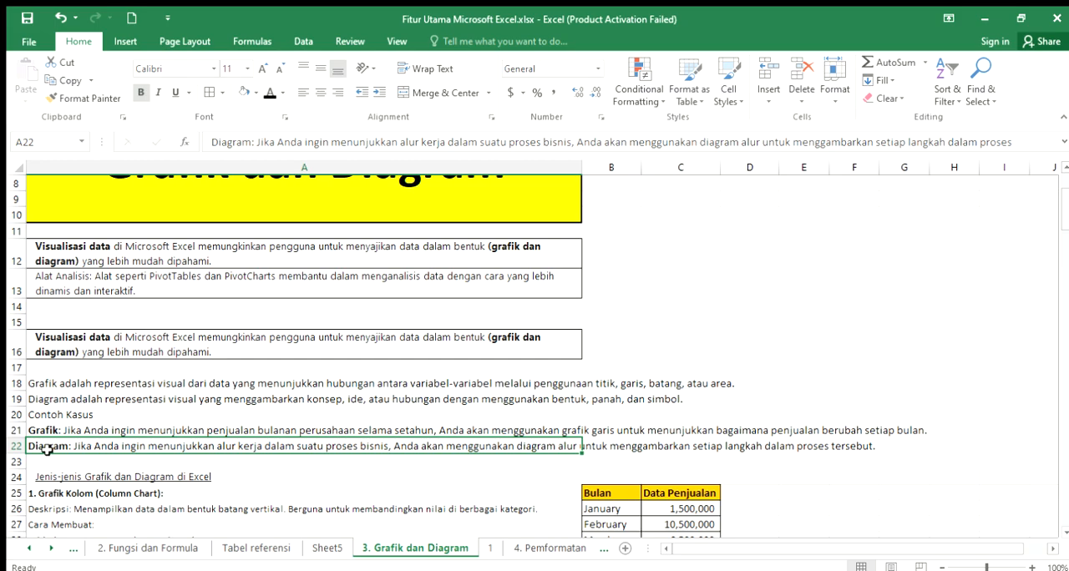
left_click(47, 464)
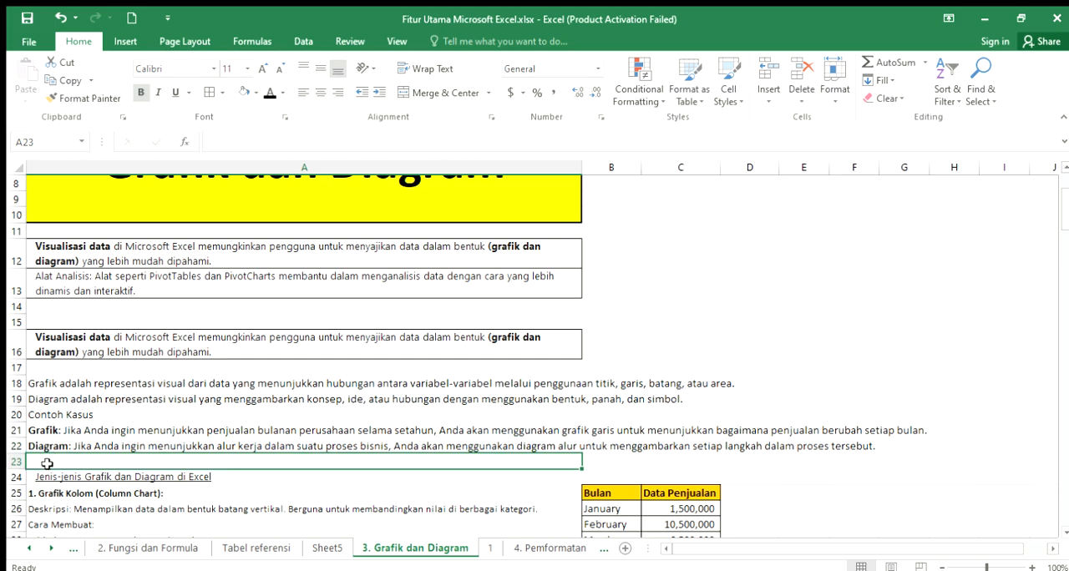
left_click(50, 447)
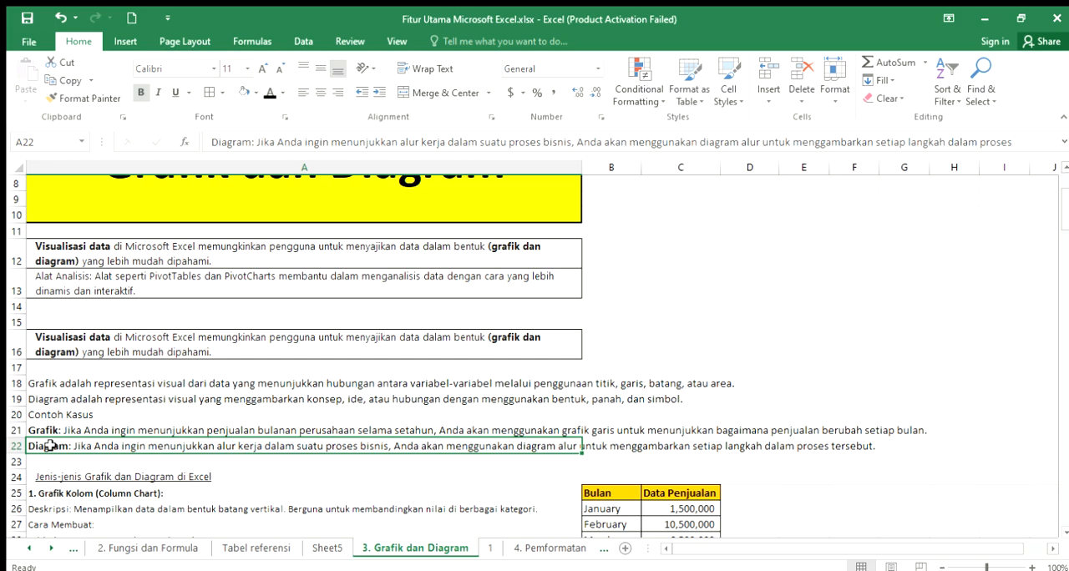
left_click(81, 415)
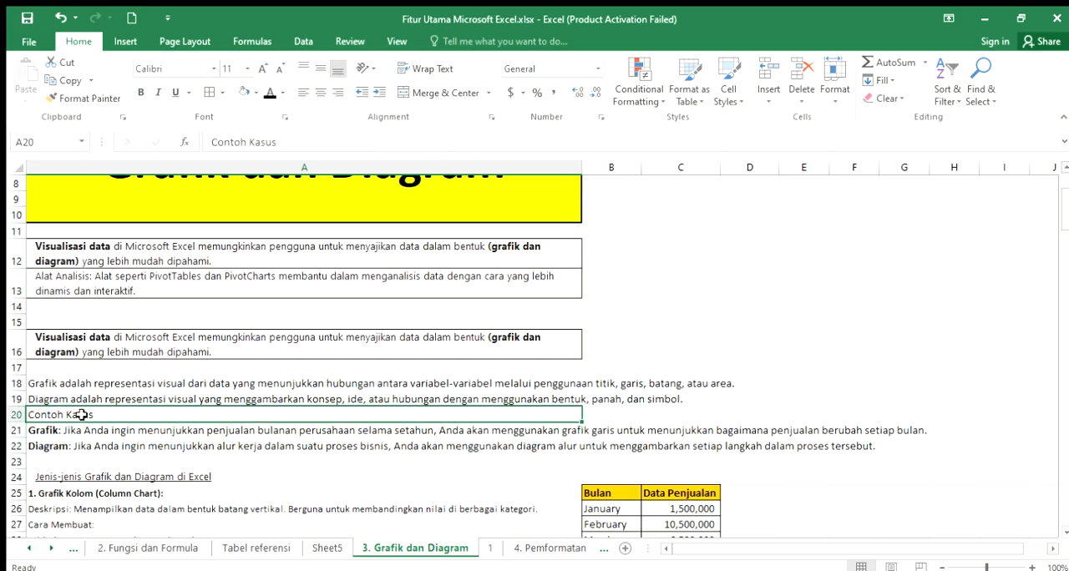
left_click(87, 462)
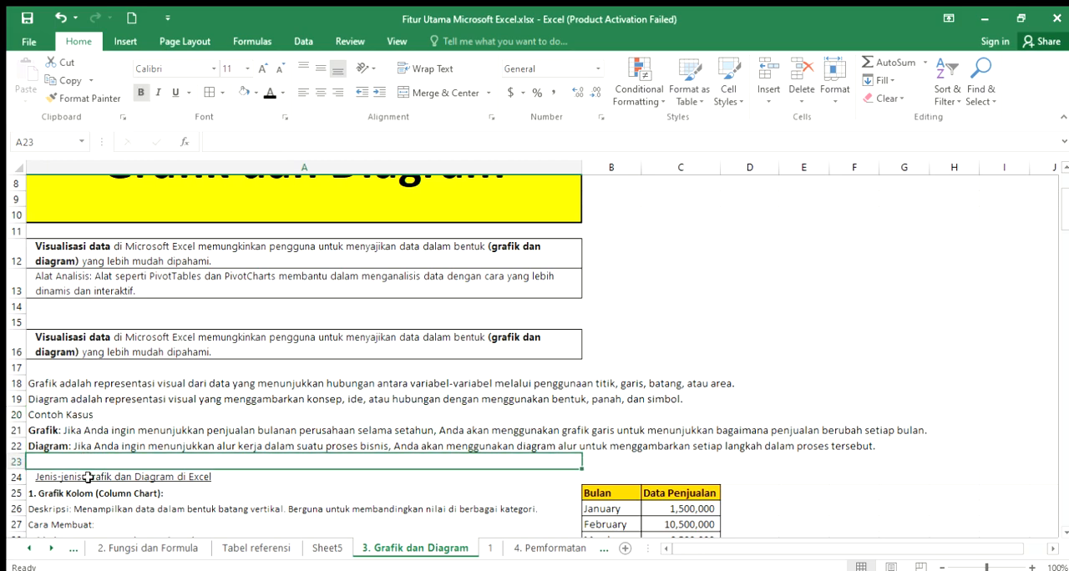
left_click(89, 478)
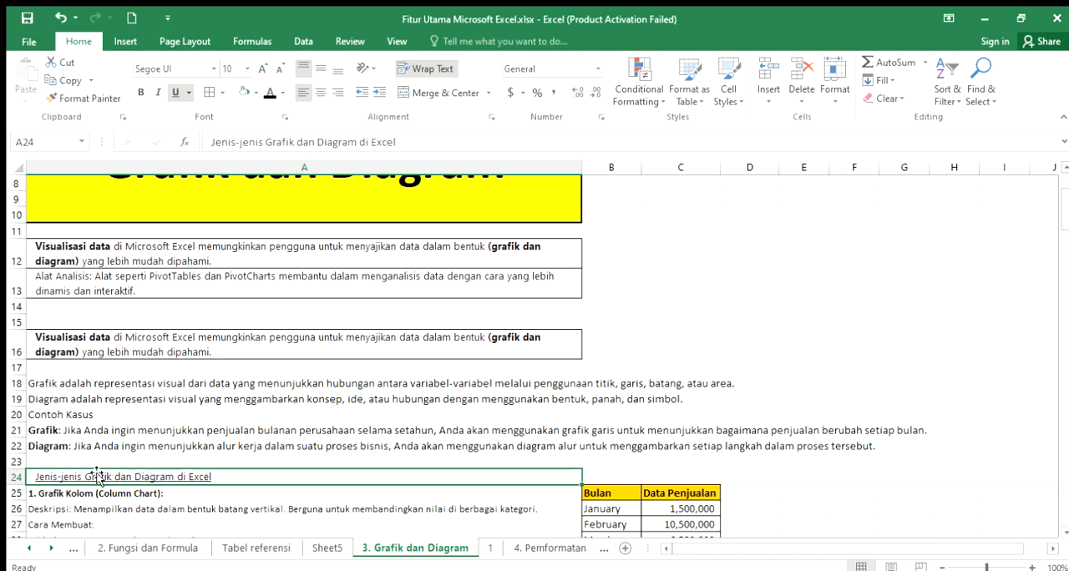
- Read the Grafik Kolom (Column Chart) section in A25:A29, covering its description and creation instructions
scroll(92, 477, "down", 3)
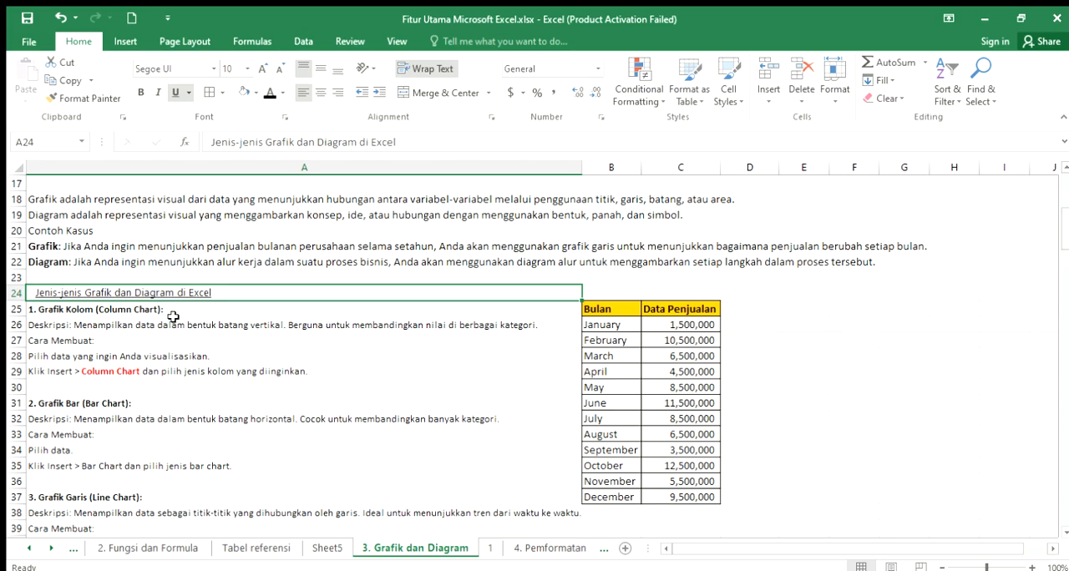
scroll(173, 317, "down", 1)
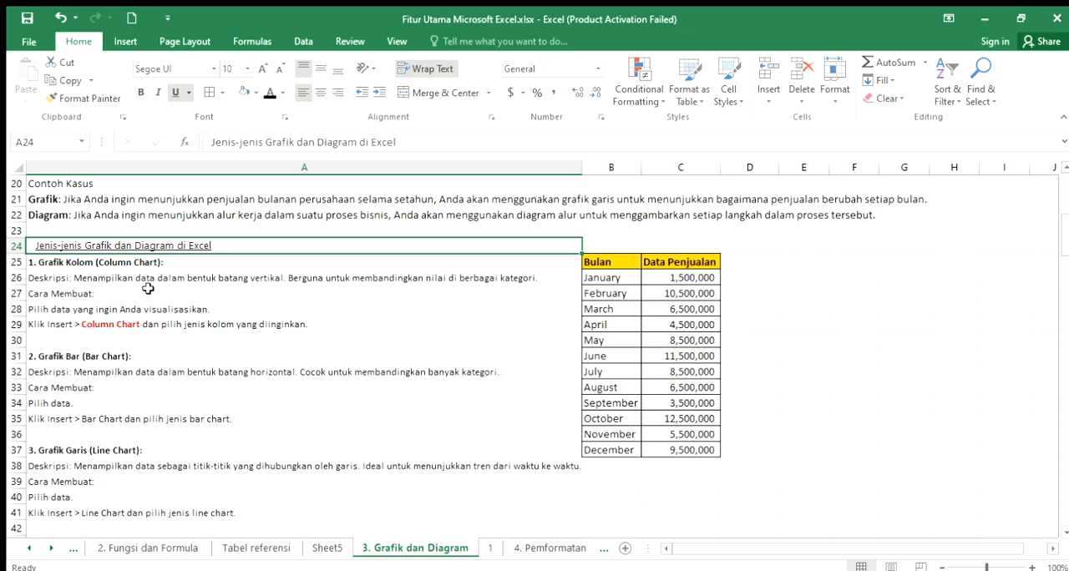
left_click(110, 272)
left_click(109, 262)
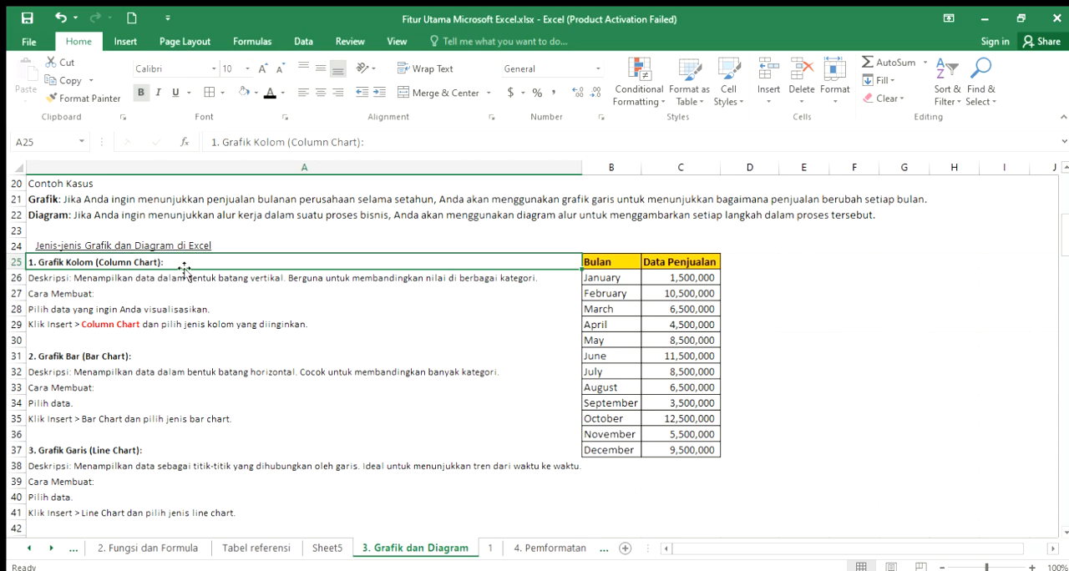
left_click(53, 279)
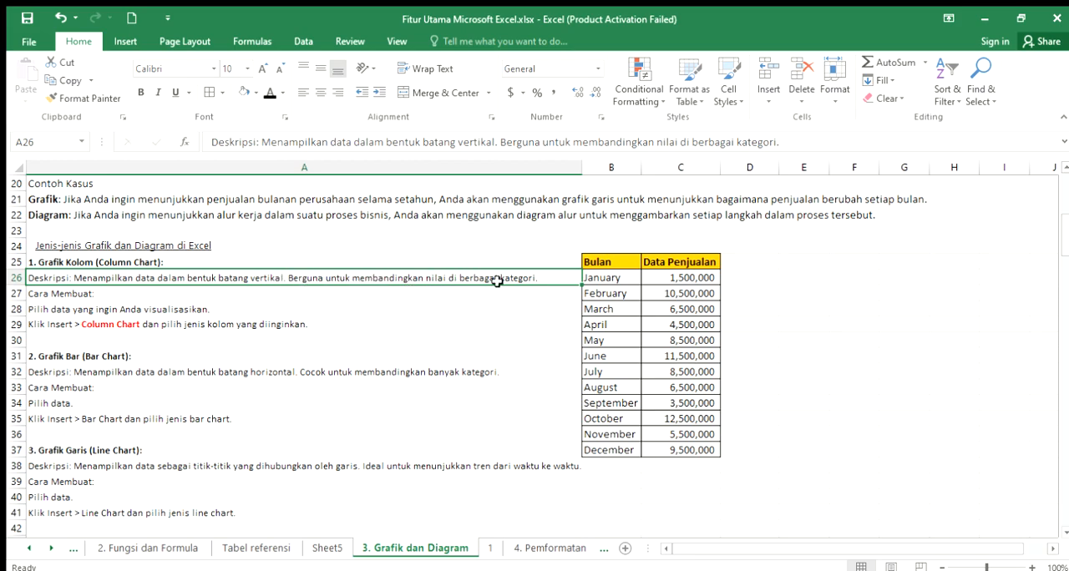
left_click(66, 296)
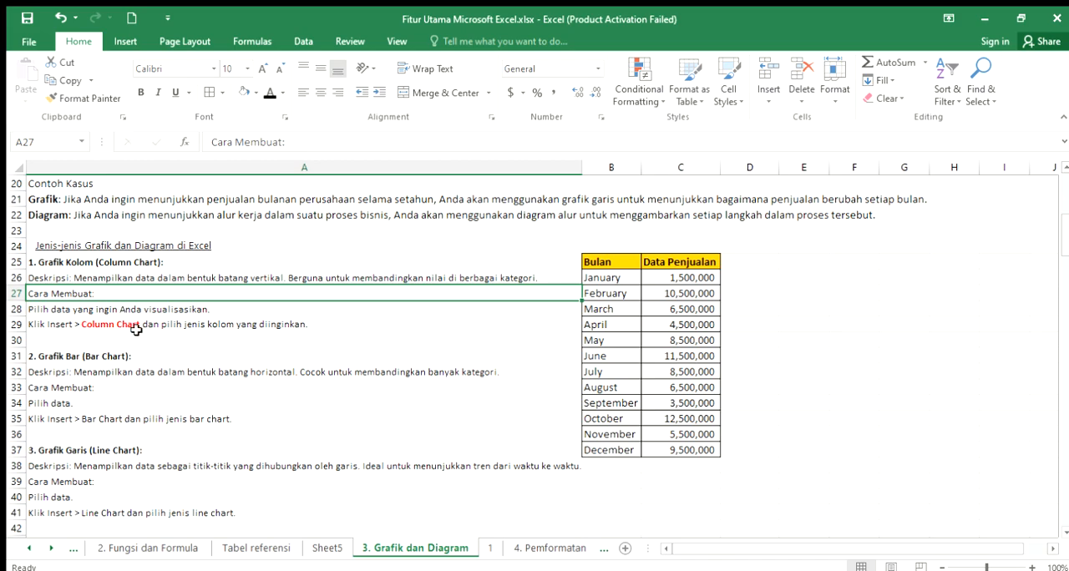
left_click(297, 328)
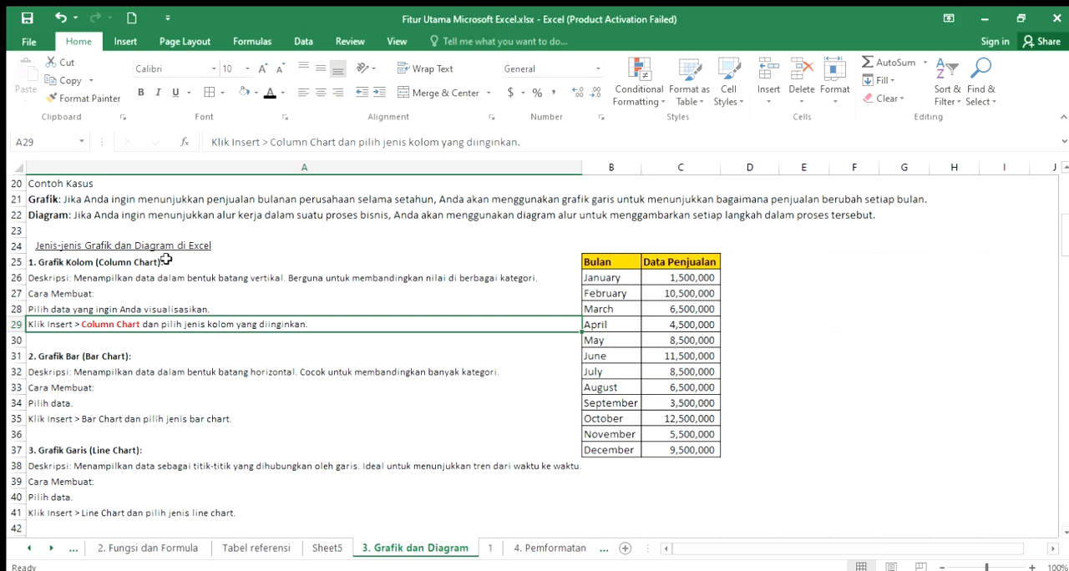
left_click_drag(166, 260, 167, 319)
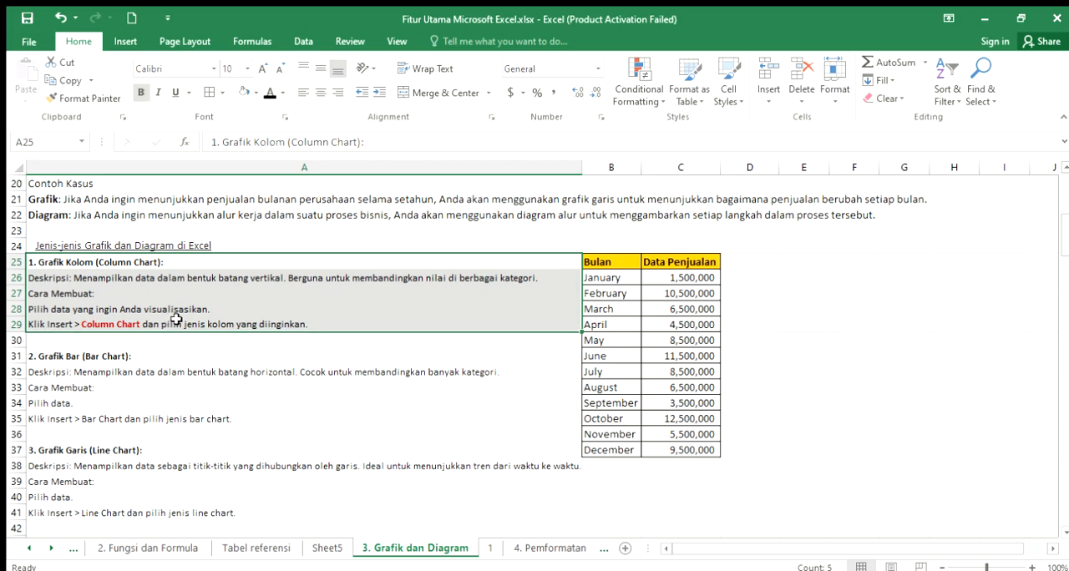
- Examine the sales table's Bulan and Data Penjualan columns, including the month entries and the January and February sales
left_click(622, 263)
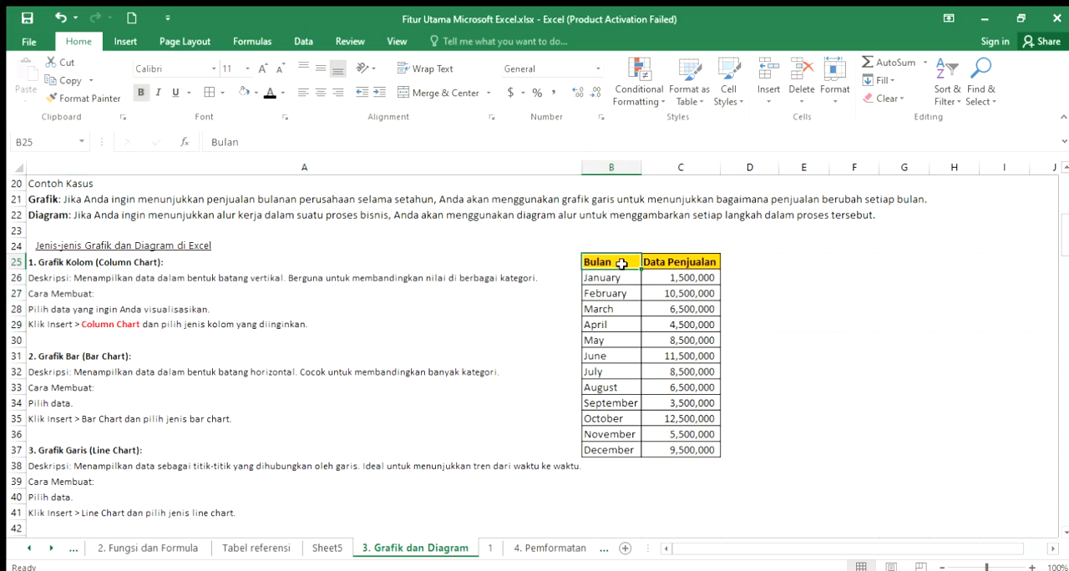
left_click(673, 263)
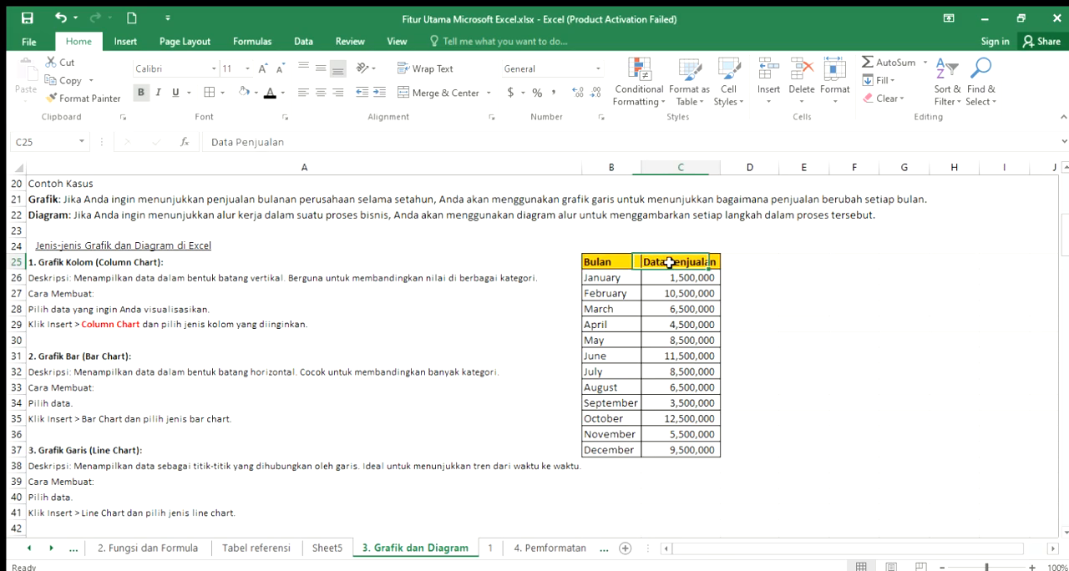
left_click(609, 266)
left_click(618, 279)
left_click(614, 451)
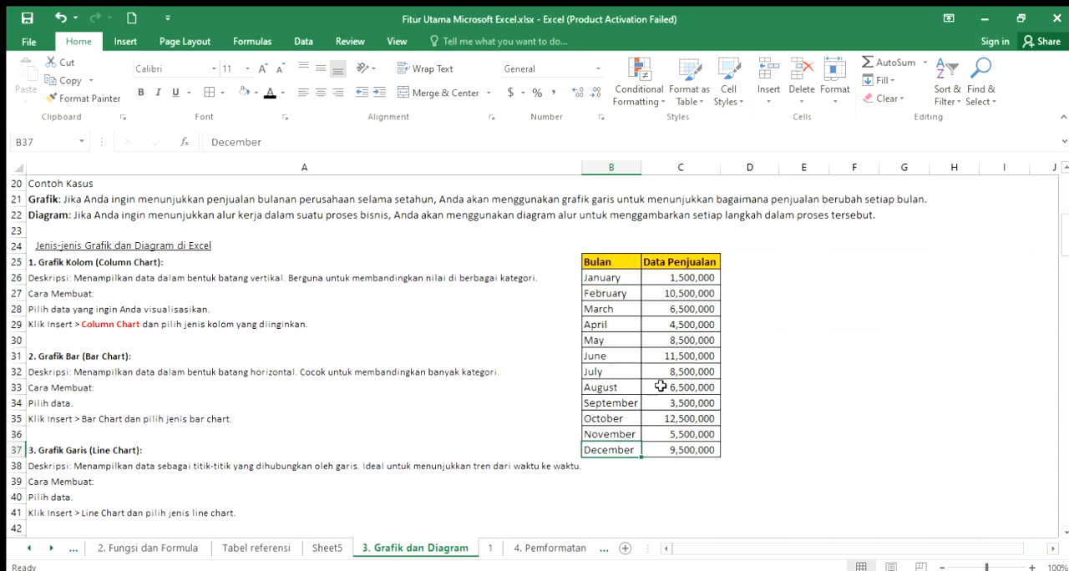
left_click(690, 262)
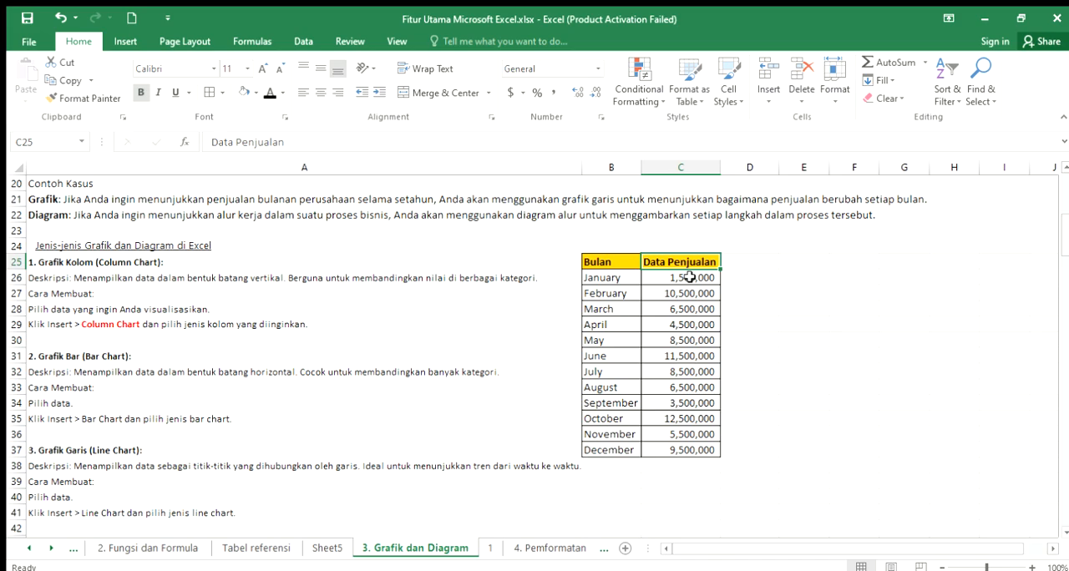
left_click(690, 278)
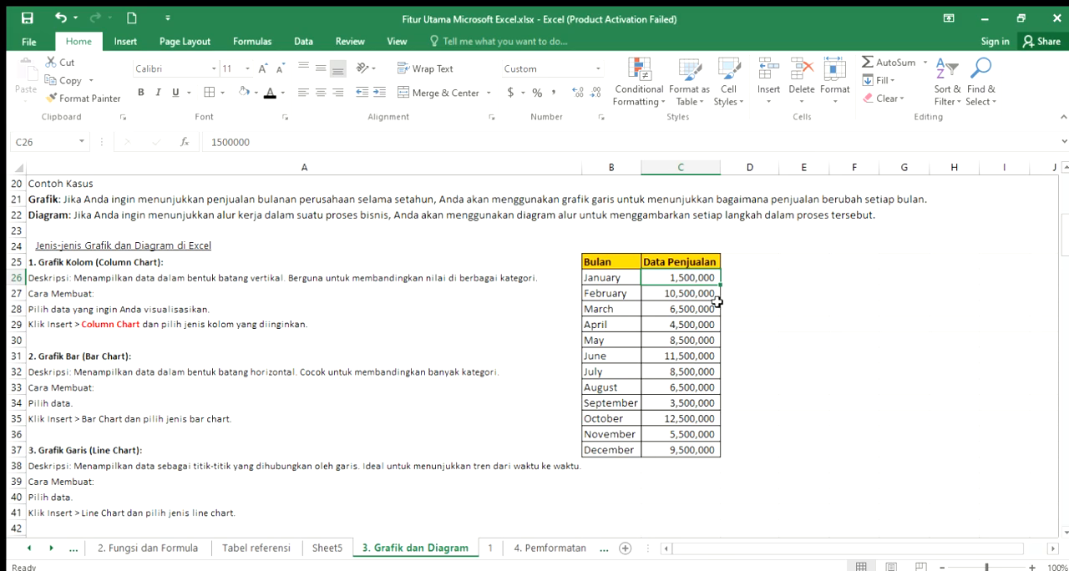
left_click(713, 297)
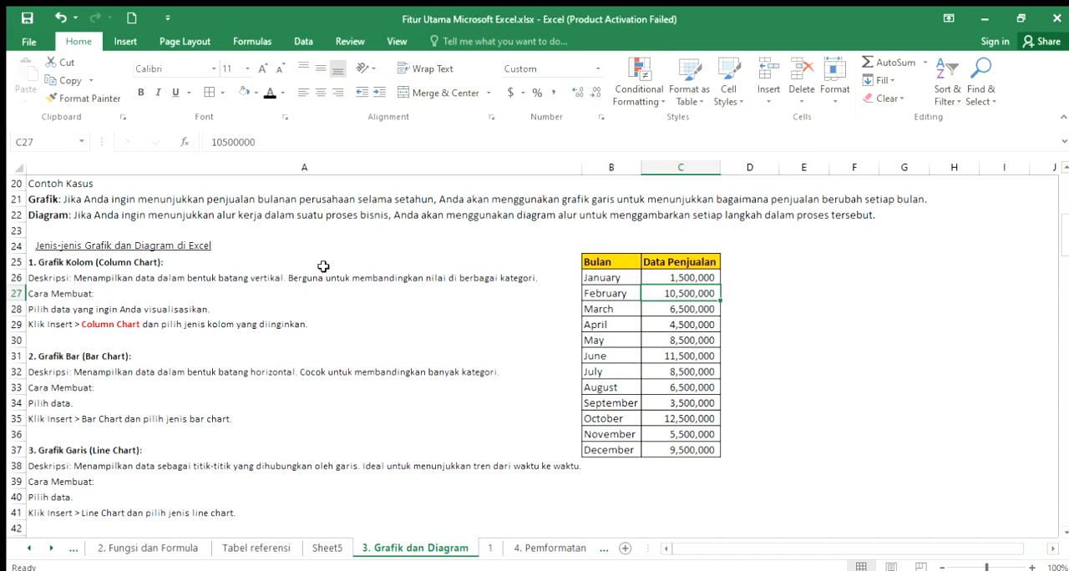
- Insert a 2-D clustered column chart from the Bulan and Data Penjualan table in B25:C37
left_click(90, 264)
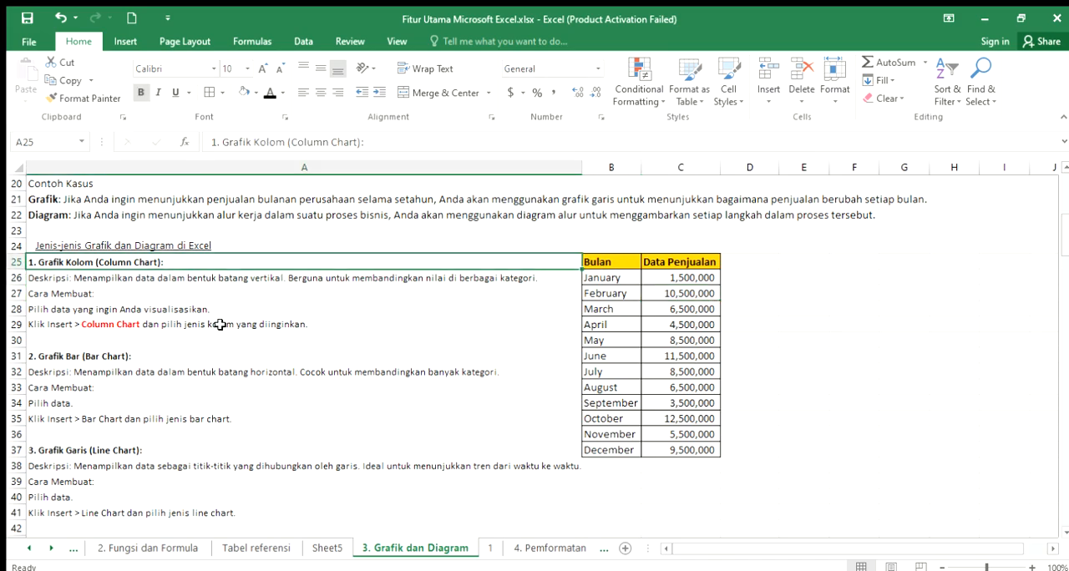
left_click(626, 265)
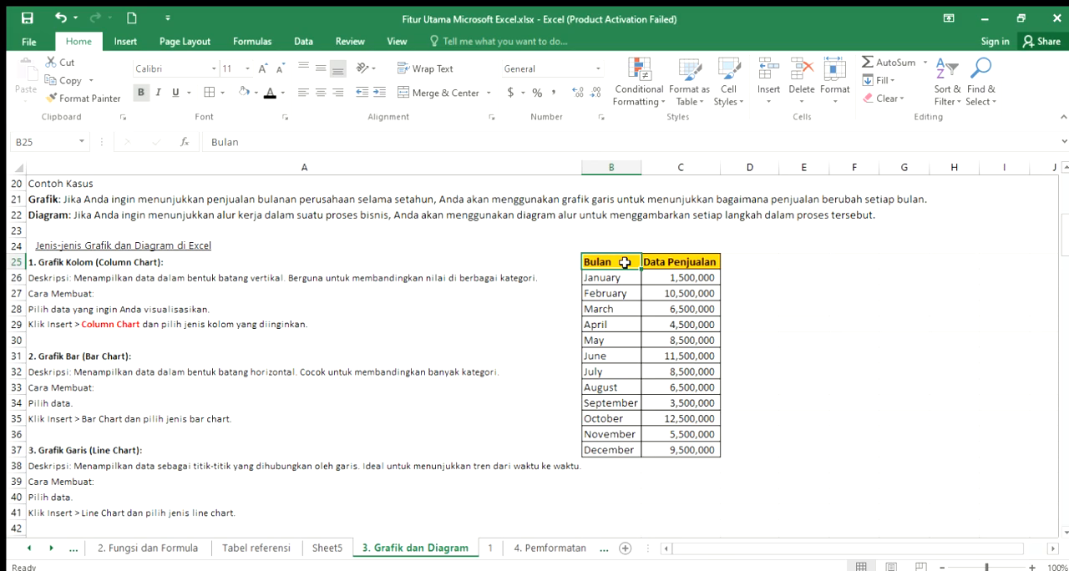
left_click_drag(625, 262, 673, 452)
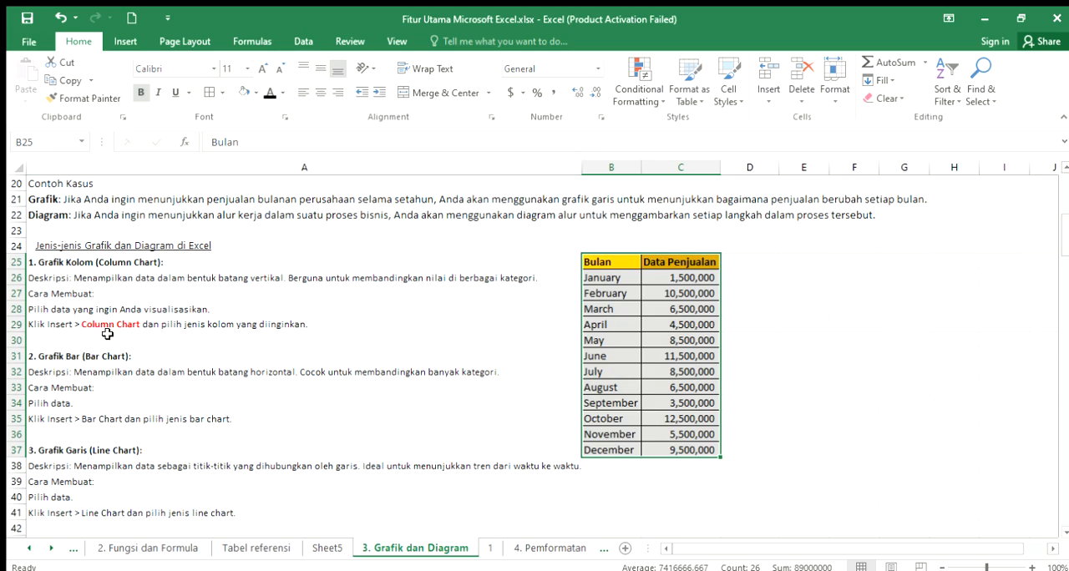
left_click(126, 41)
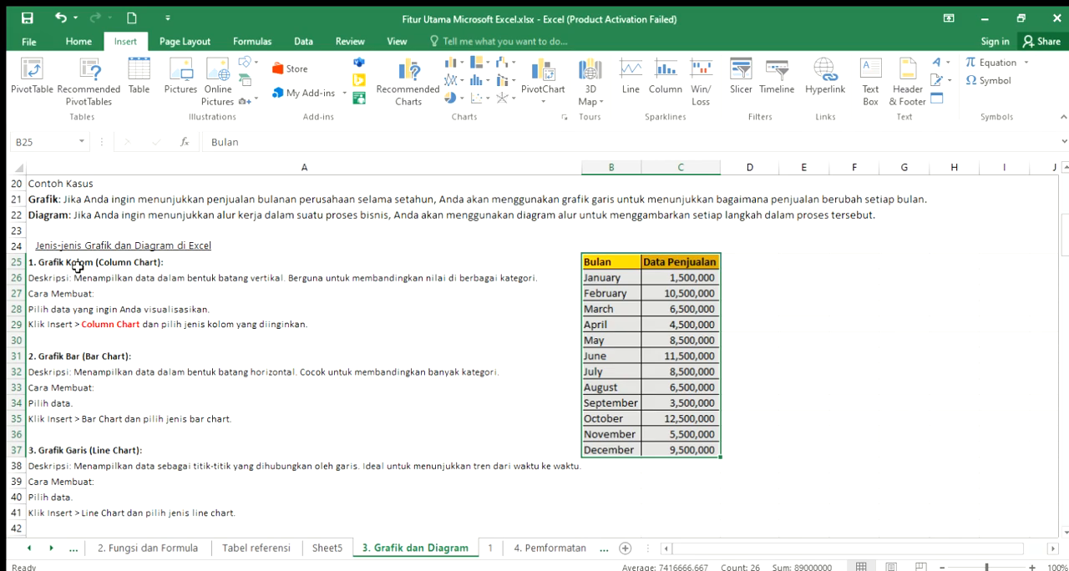
left_click(462, 63)
left_click(461, 112)
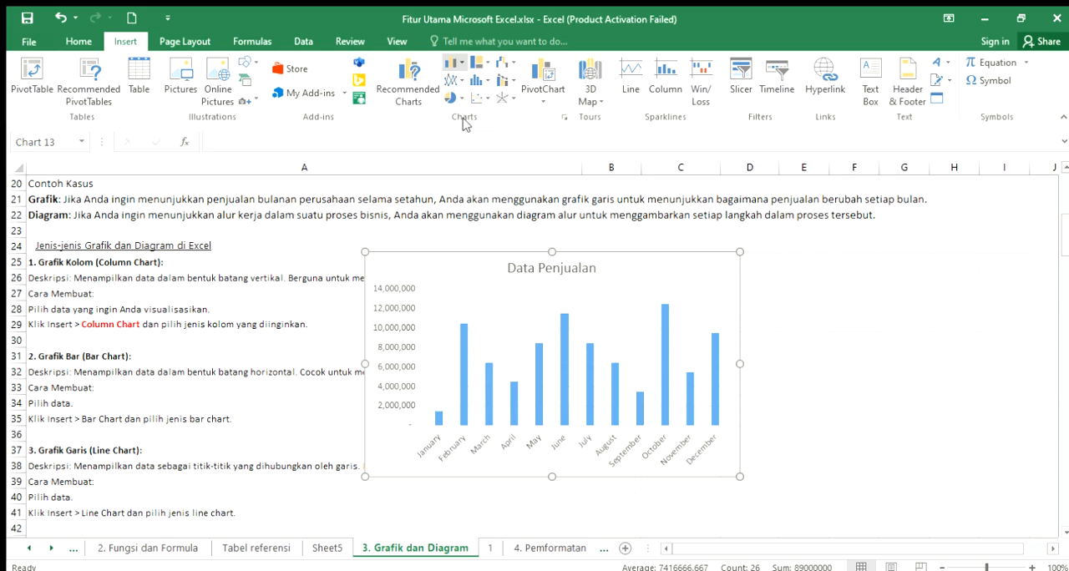
left_click(465, 124)
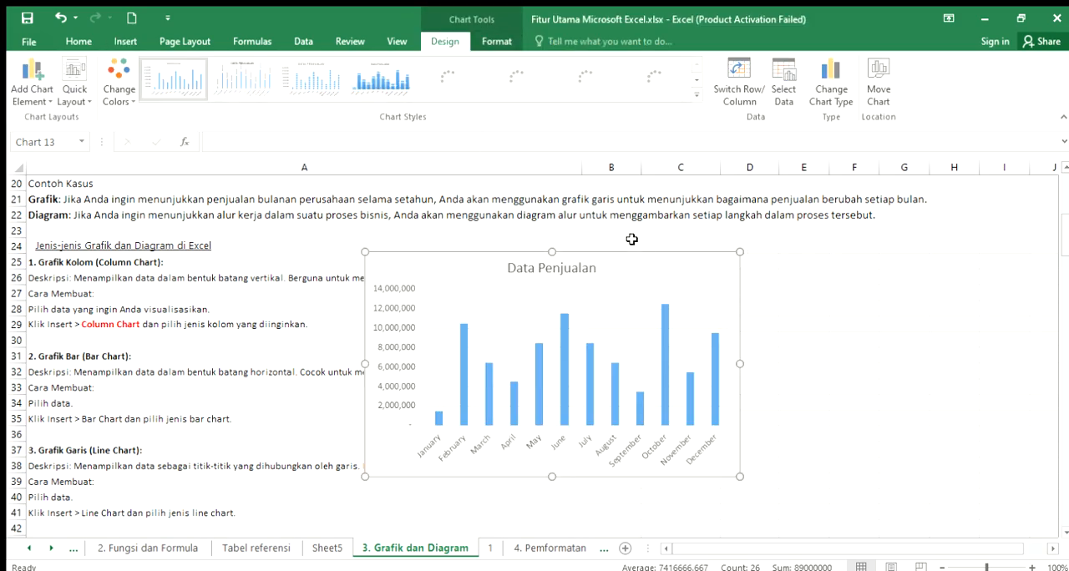
- Move the Data Penjualan chart off the table to the empty area beside it, starting at column D, and check its full width
left_click_drag(651, 268, 768, 236)
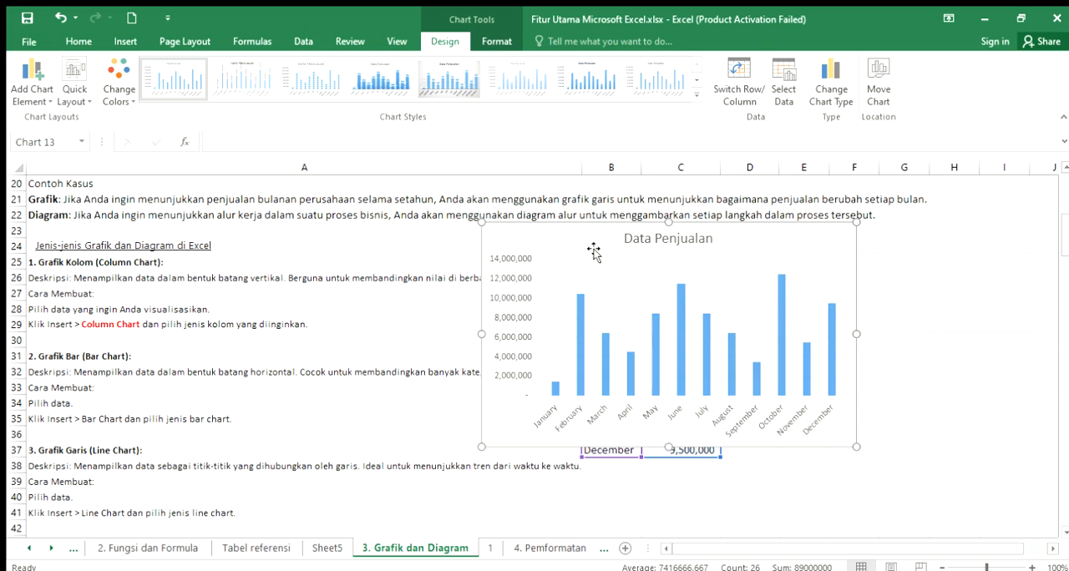
left_click_drag(589, 239, 837, 266)
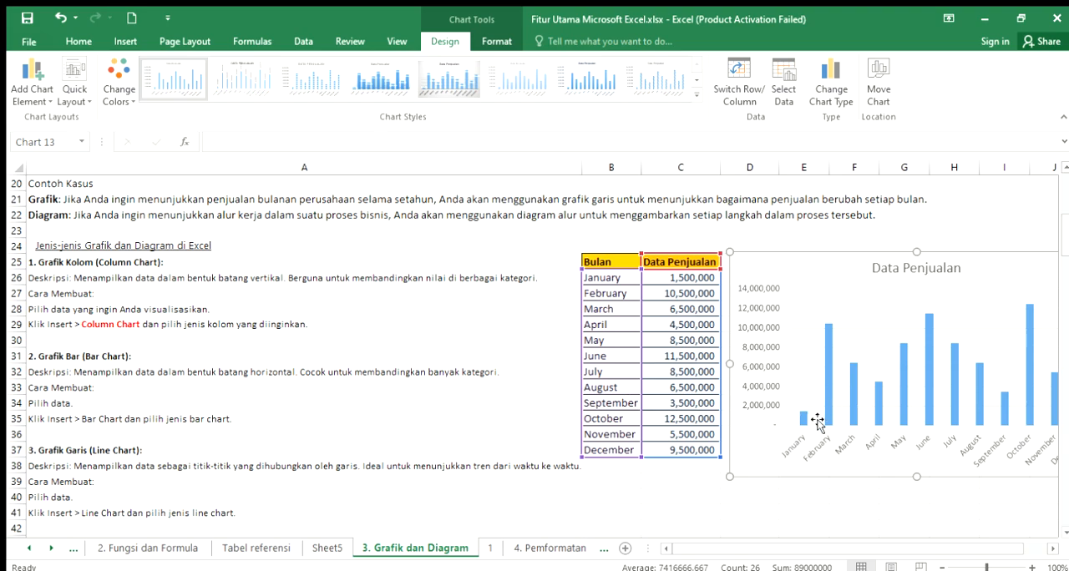
left_click_drag(802, 548, 809, 548)
left_click(1053, 549)
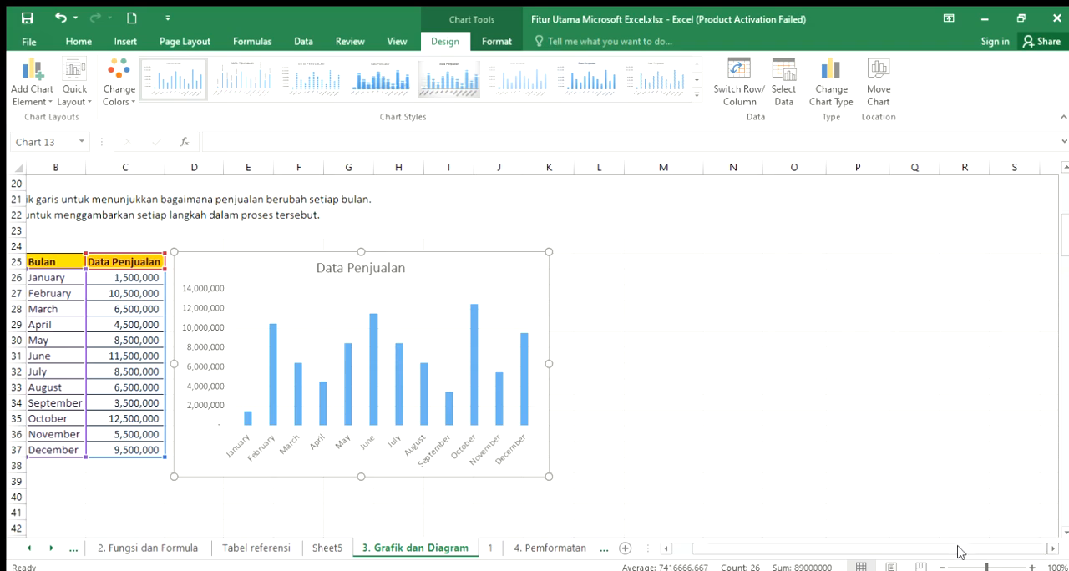
left_click_drag(811, 547, 788, 547)
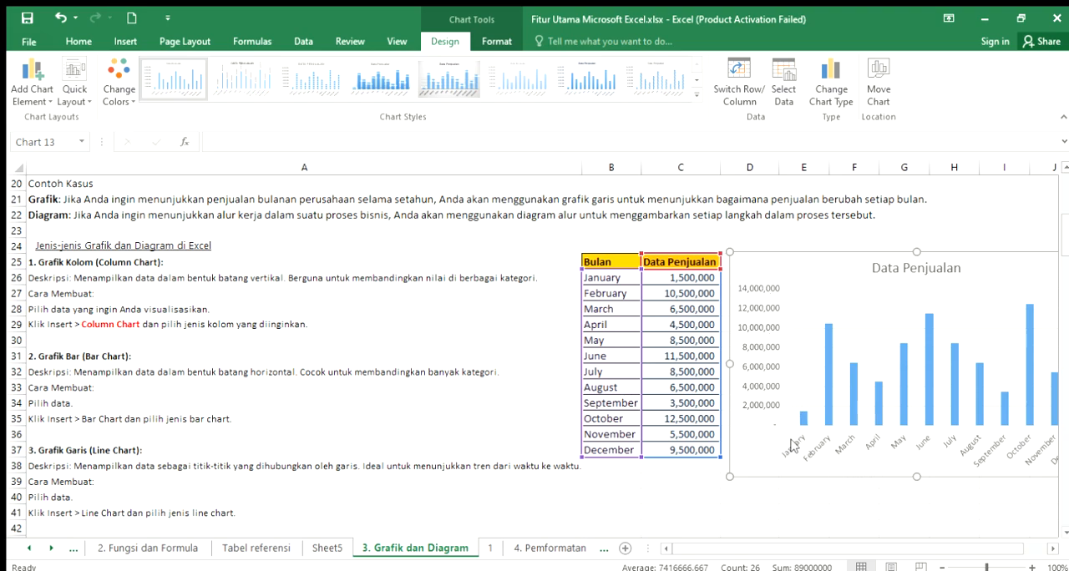
- Insert a 3-D clustered column chart from the sales table in B25:C37 and place it beside the 2-D column chart
left_click(891, 496)
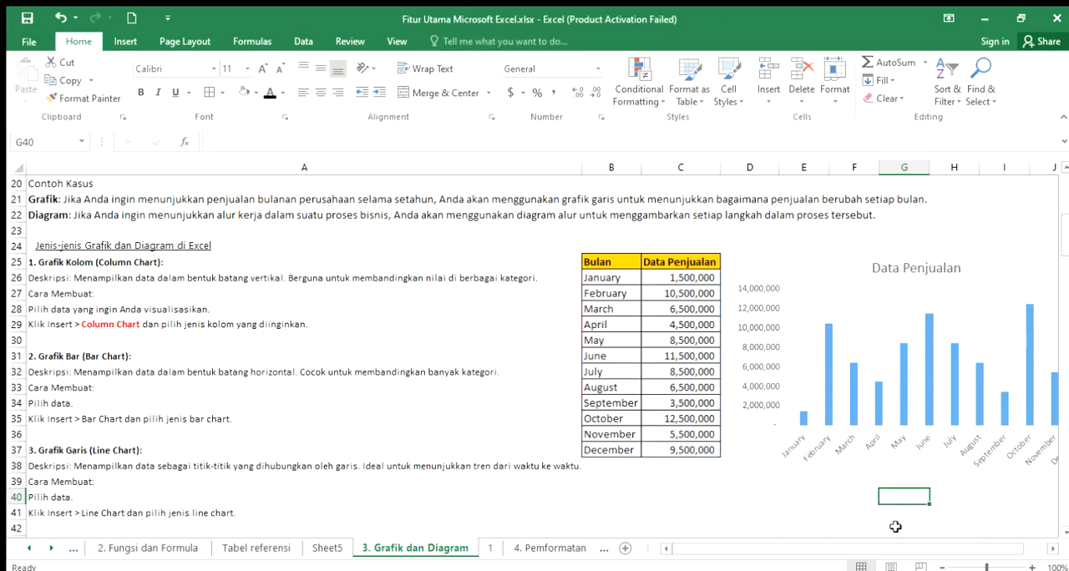
left_click(1054, 548)
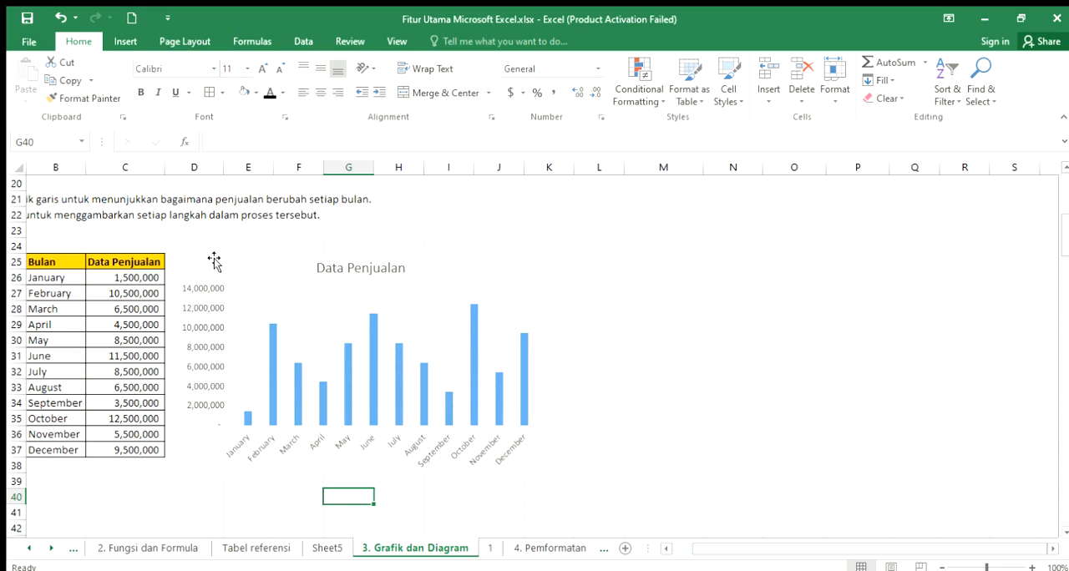
left_click_drag(41, 261, 106, 448)
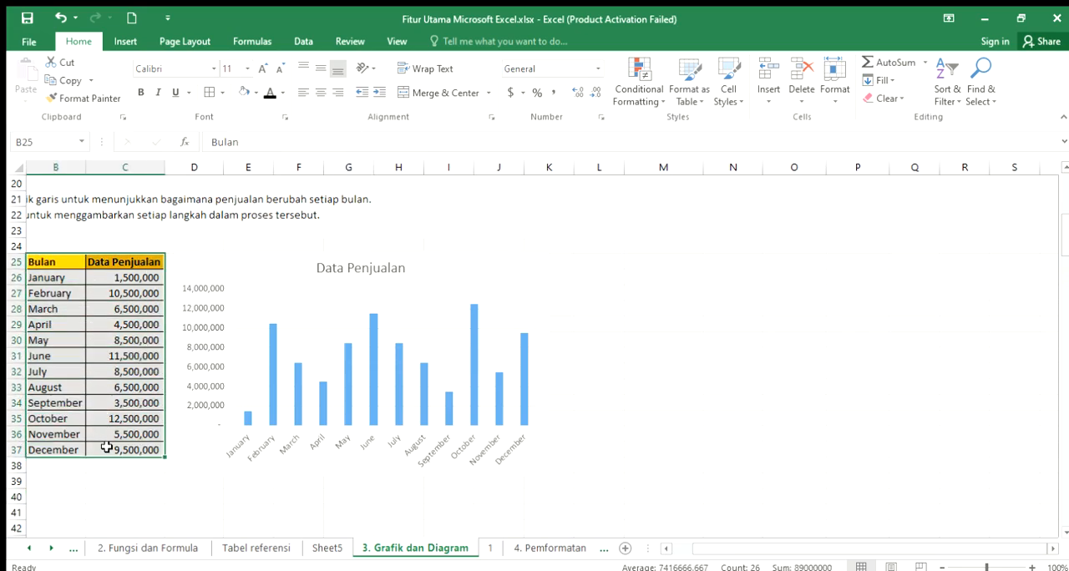
left_click(126, 41)
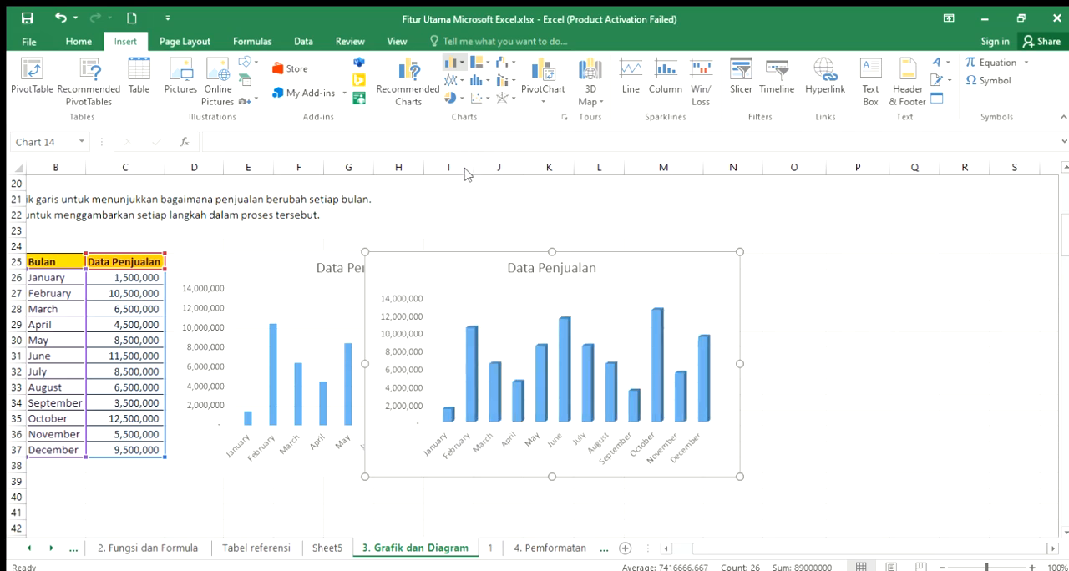
left_click_drag(640, 265, 836, 264)
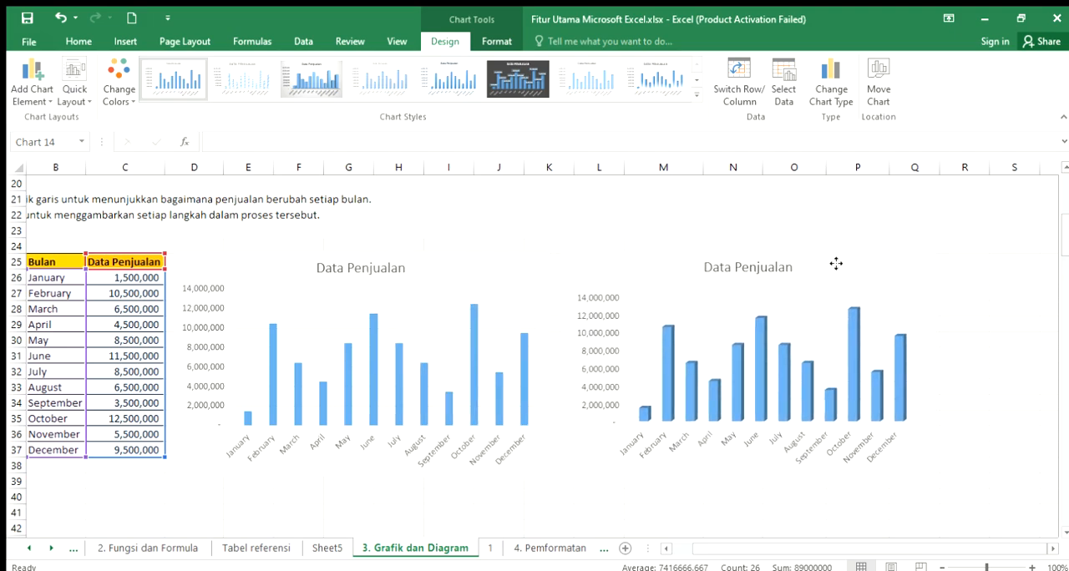
left_click(967, 370)
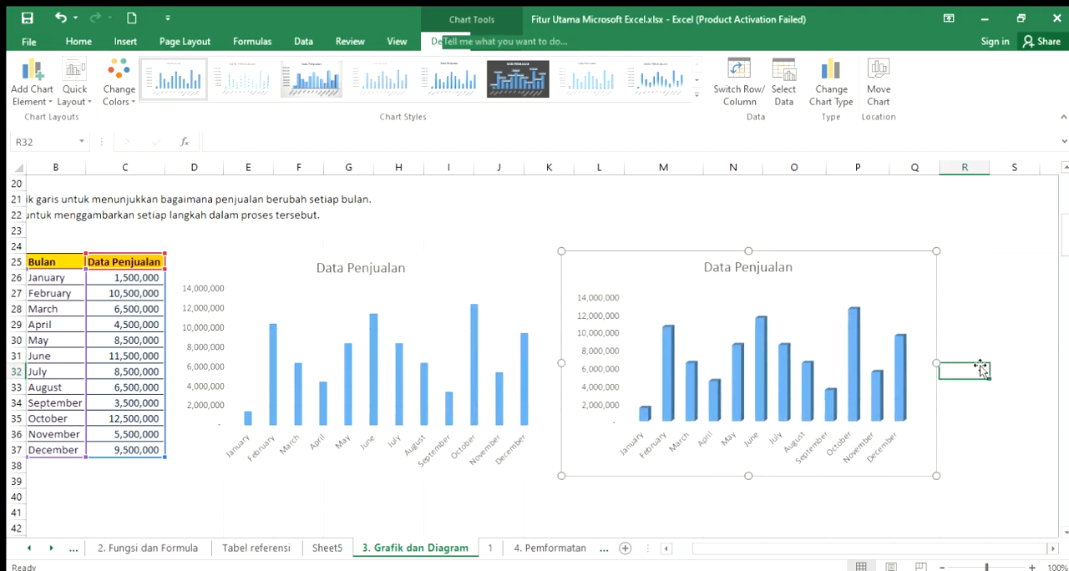
- Inspect the 2-D column chart's Data Penjualan title and its formatting options, and compare the chart with the 3-D column version
left_click(459, 266)
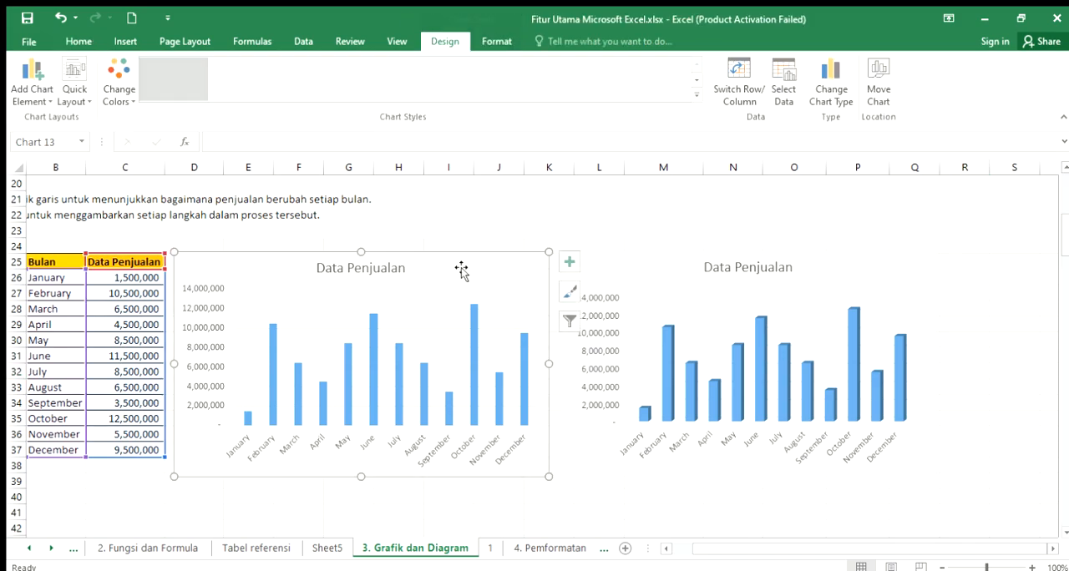
double_click(372, 268)
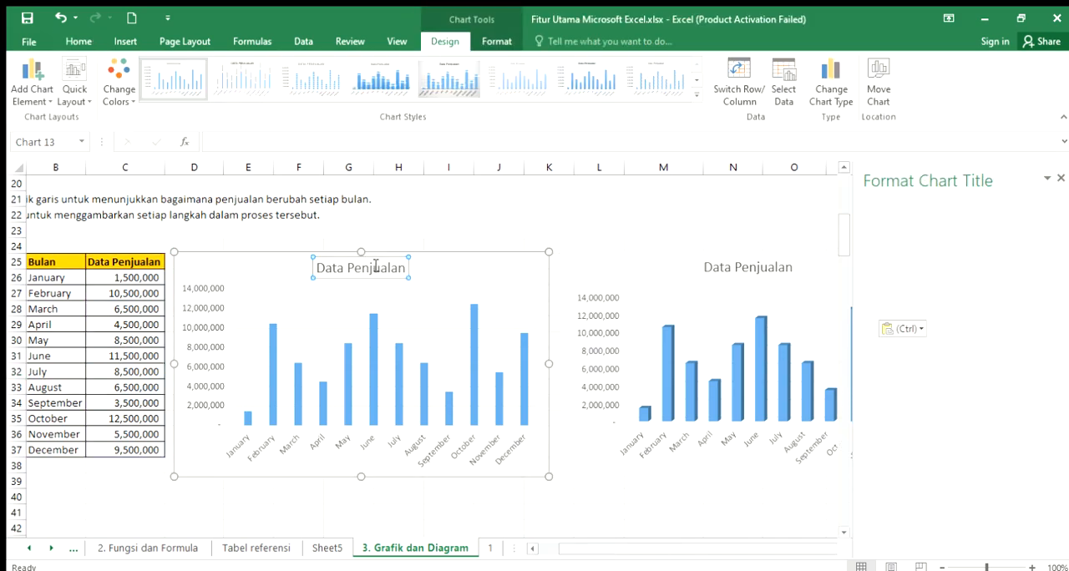
double_click(370, 268)
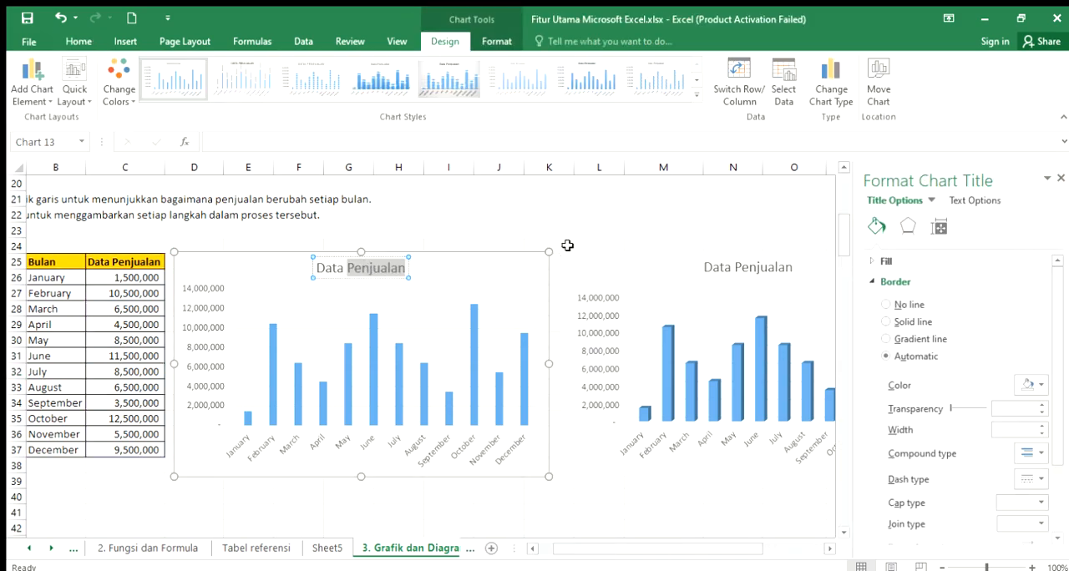
left_click(635, 218)
left_click(759, 237)
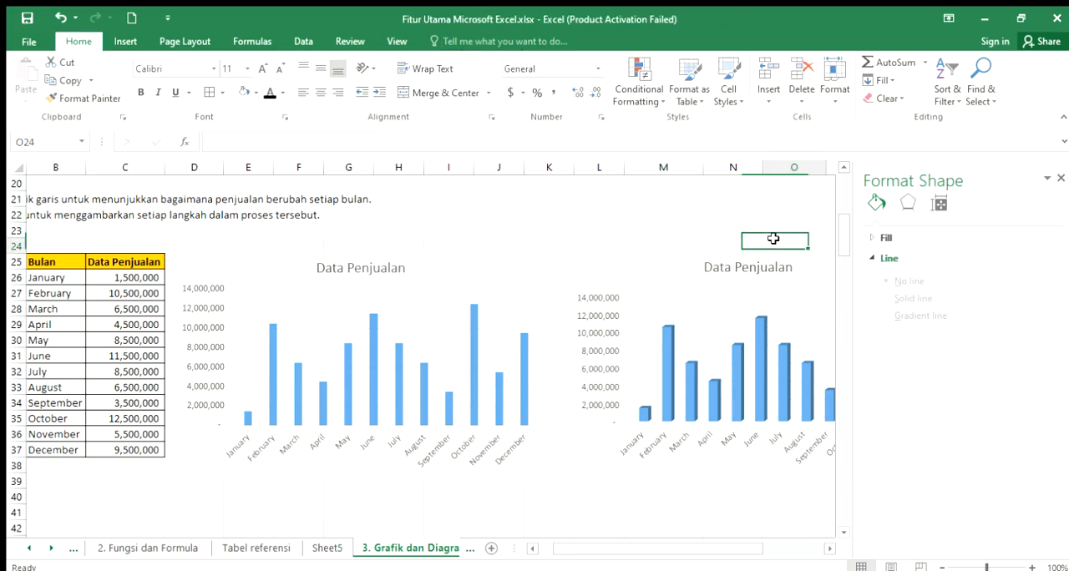
left_click(757, 294)
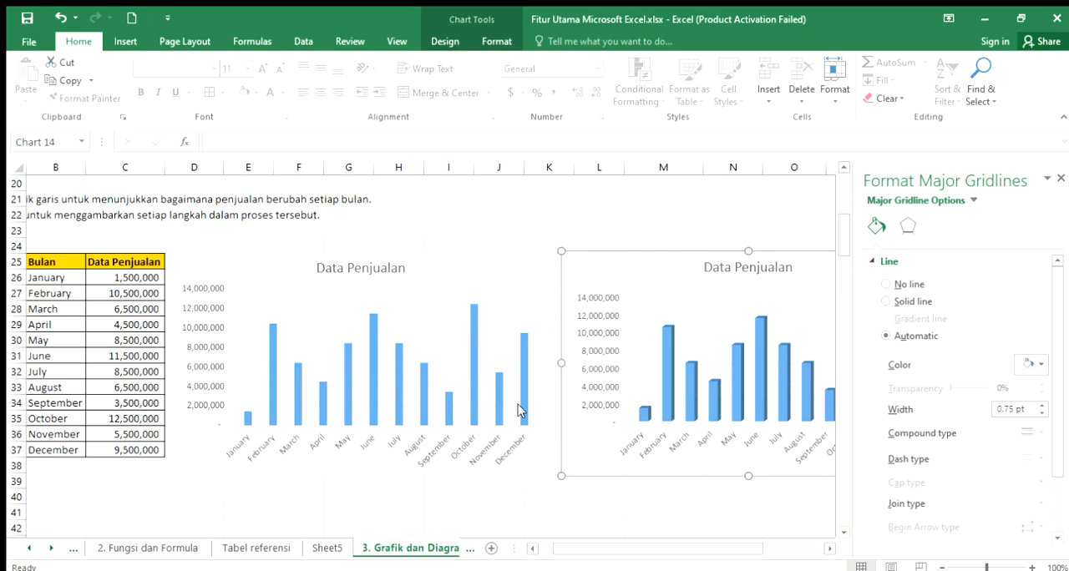
left_click(641, 228)
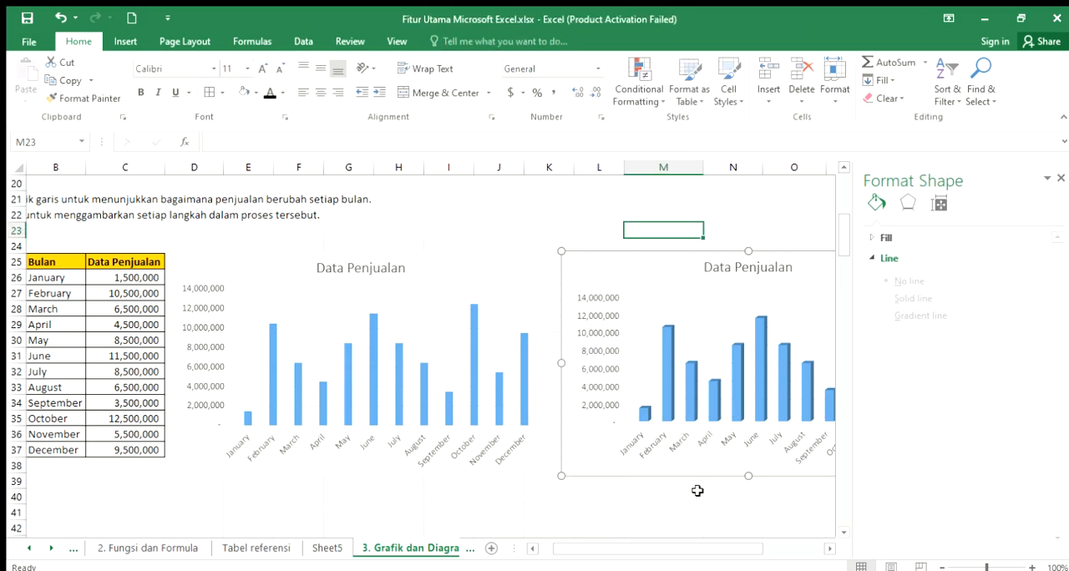
- Read the Grafik Bar (Bar Chart) section in A31:A35, covering its description and creation instructions
left_click(532, 549)
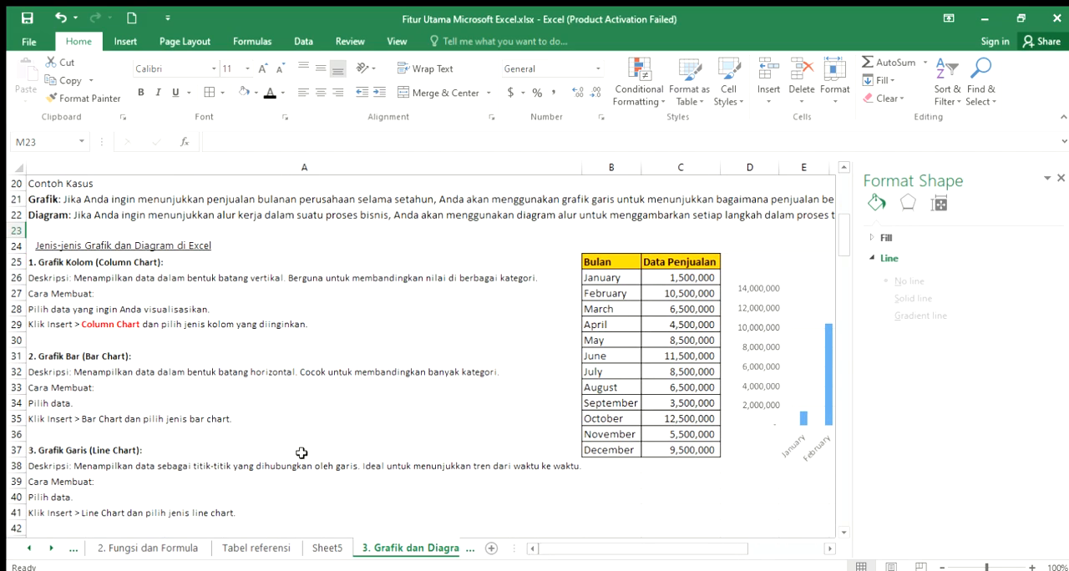
left_click(63, 354)
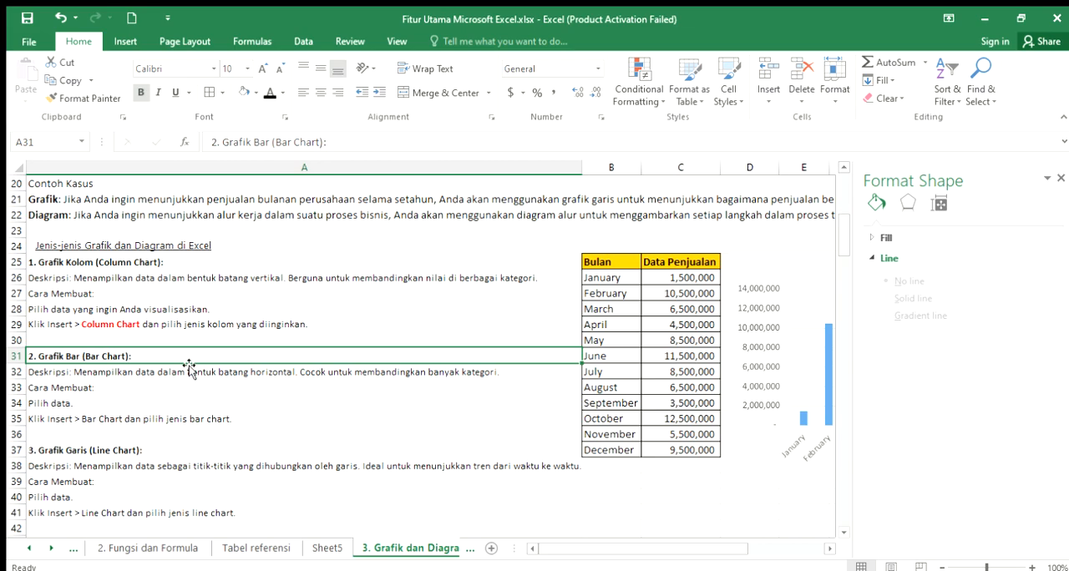
left_click(147, 374)
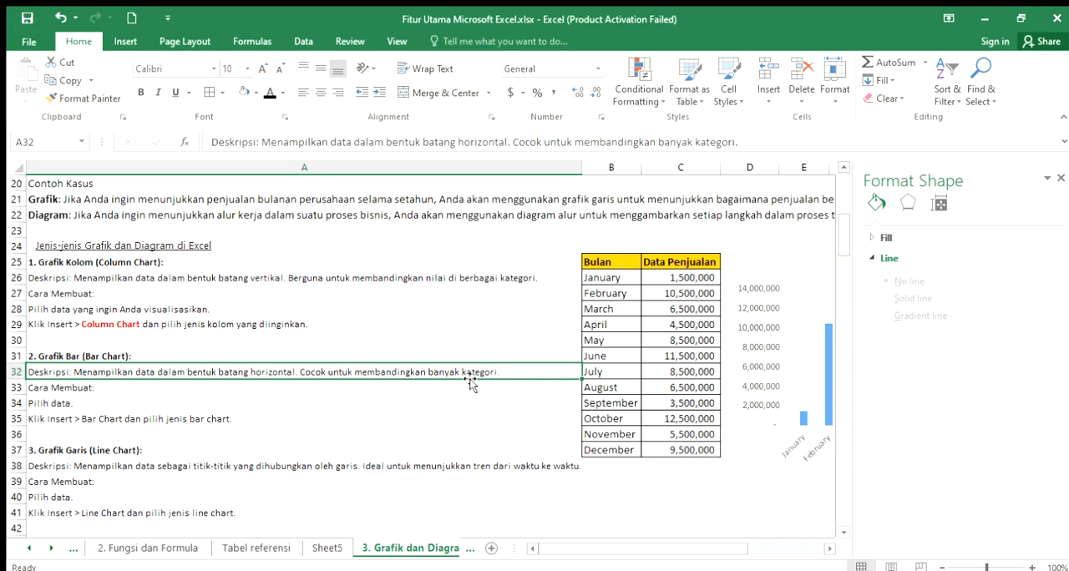
left_click(72, 389)
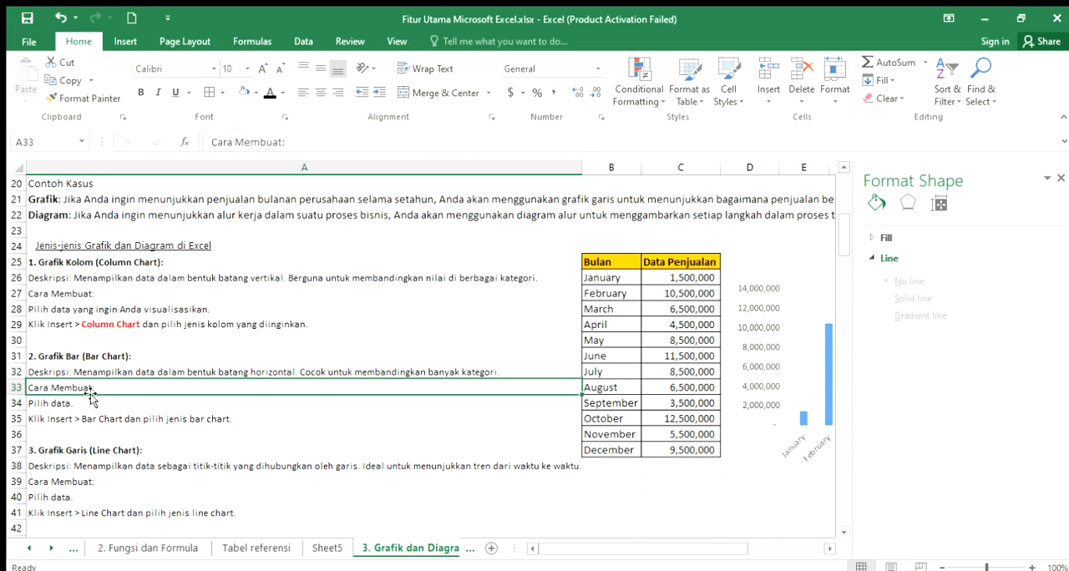
left_click(59, 406)
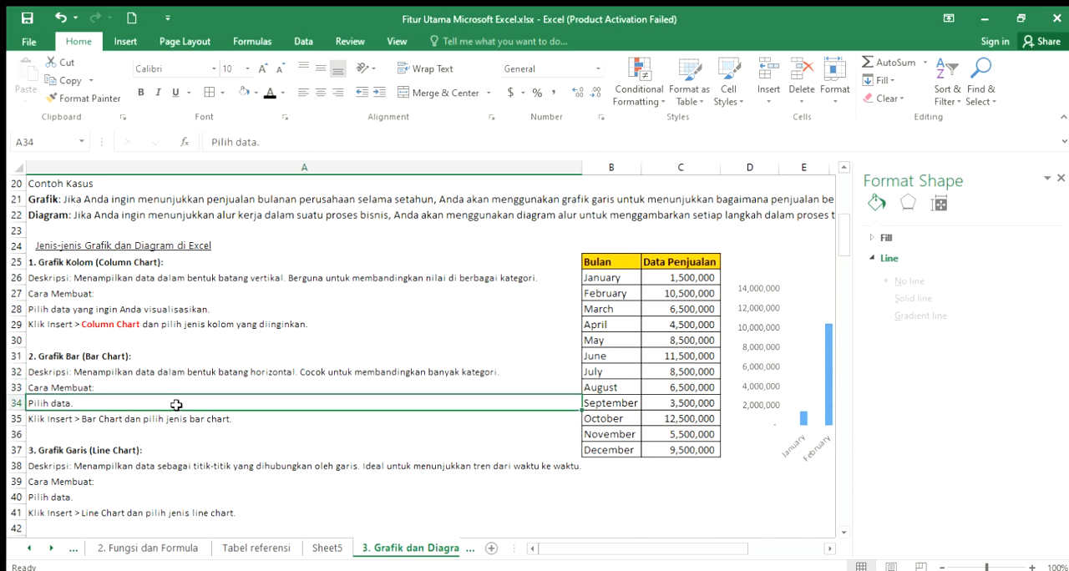
left_click(53, 421)
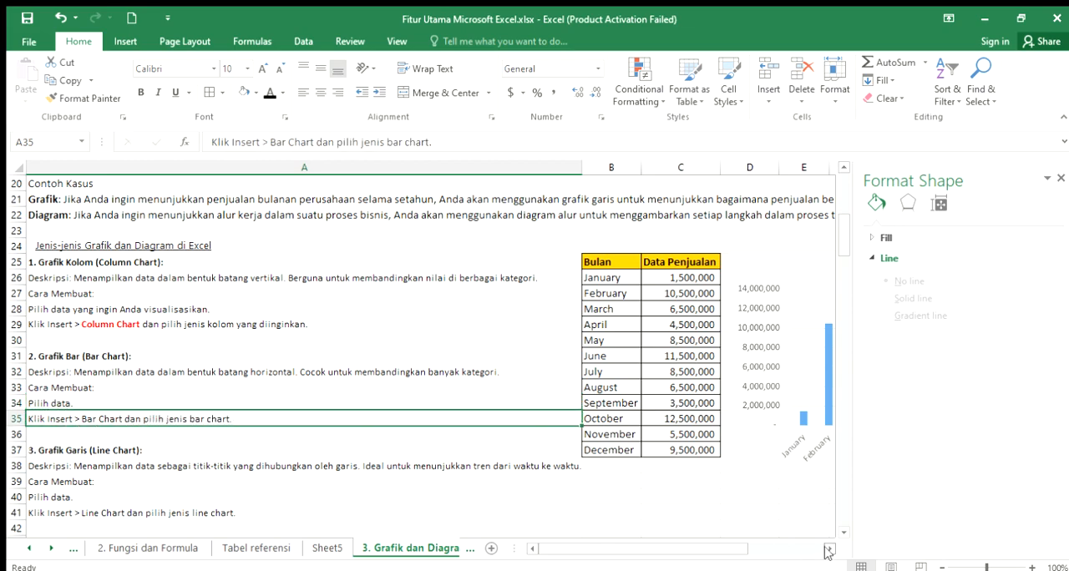
left_click(83, 359)
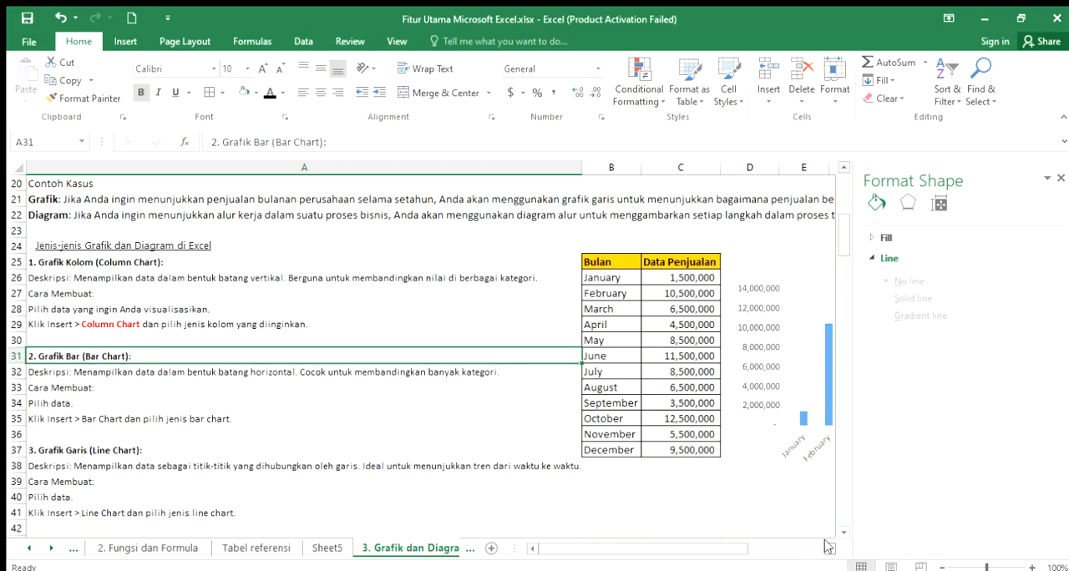
- Delete the 3-D and 2-D Data Penjualan column charts from the sheet
scroll(821, 547, "right", 5)
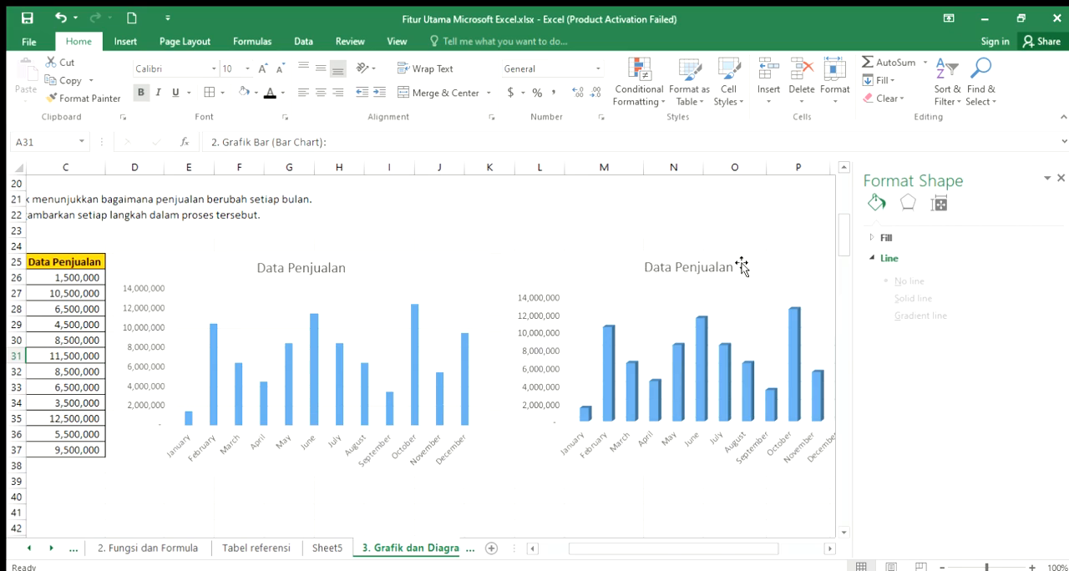
left_click(766, 265)
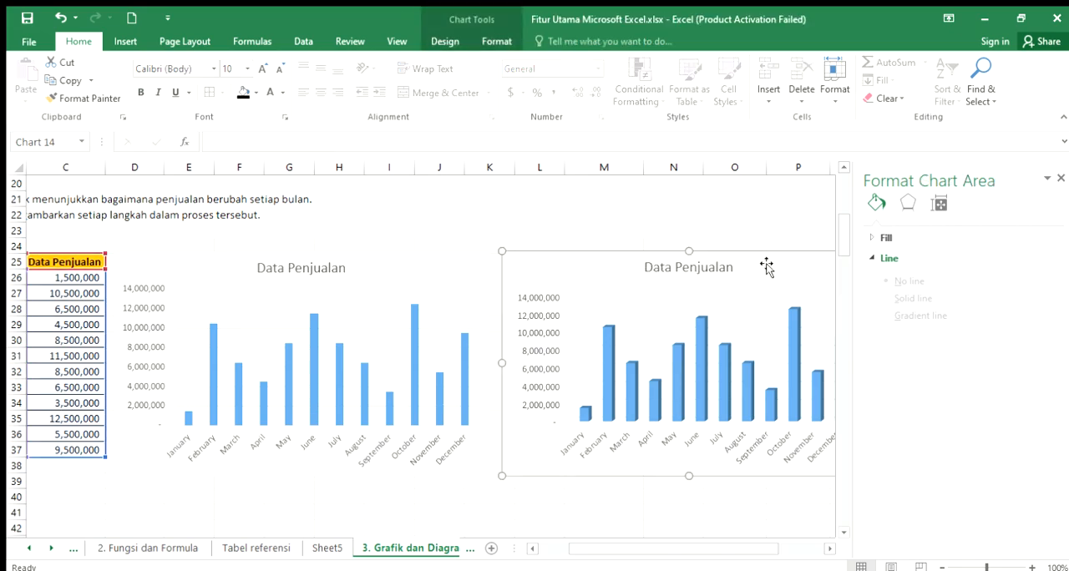
key("Delete")
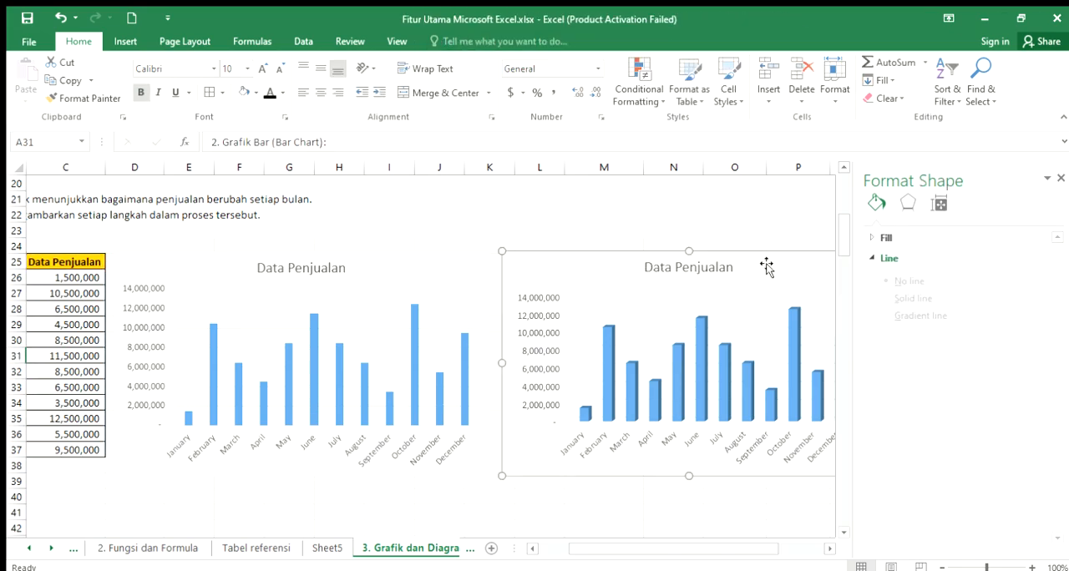
left_click(482, 263)
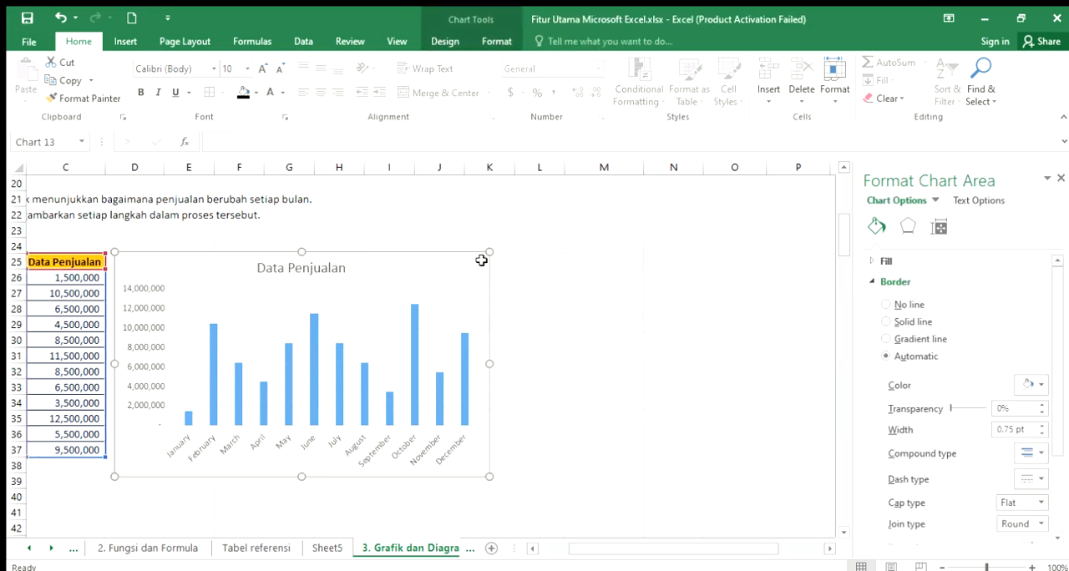
key("Delete")
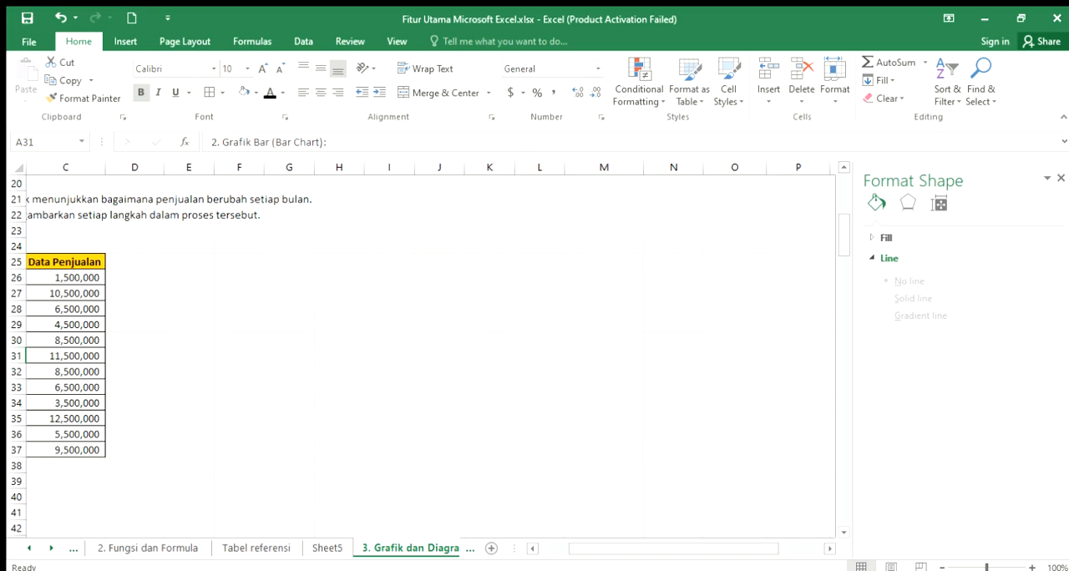
- Insert a 2-D clustered bar chart from the Bulan and Data Penjualan table in B25:C37
left_click(532, 549)
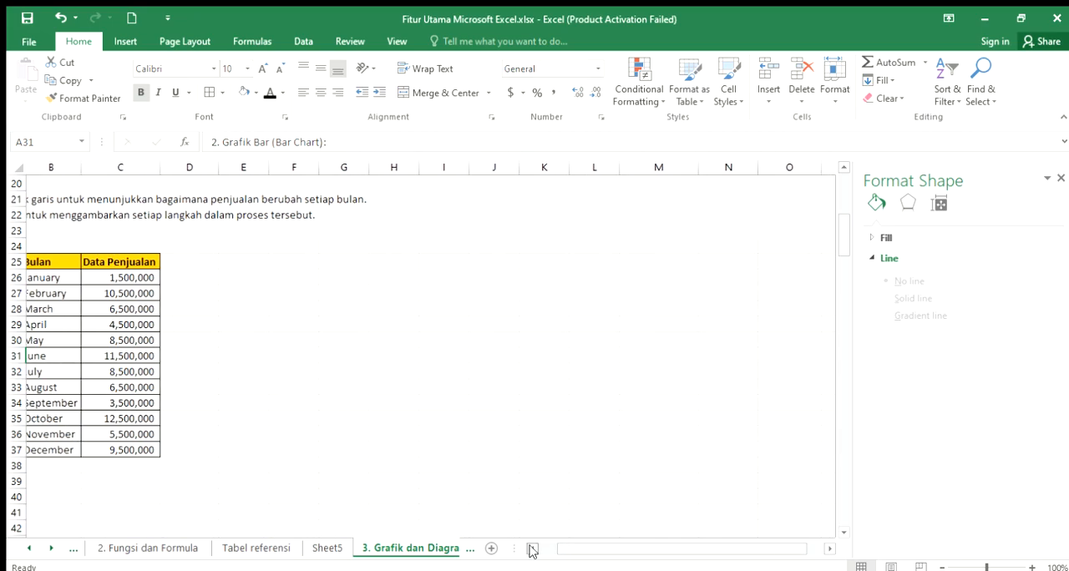
left_click(533, 549)
left_click_drag(595, 267, 683, 448)
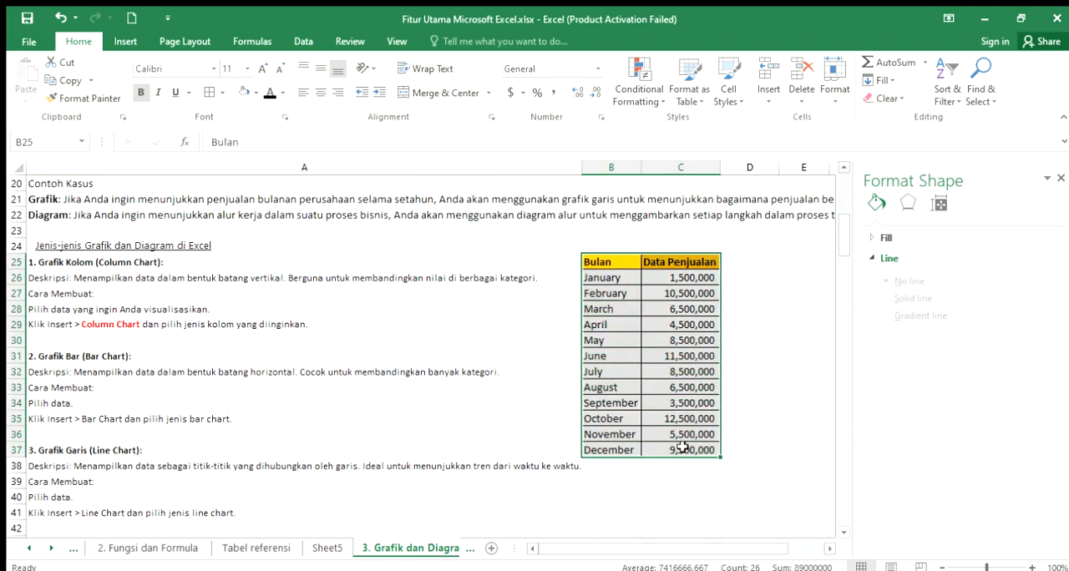
left_click(124, 41)
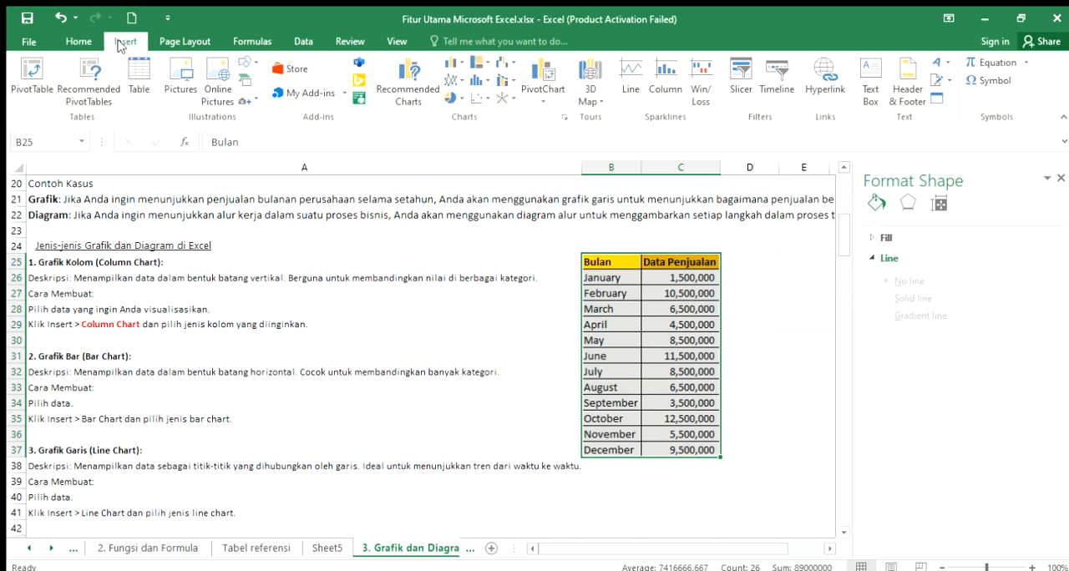
left_click(455, 65)
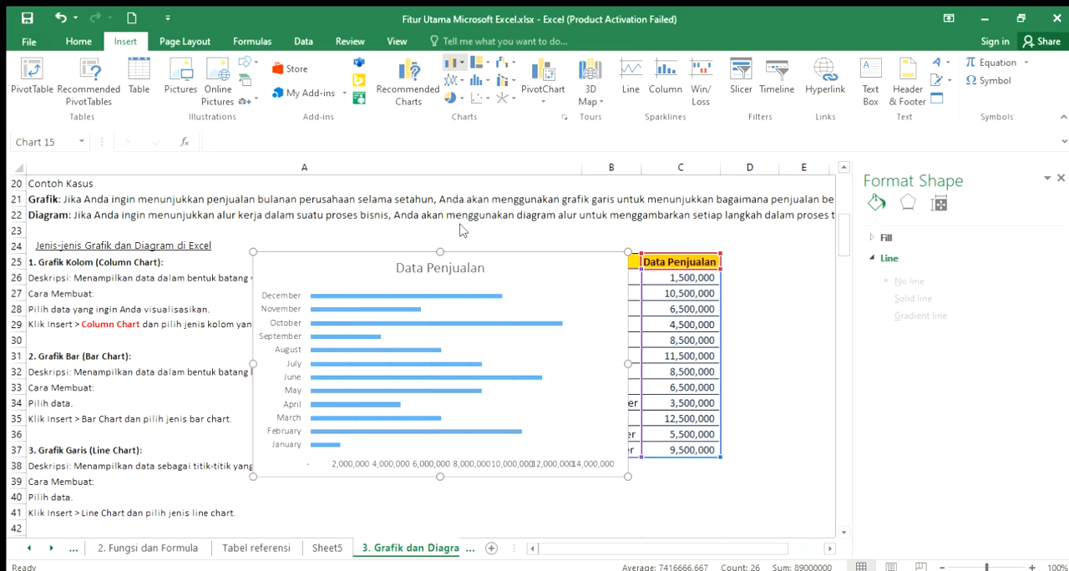
- Move the Data Penjualan bar chart off the table to the empty area starting at column D, and check its full width
left_click(621, 406)
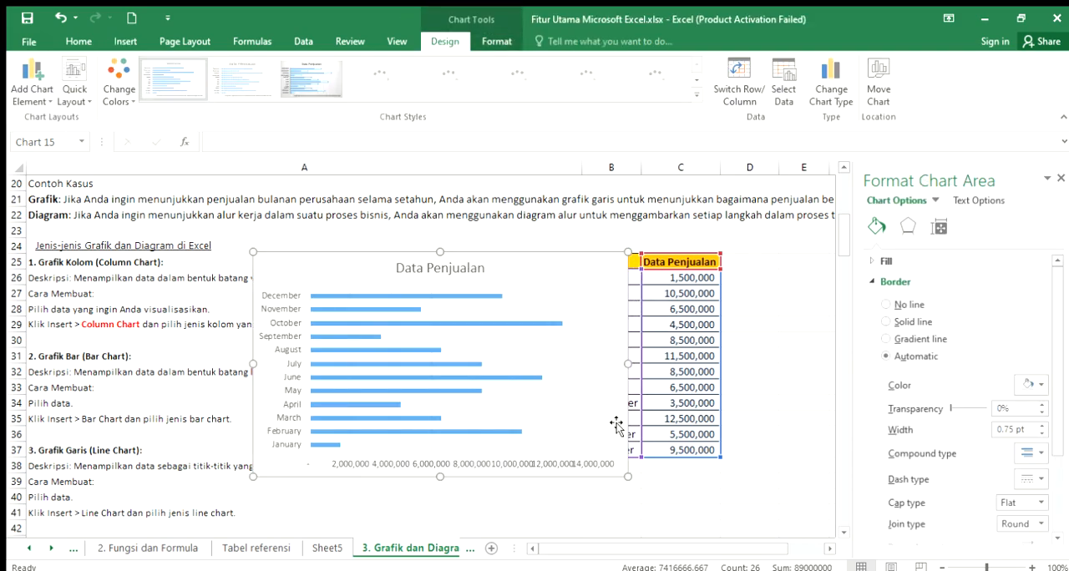
left_click_drag(602, 422, 730, 451)
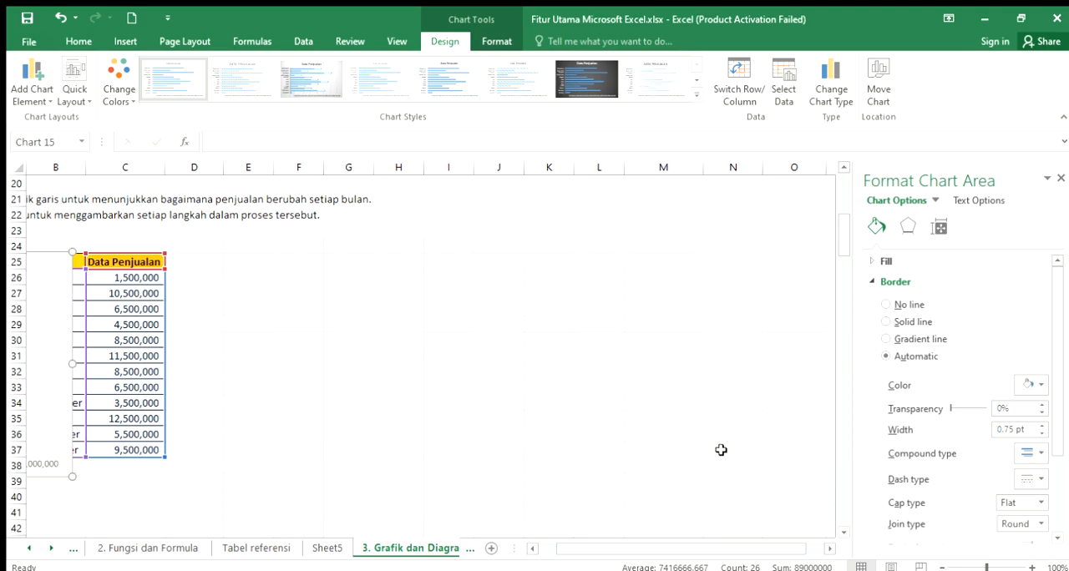
left_click_drag(590, 550, 552, 554)
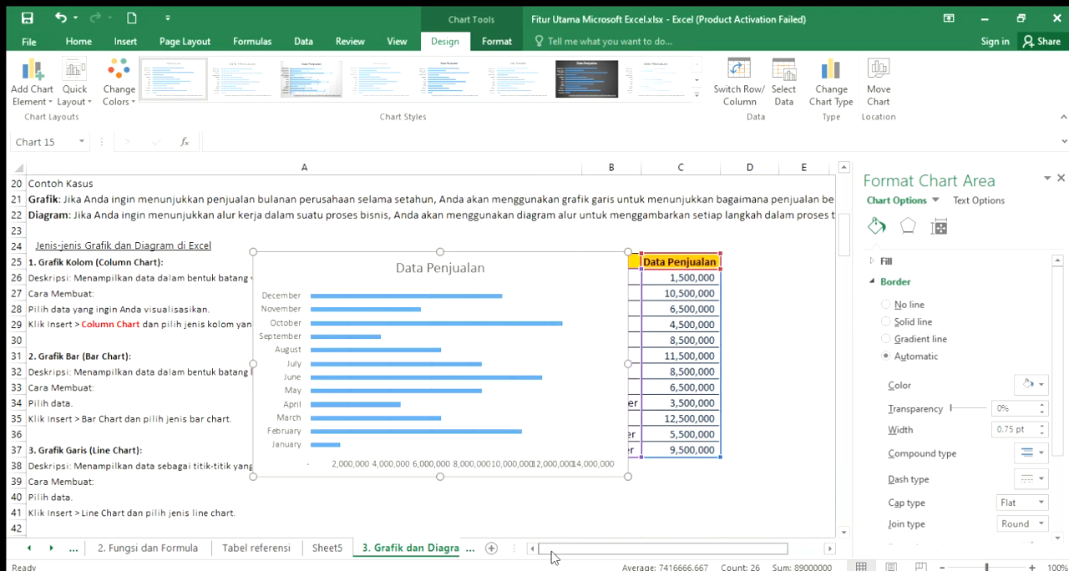
left_click_drag(551, 282, 815, 292)
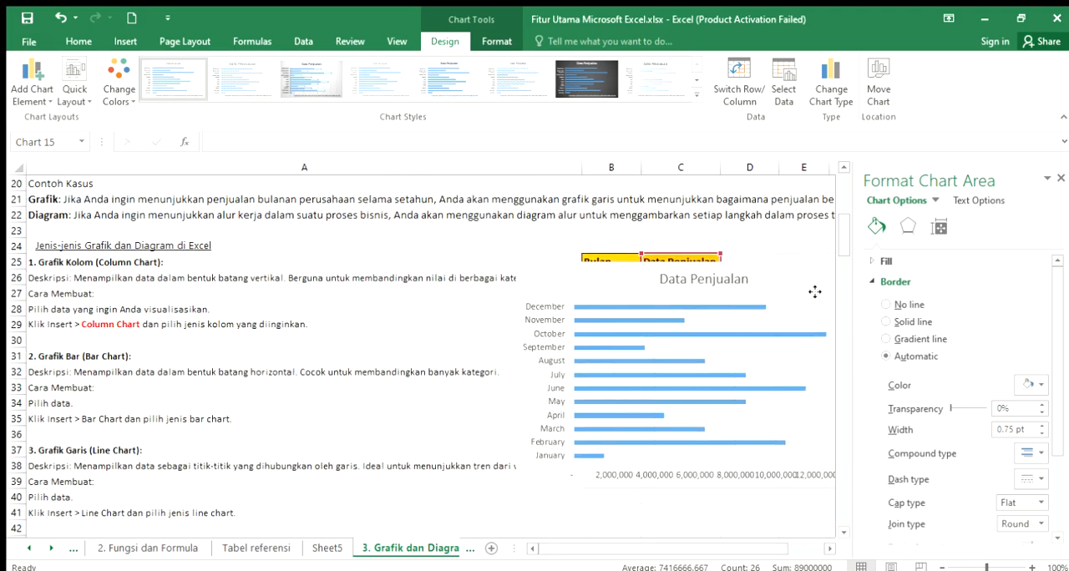
left_click_drag(604, 286, 807, 296)
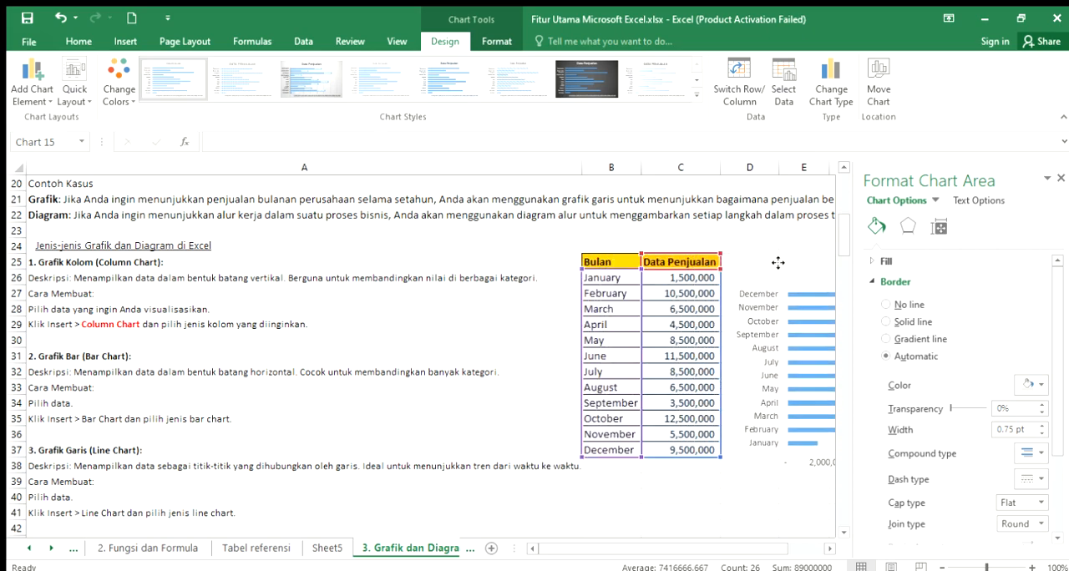
left_click(734, 526)
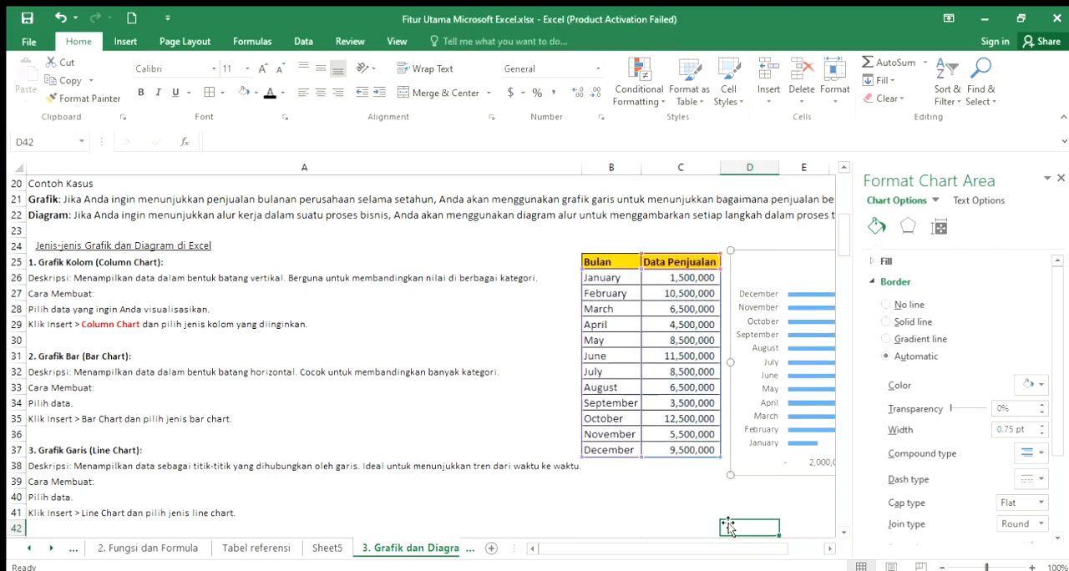
left_click(829, 549)
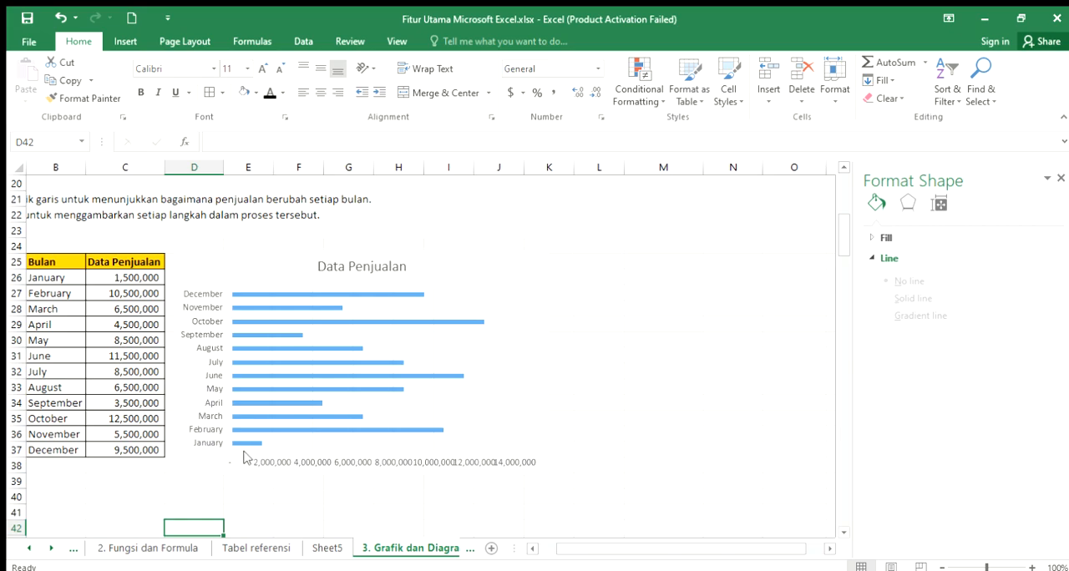
- Insert a 3-D clustered bar chart from the Bulan and Data Penjualan table in B25:C37
left_click(532, 548)
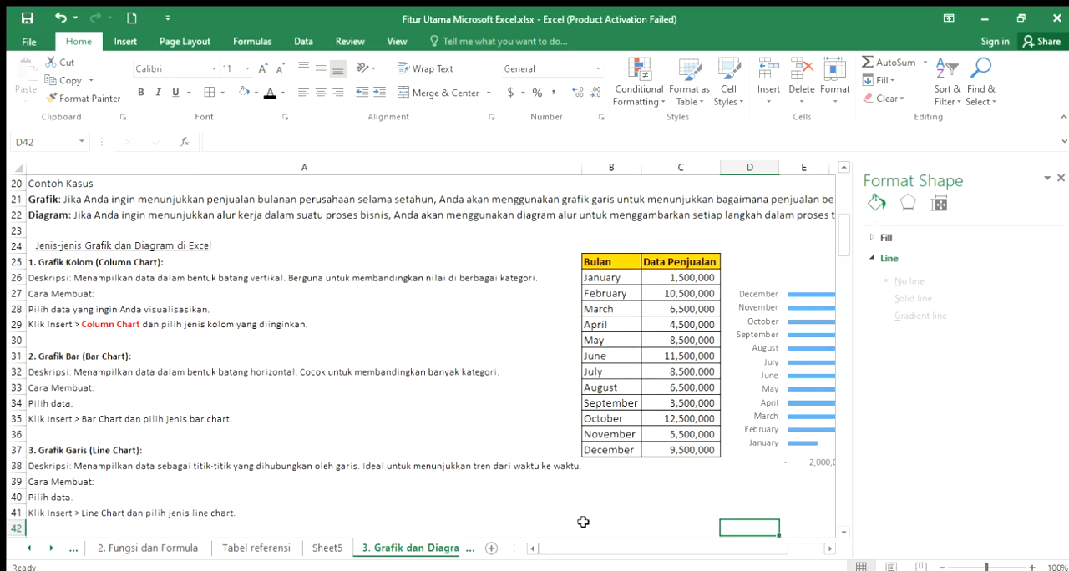
left_click(605, 261)
left_click_drag(647, 277, 675, 449)
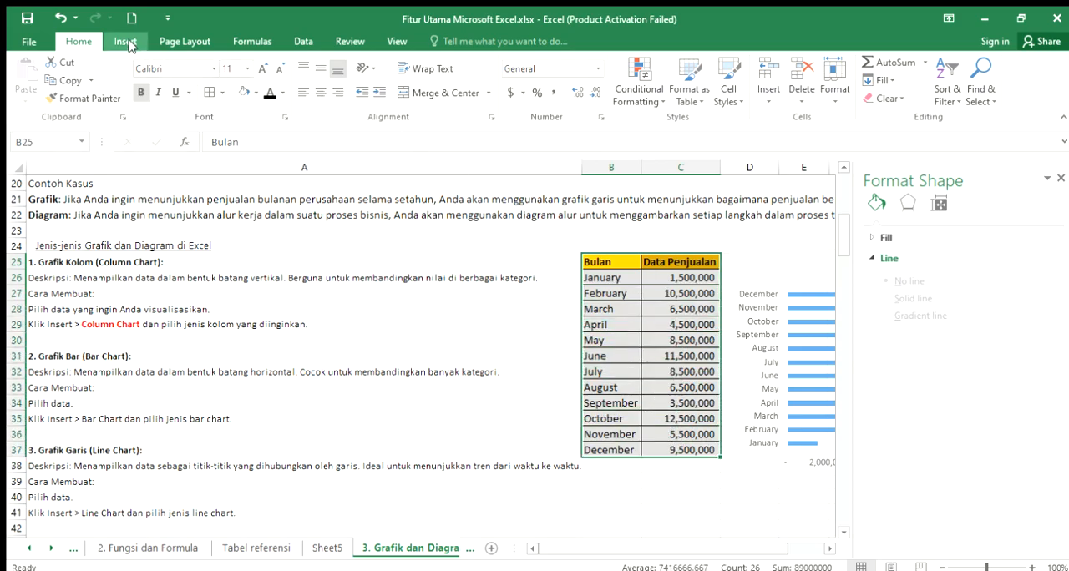
left_click(126, 42)
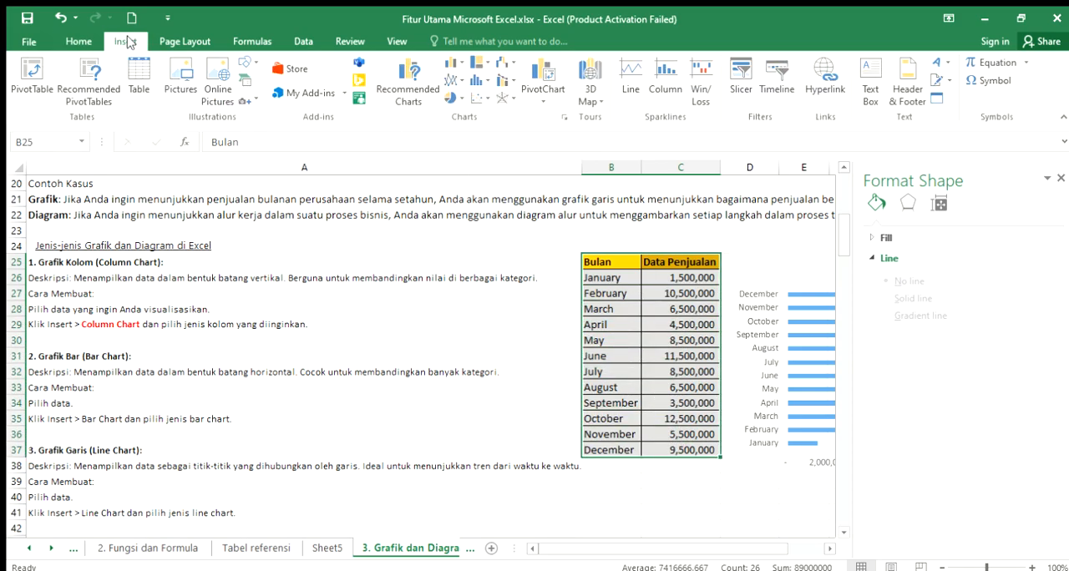
left_click(457, 71)
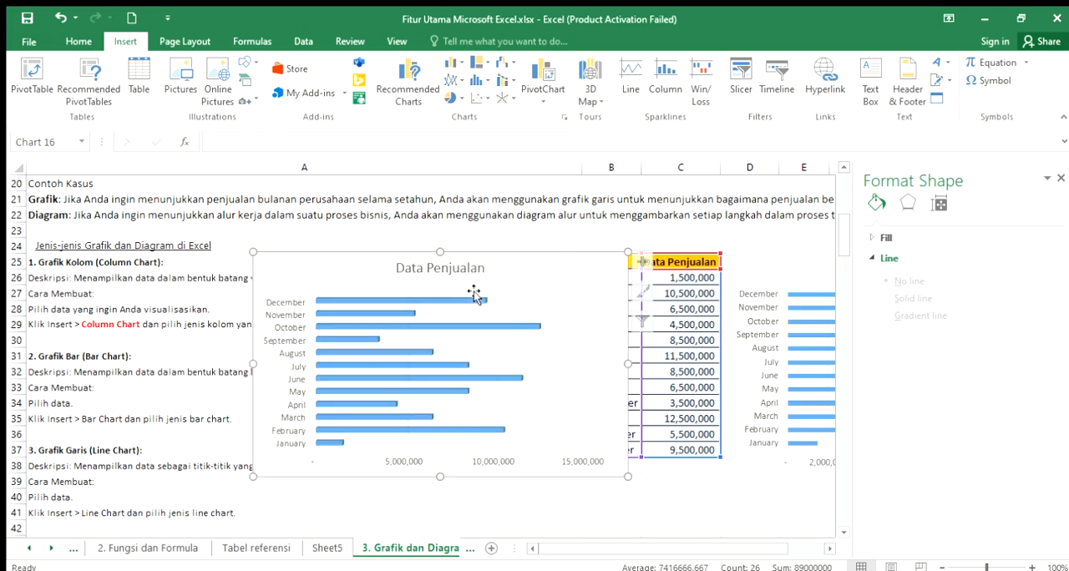
left_click(469, 293)
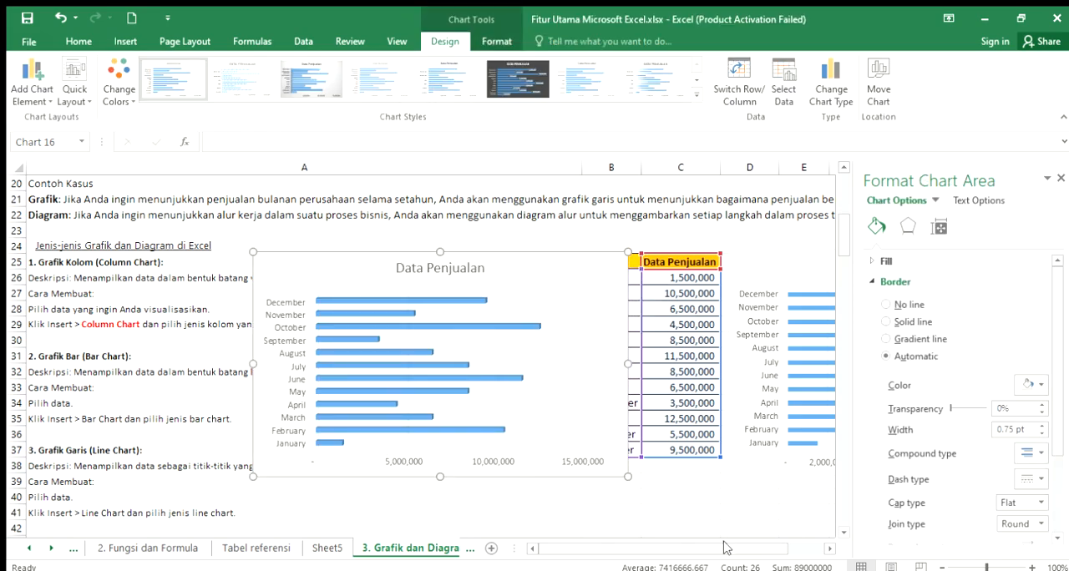
- Move the 3-D Data Penjualan bar chart off the table to the empty area beside the 2-D bar chart, starting at column K
left_click_drag(537, 262, 748, 282)
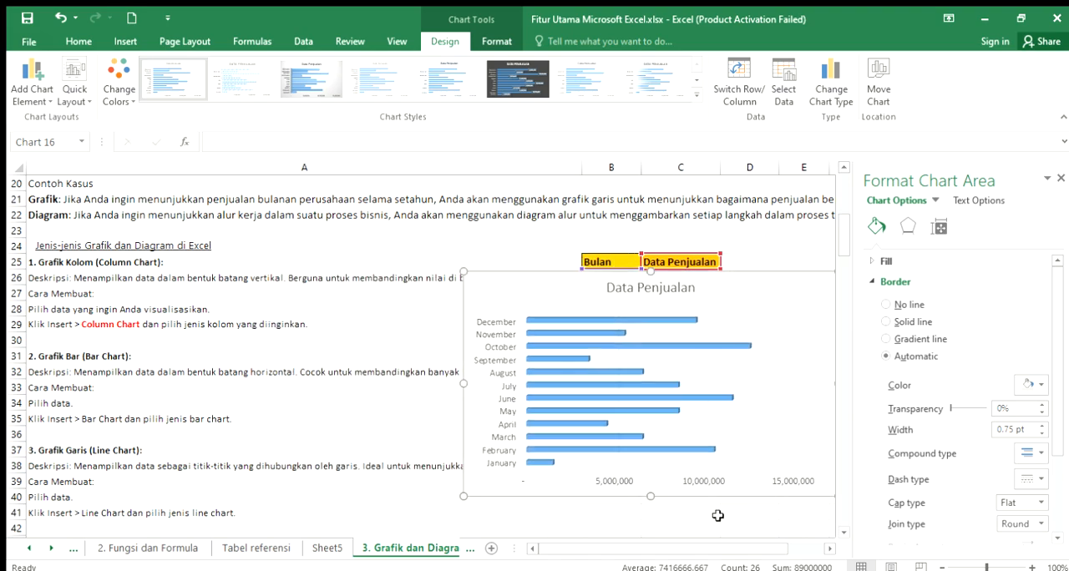
left_click(829, 549)
left_click(830, 549)
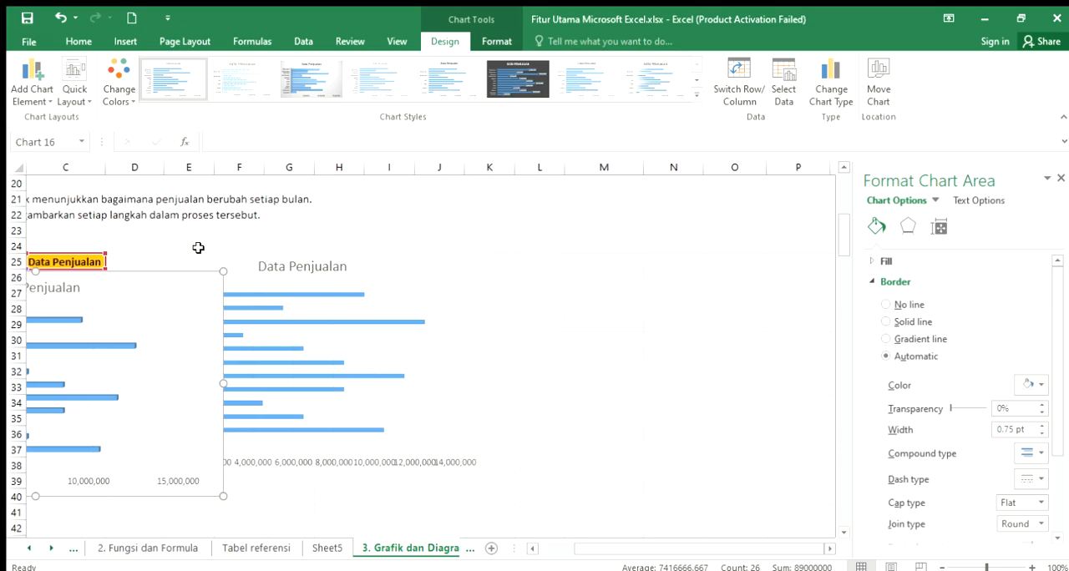
left_click_drag(153, 289, 498, 296)
left_click_drag(763, 273, 805, 268)
left_click(637, 228)
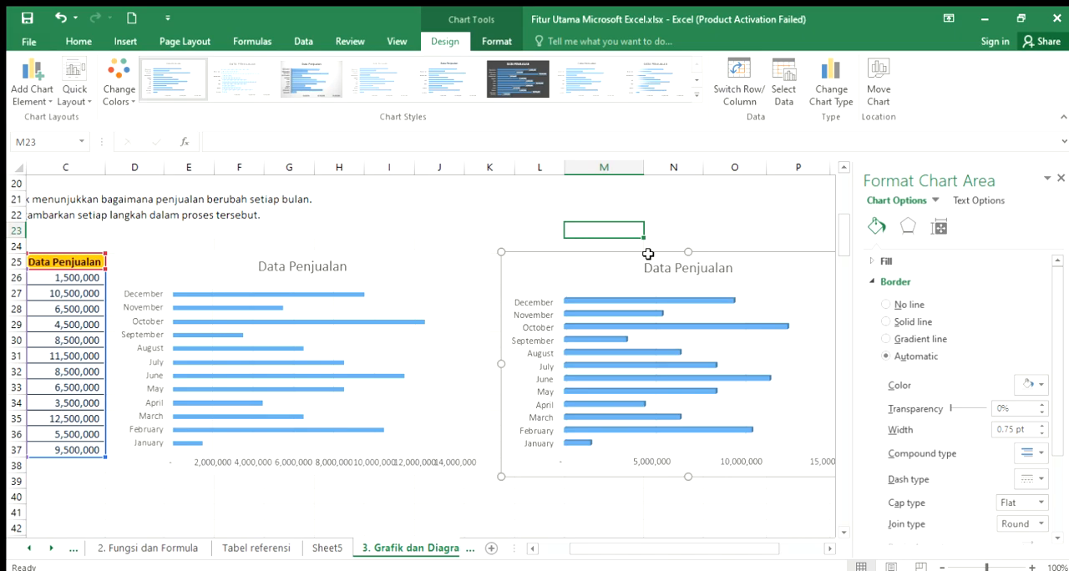
- Read the Grafik Garis (Line Chart) section in A37:A41, covering its description and creation instructions
left_click(532, 549)
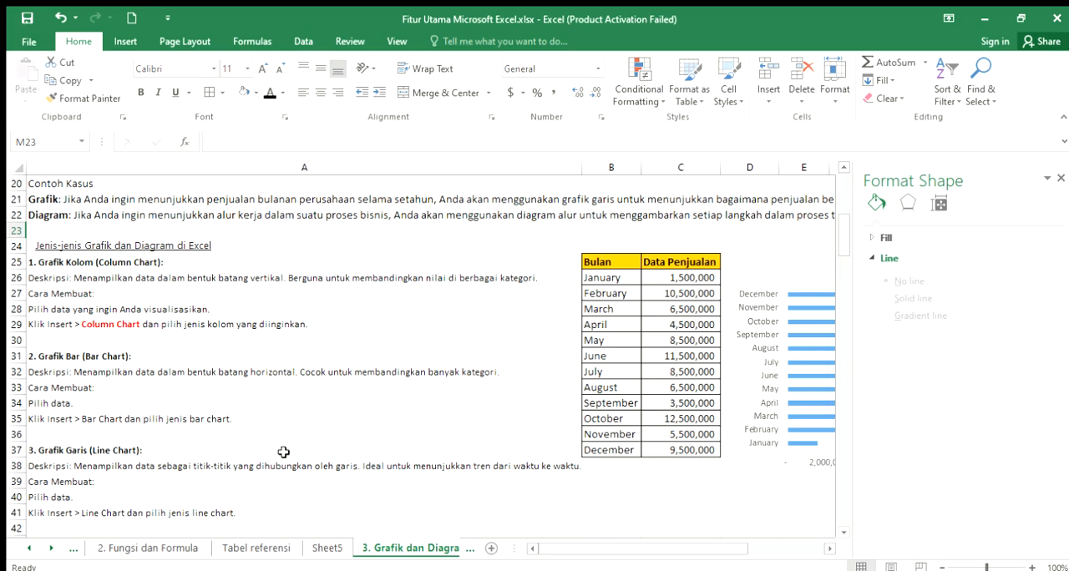
left_click(65, 453)
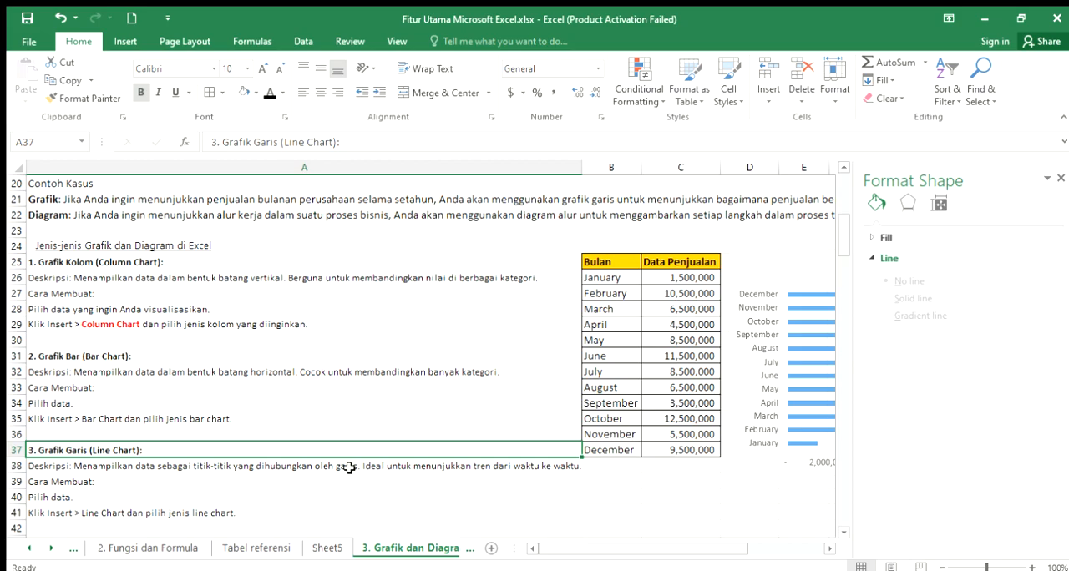
left_click(107, 468)
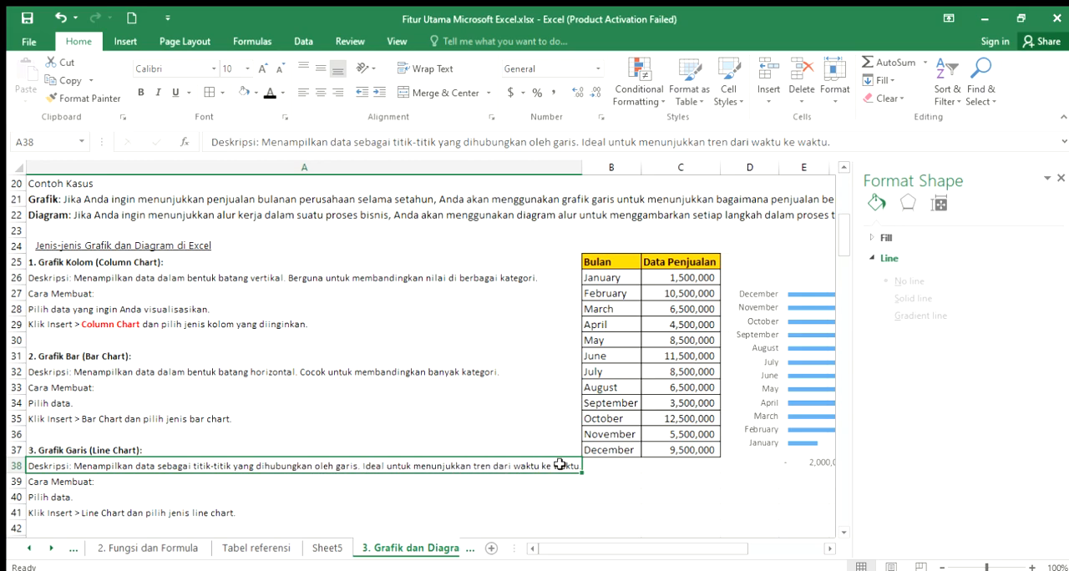
left_click(46, 478)
left_click(57, 501)
left_click(54, 516)
- Insert a 2-D line chart from the Bulan and Data Penjualan table in B25:C37
left_click_drag(622, 262, 706, 451)
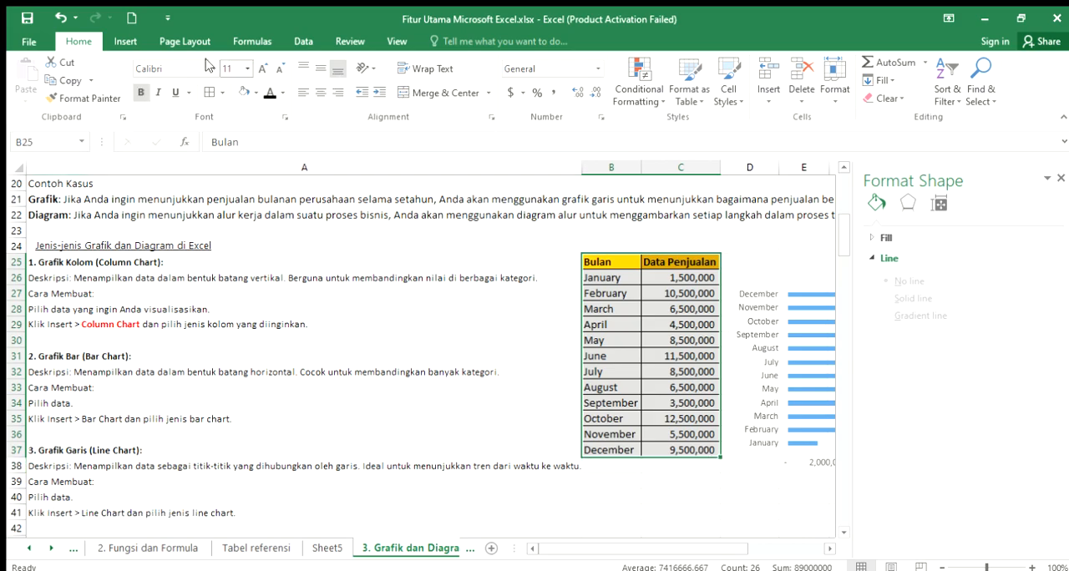
left_click(120, 42)
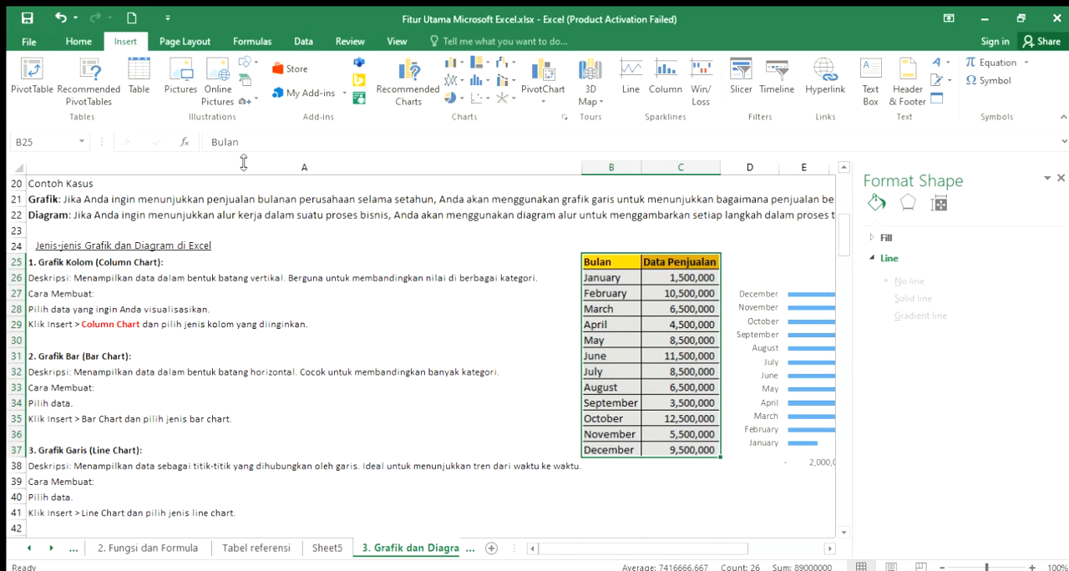
left_click(460, 82)
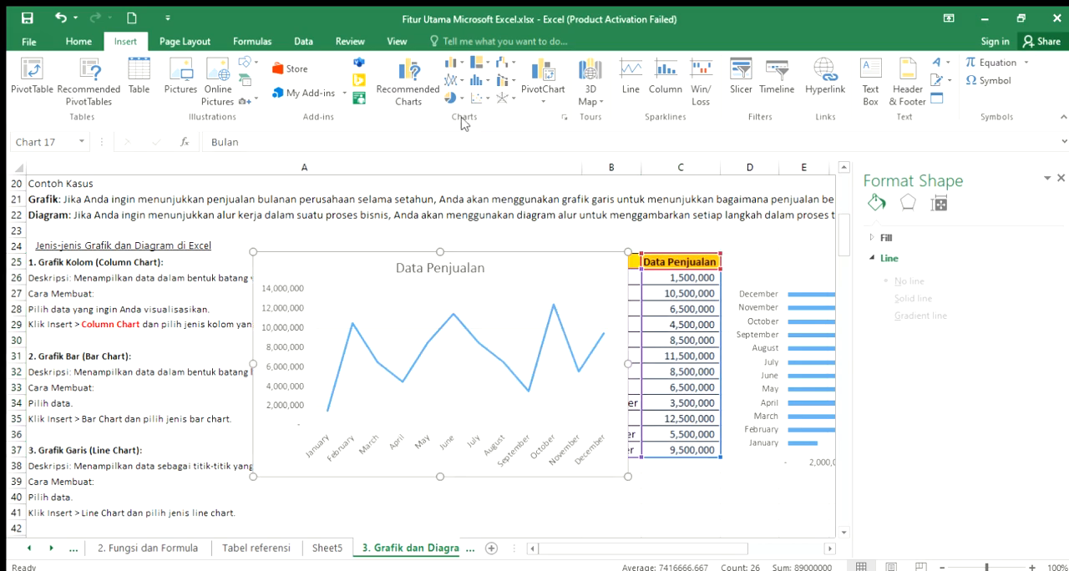
- Move the 2-D line chart below the 2-D bar chart, starting at column D and row 39, and view it in full
left_click(830, 549)
left_click_drag(45, 268, 526, 488)
left_click(595, 512)
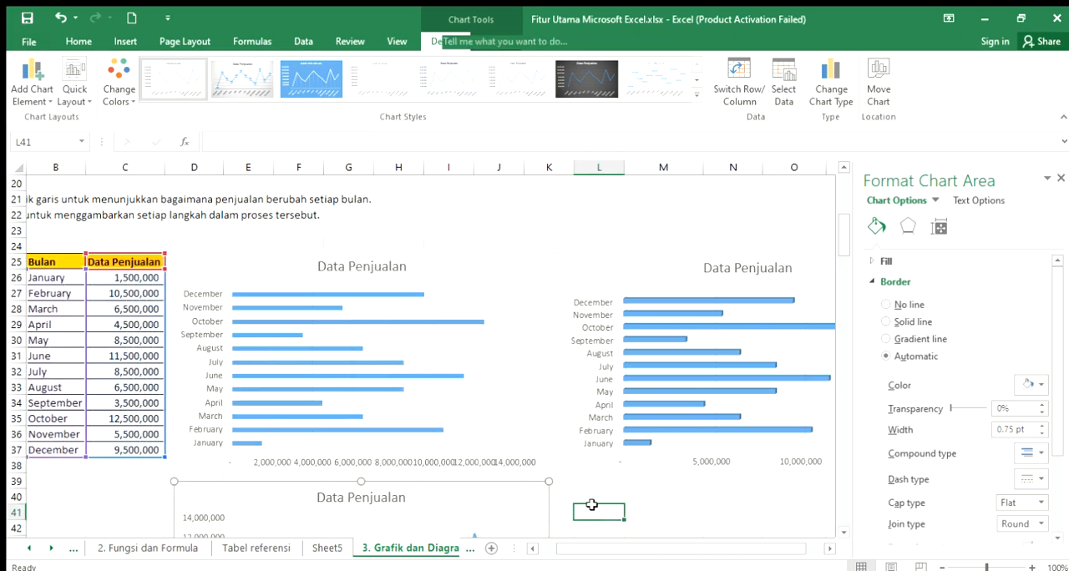
scroll(600, 514, "down", 3)
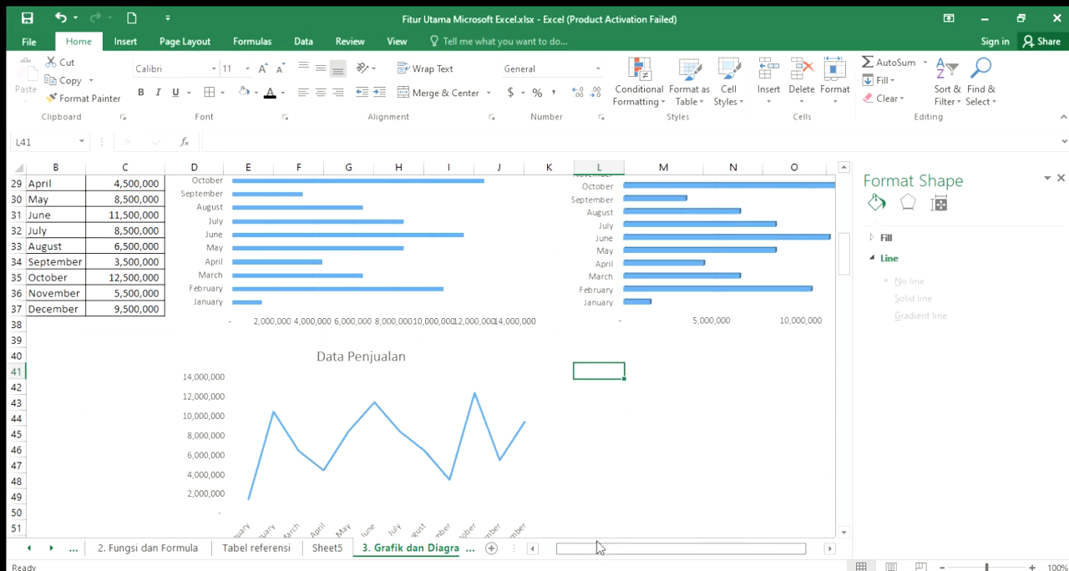
left_click(844, 533)
scroll(844, 532, "down", 1)
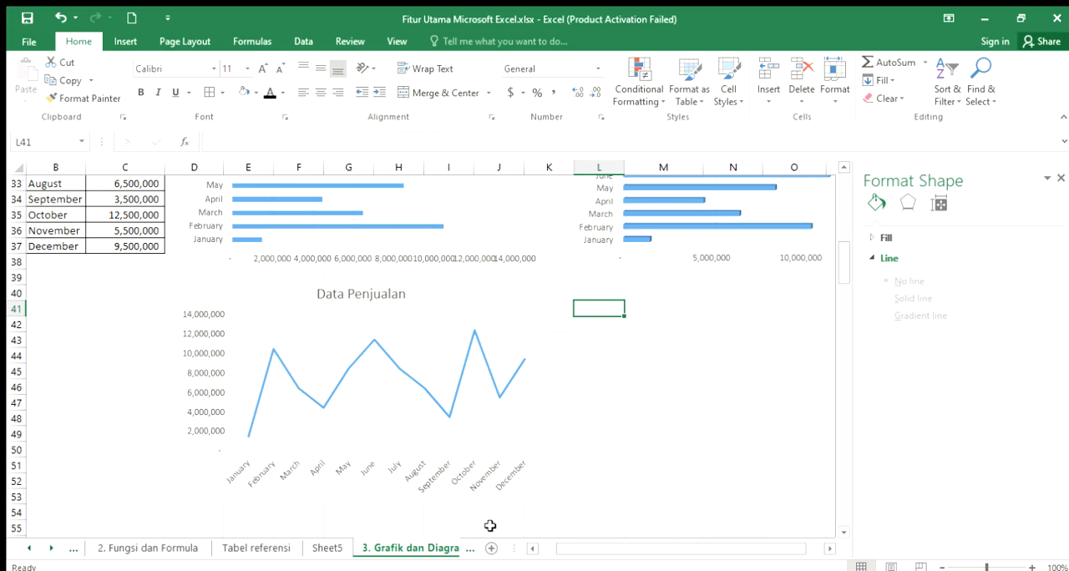
- Insert a 3-D line chart from the Bulan and Data Penjualan table in B25:C37
left_click(528, 550)
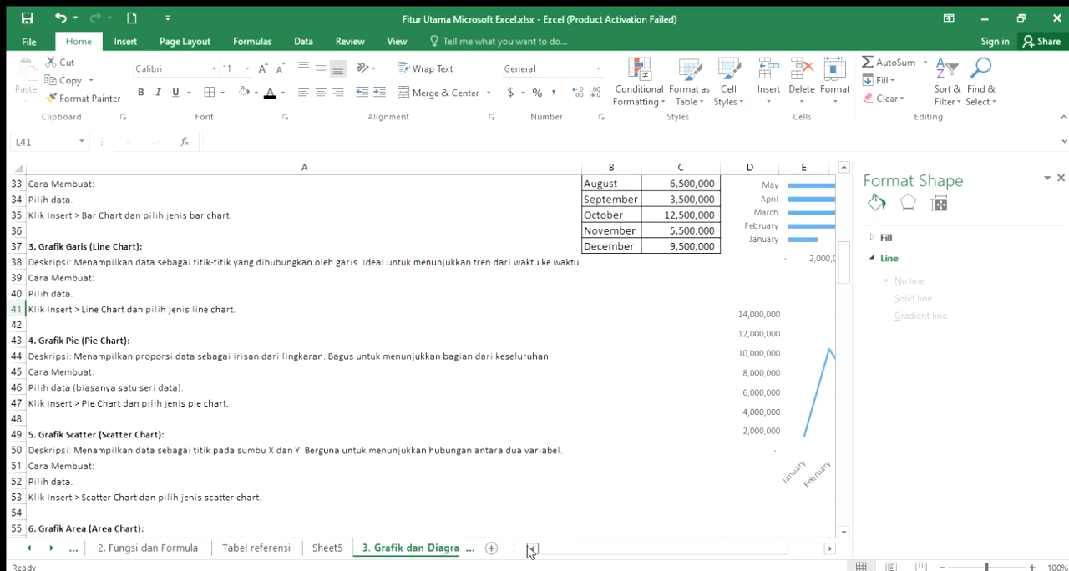
scroll(577, 419, "up", 1)
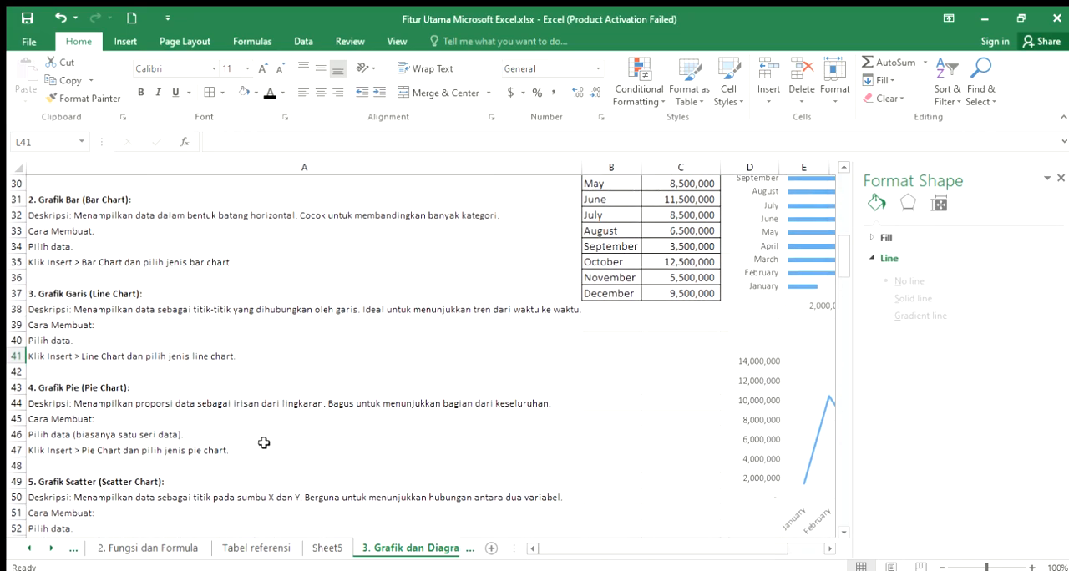
left_click(109, 293)
scroll(675, 370, "up", 4)
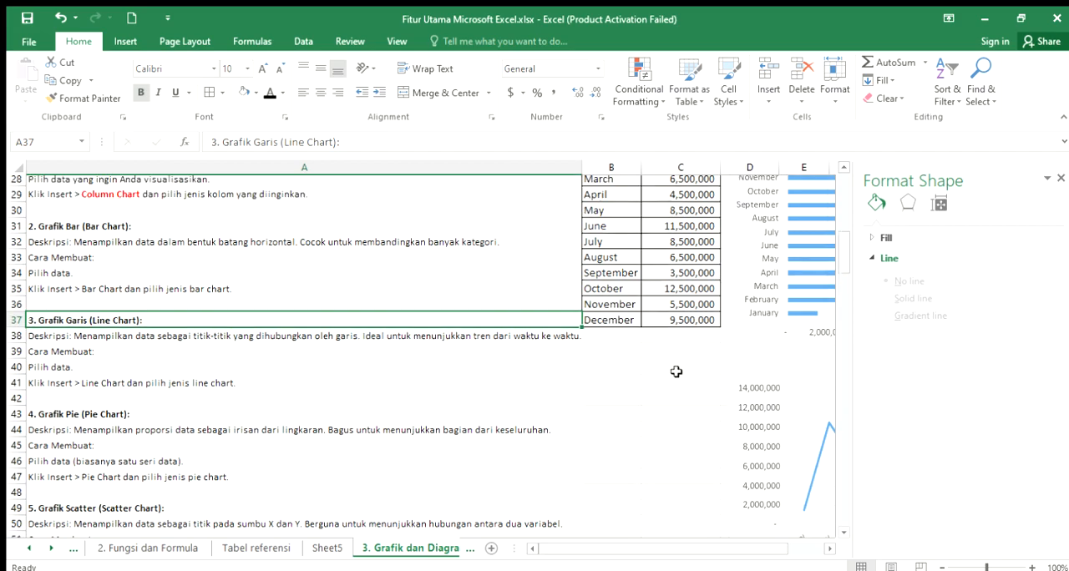
left_click(629, 527)
left_click_drag(630, 298, 687, 476)
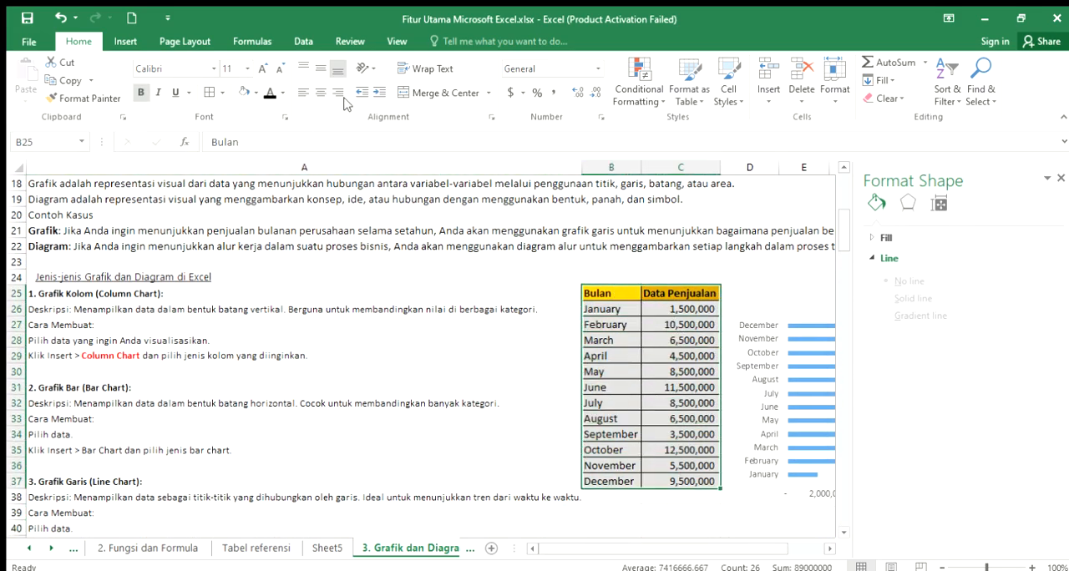
left_click(122, 42)
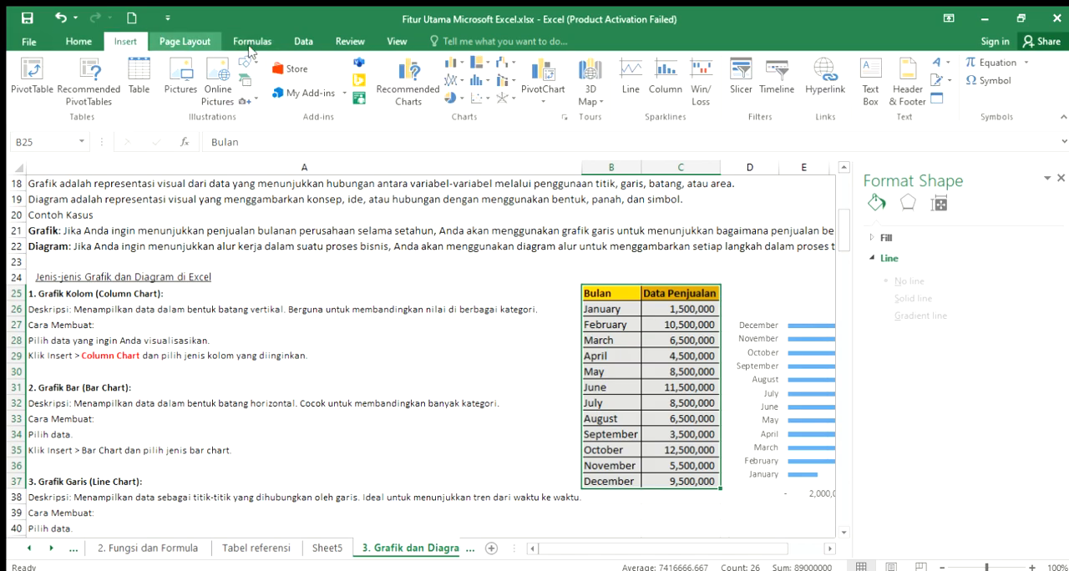
left_click(458, 81)
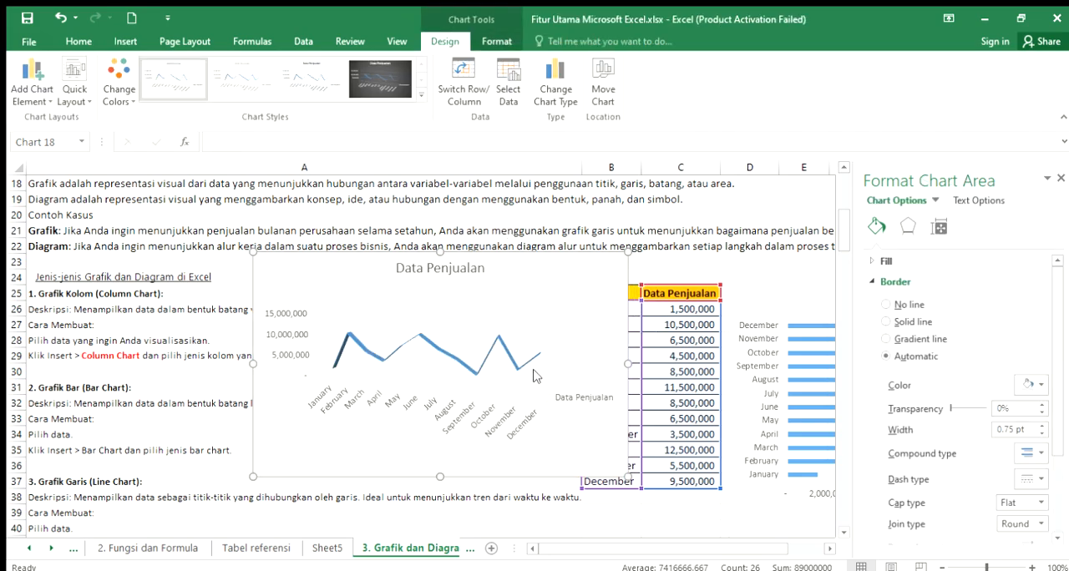
- Move the 3-D line chart beside the 2-D line chart, directly below the 3-D bar chart, starting at column K
left_click_drag(585, 267, 750, 339)
scroll(752, 330, "down", 3)
left_click_drag(735, 206, 761, 425)
scroll(812, 491, "down", 2)
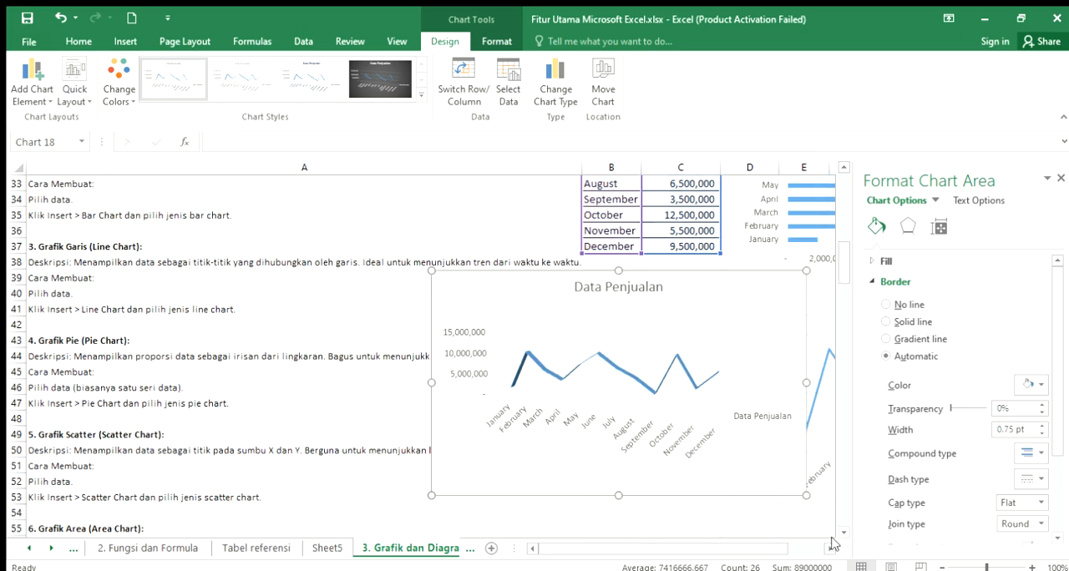
left_click(829, 551)
left_click(829, 552)
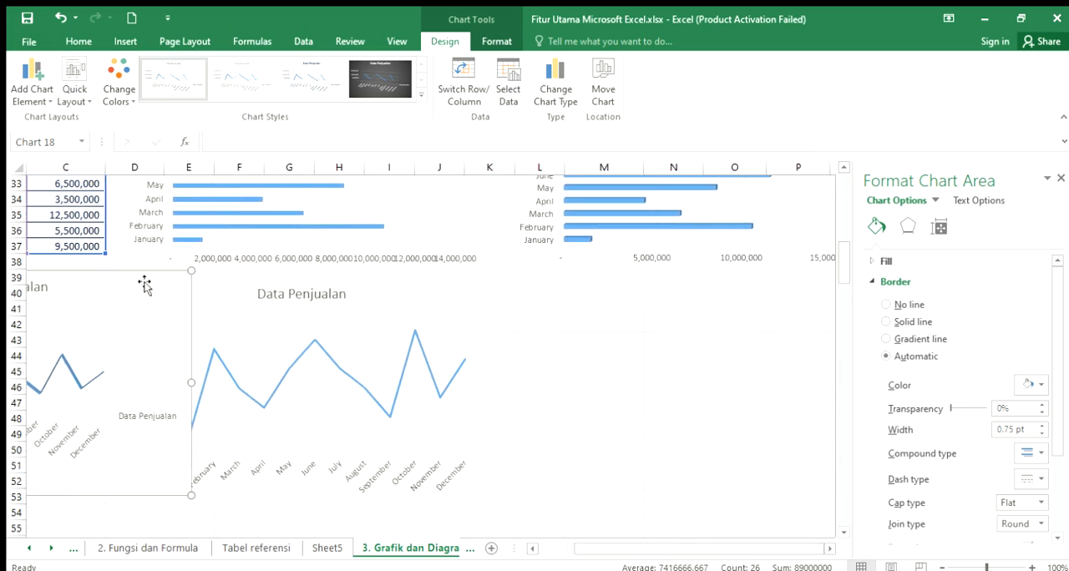
left_click_drag(412, 284, 443, 292)
left_click(566, 292)
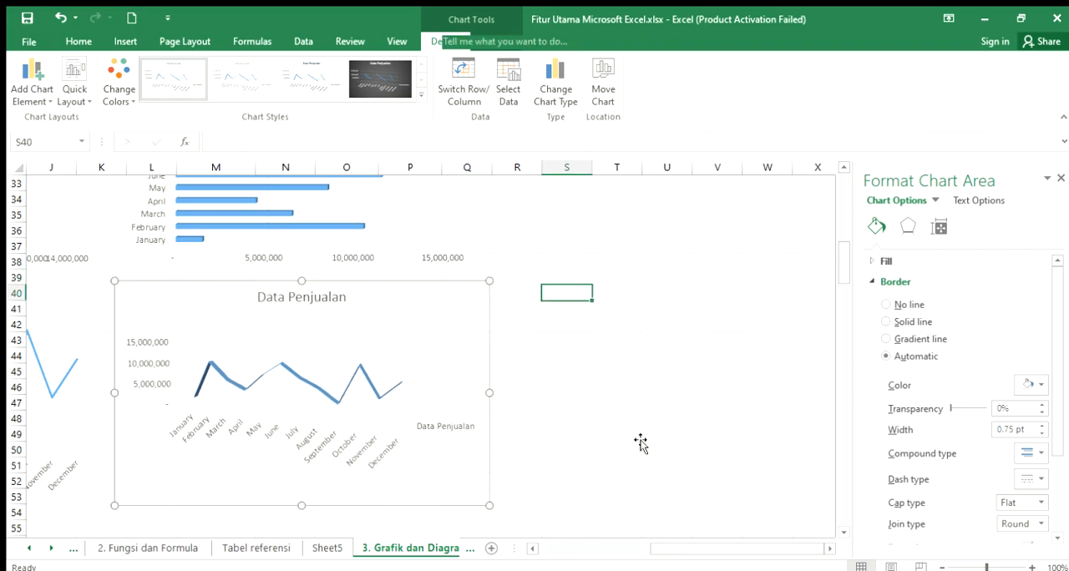
- Return to the notes in column A and read the Grafik Pie (Pie Chart) description and creation instructions in A43:A47
left_click(532, 549)
left_click(529, 549)
left_click(530, 549)
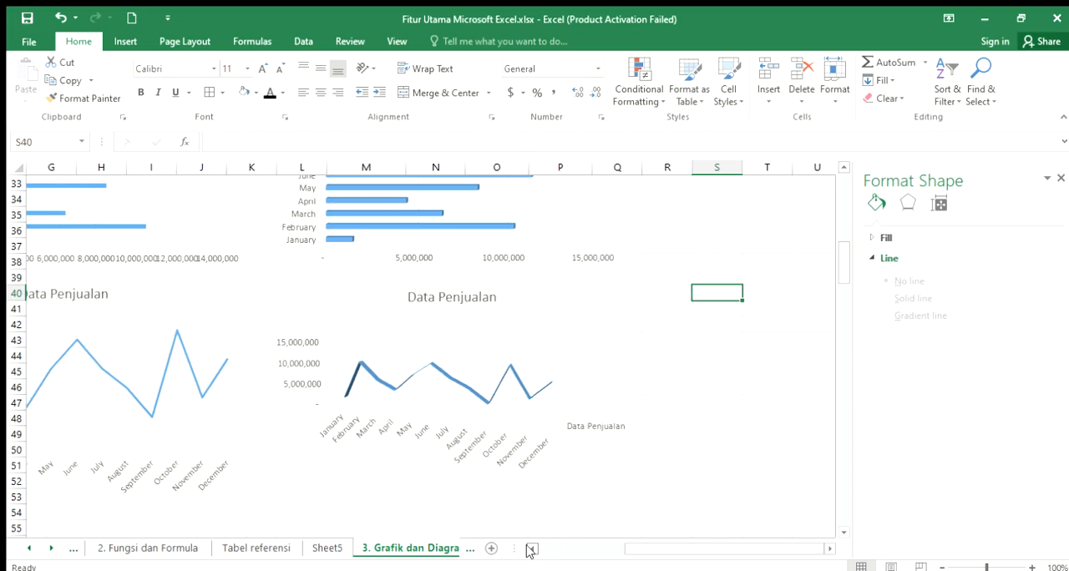
left_click(530, 549)
left_click(529, 549)
left_click(529, 549)
left_click(529, 548)
left_click(530, 549)
left_click(530, 549)
scroll(572, 465, "up", 6)
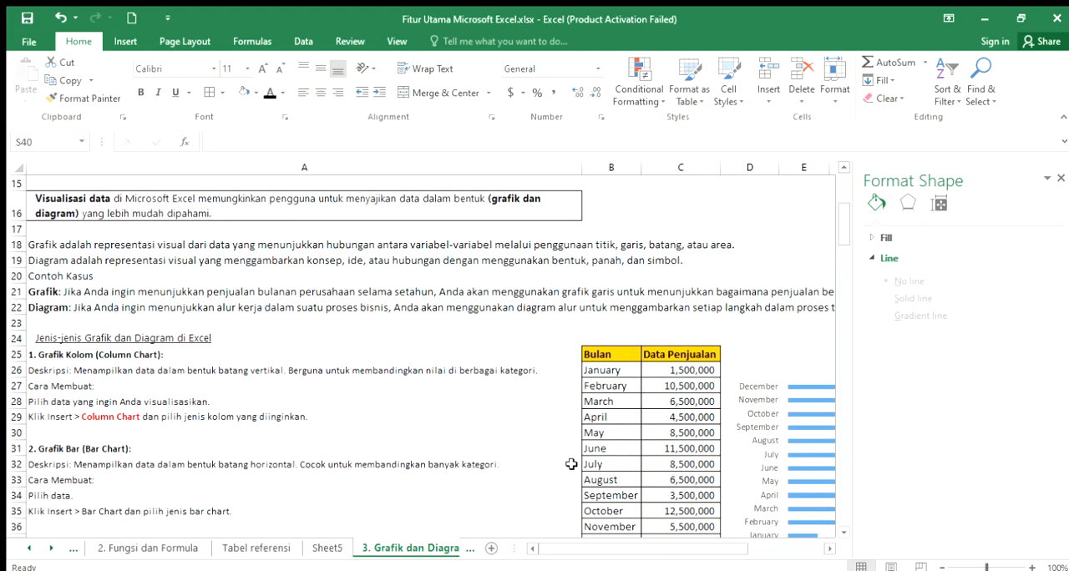
scroll(571, 465, "up", 1)
scroll(572, 465, "down", 4)
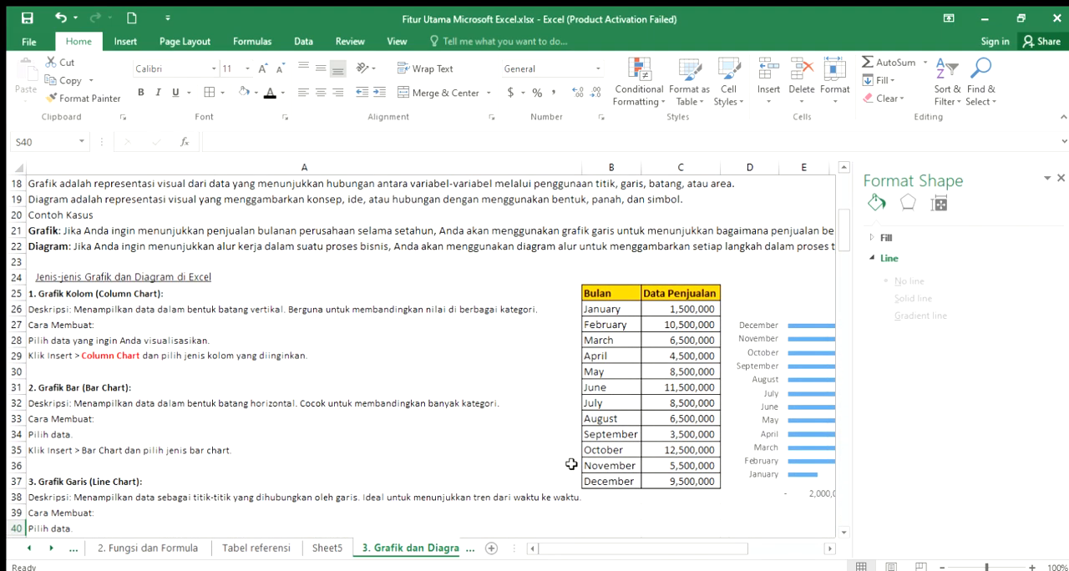
scroll(572, 464, "down", 2)
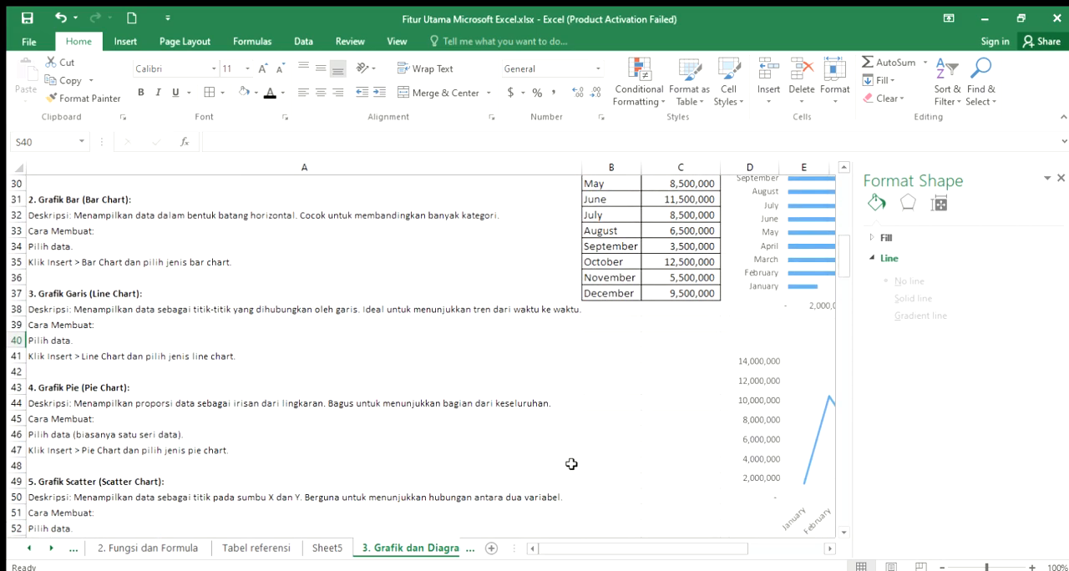
left_click(153, 408)
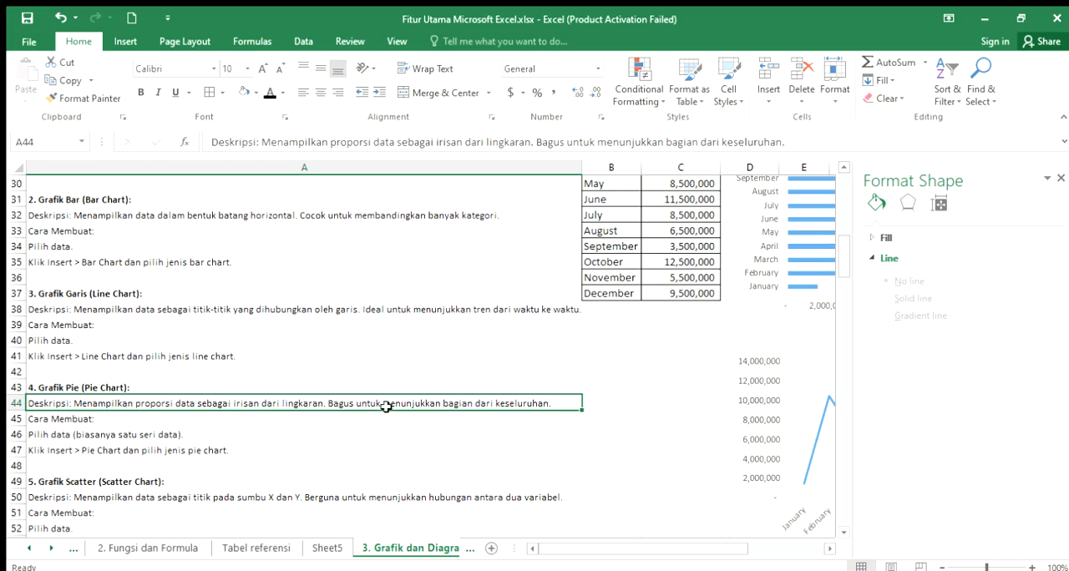
left_click(66, 423)
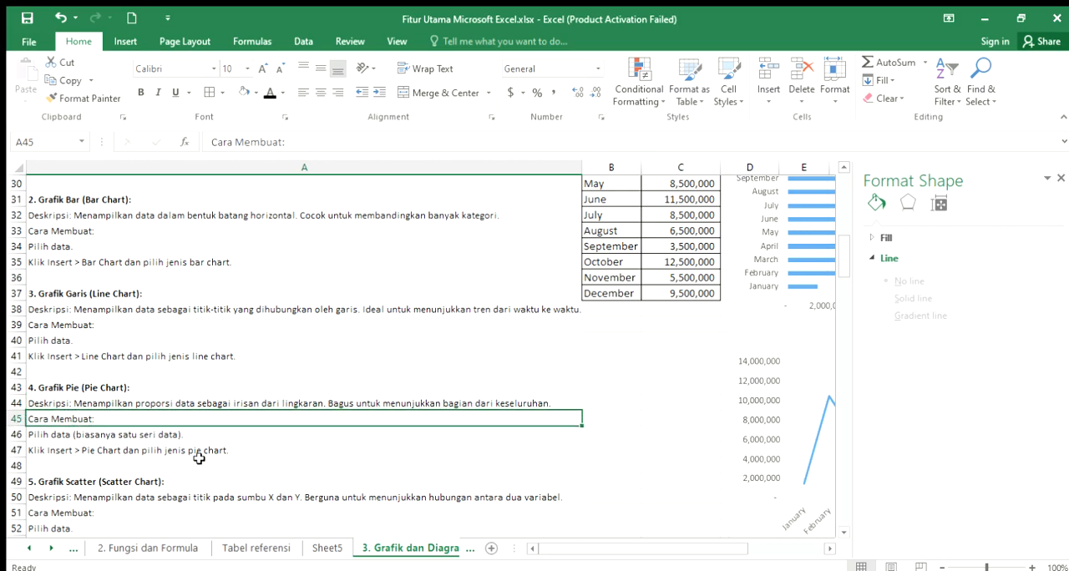
left_click(126, 437)
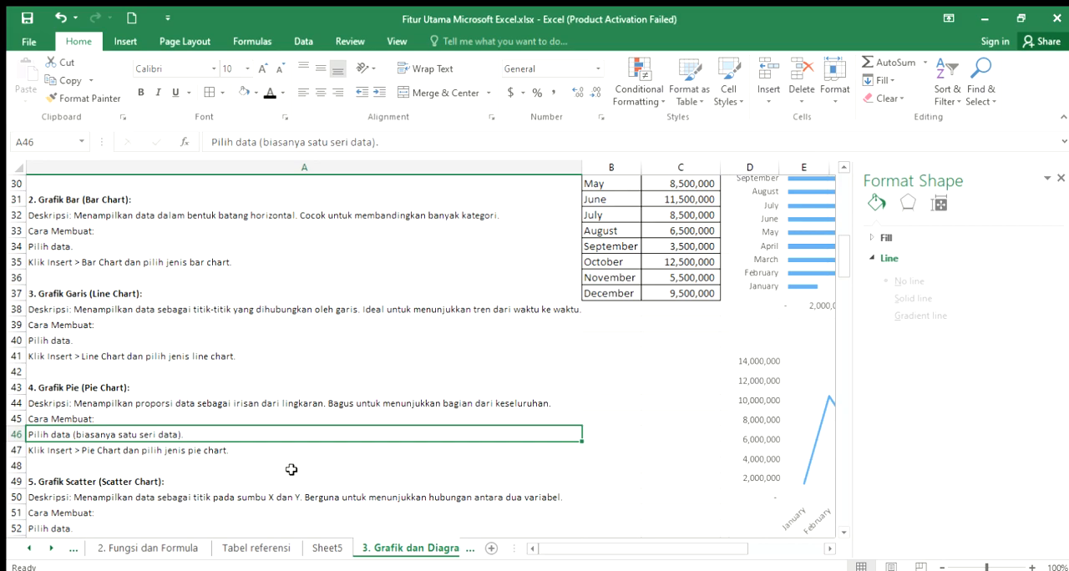
left_click(96, 456)
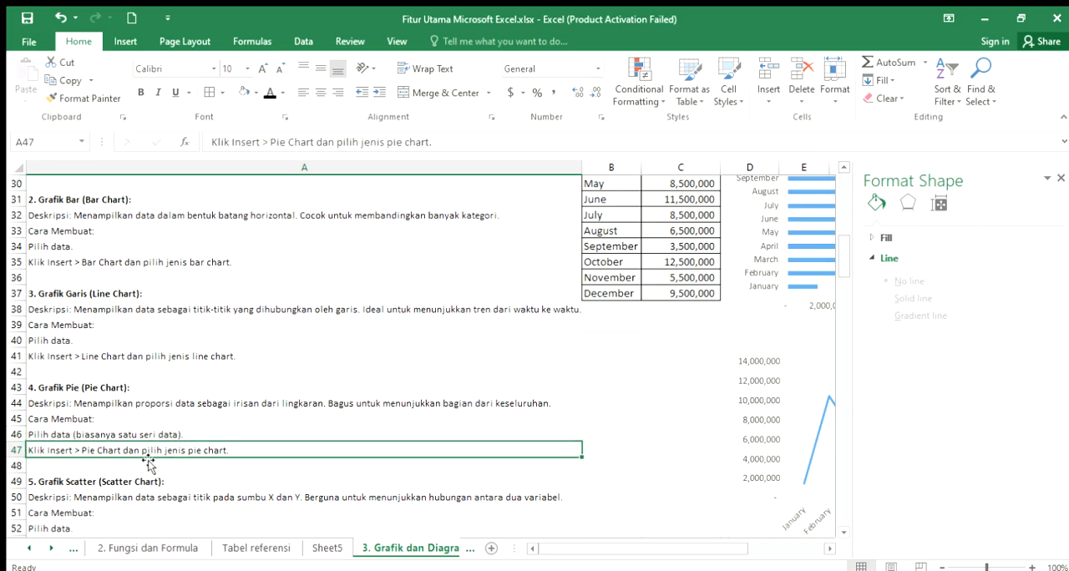
scroll(648, 452, "up", 3)
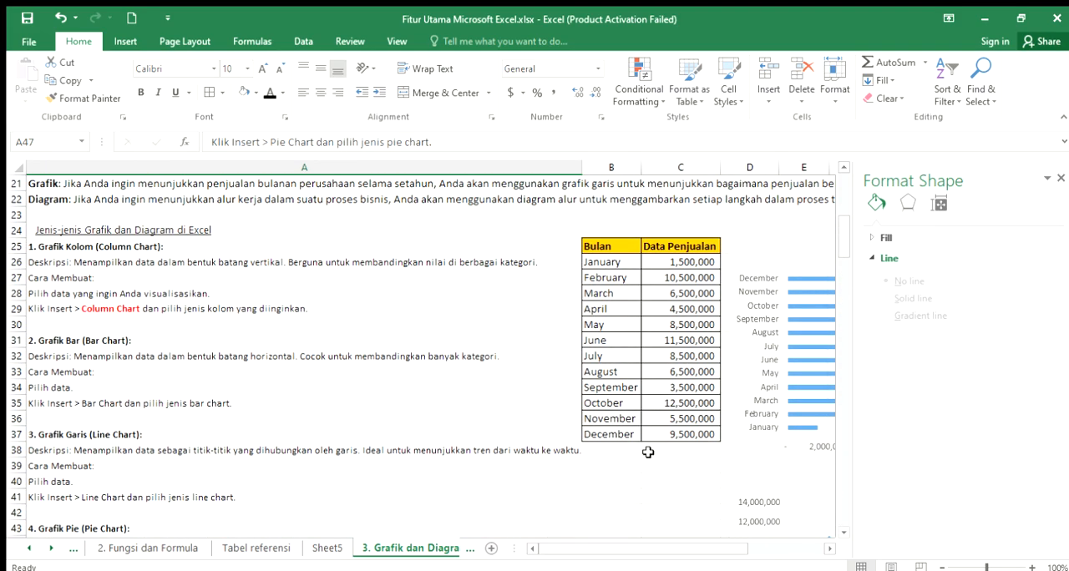
- Insert a 2-D pie chart from the Bulan and Data Penjualan table in B25:C37
scroll(647, 452, "down", 2)
scroll(647, 452, "up", 2)
left_click_drag(604, 247, 666, 430)
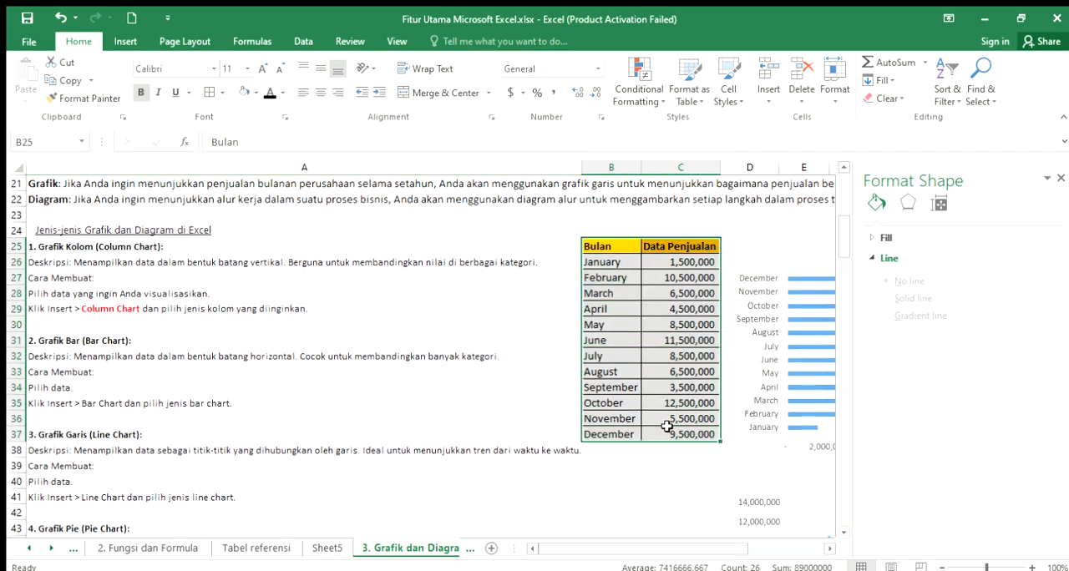
left_click(125, 41)
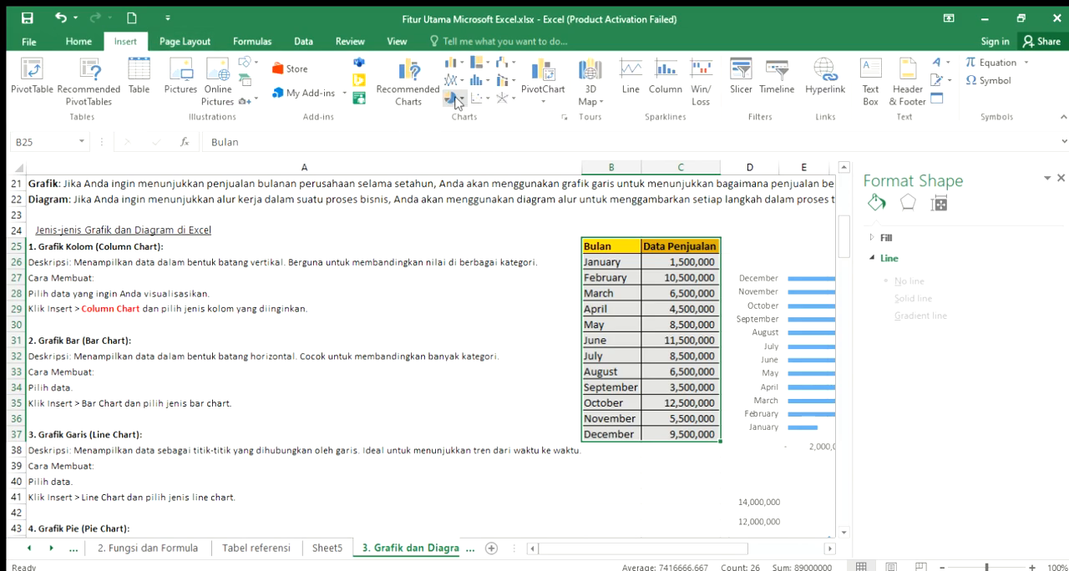
left_click(455, 100)
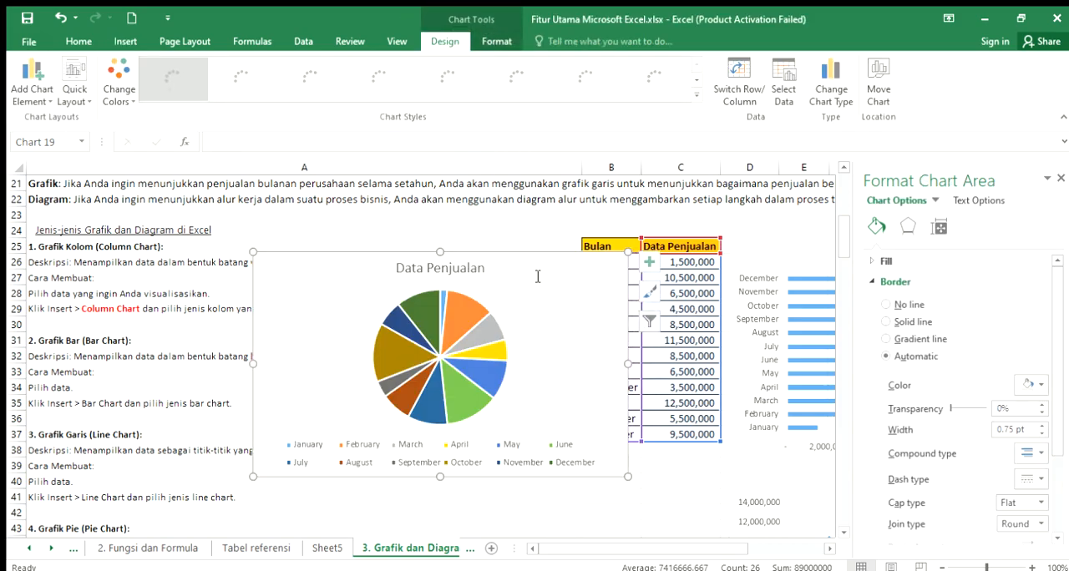
- Move the 2-D pie chart below the 2-D line chart, starting at column D and row 54, and view it in full
scroll(543, 250, "down", 1)
left_click_drag(557, 218, 740, 421)
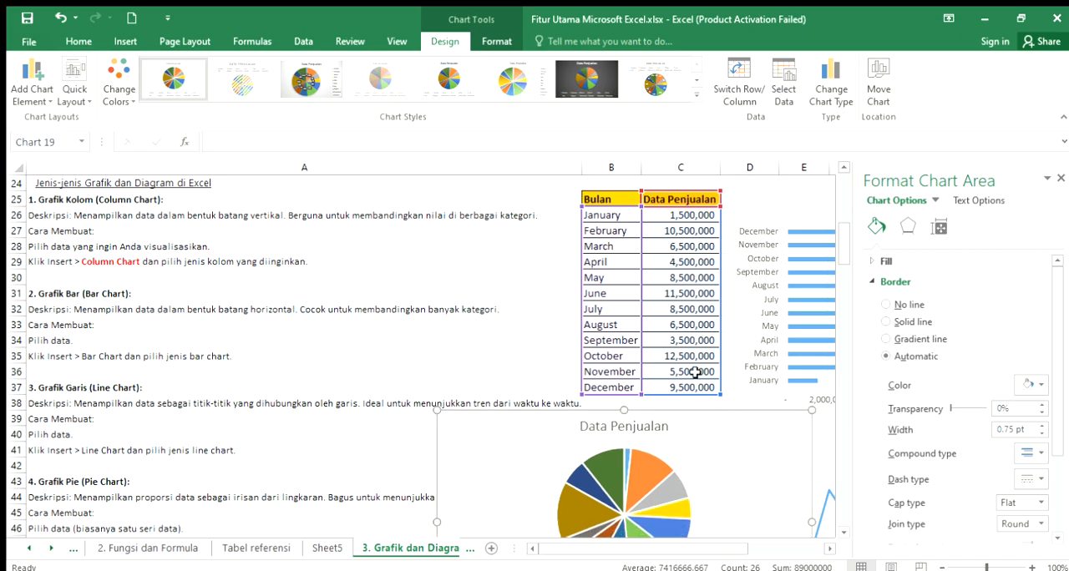
scroll(735, 240, "down", 4)
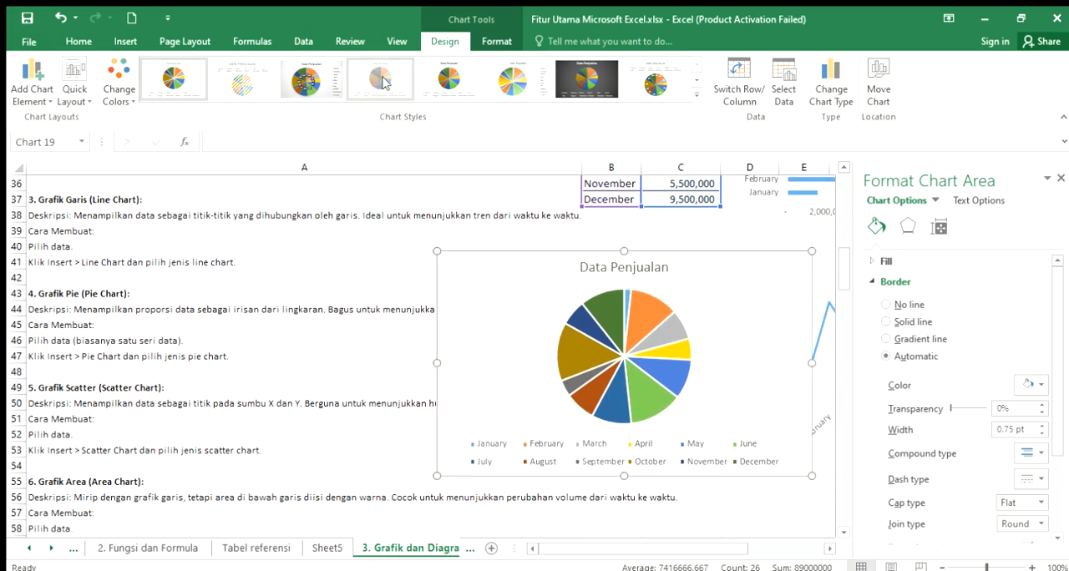
left_click_drag(727, 237, 817, 354)
scroll(752, 306, "down", 3)
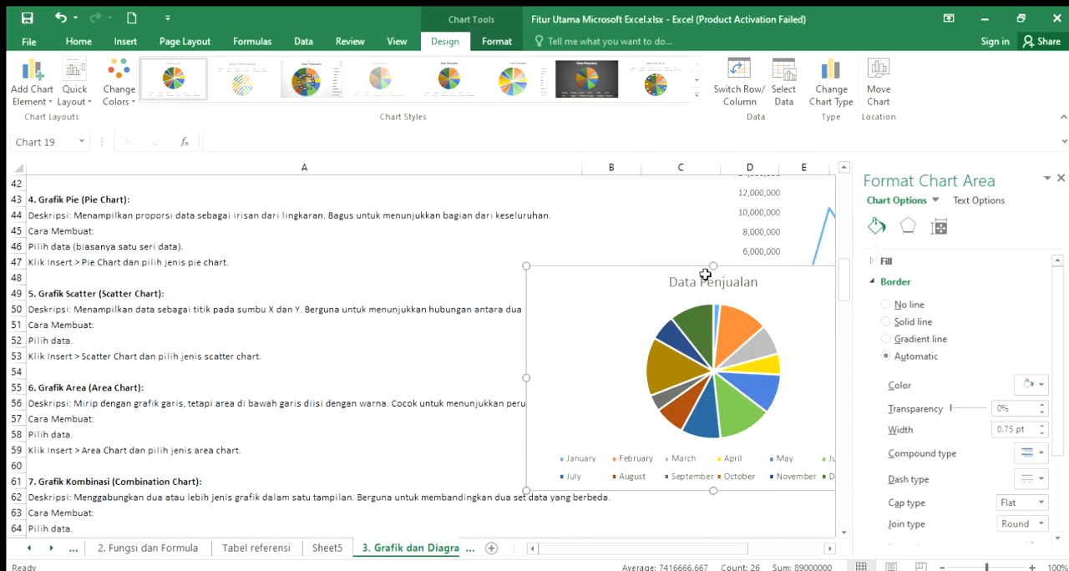
double_click(828, 549)
left_click_drag(162, 234, 352, 326)
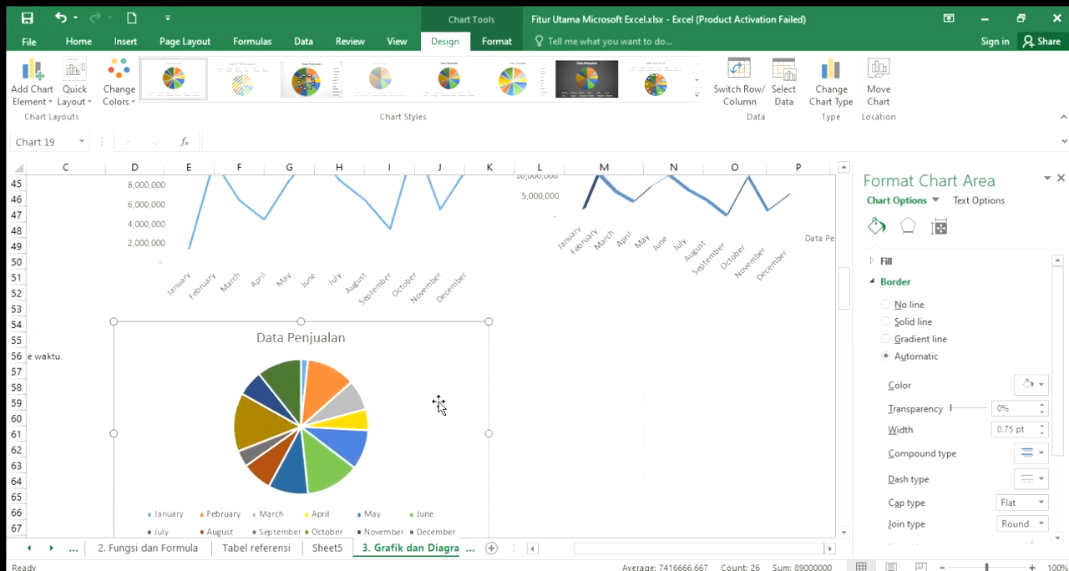
double_click(531, 549)
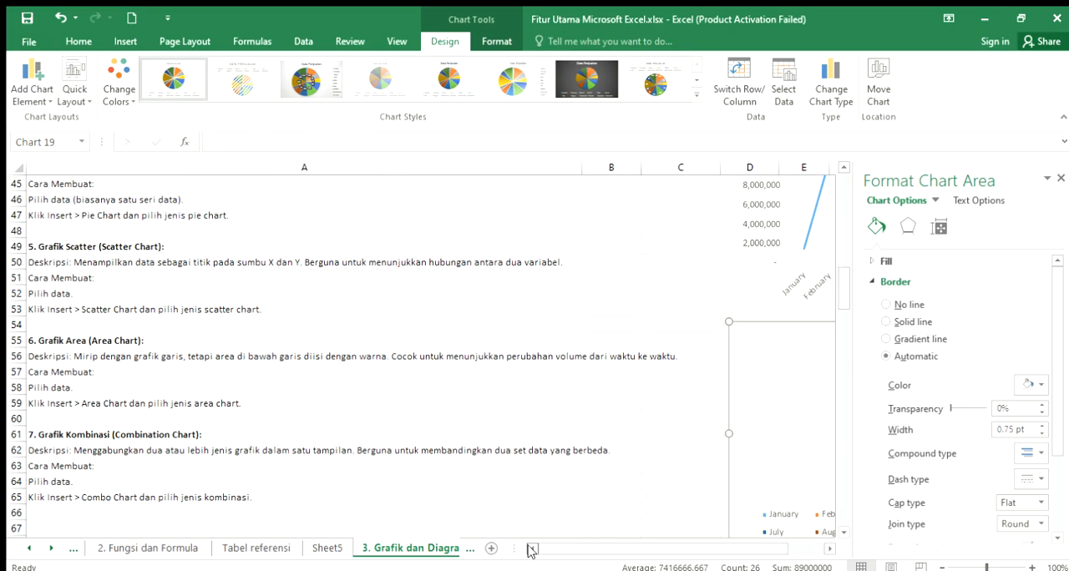
left_click(830, 547)
scroll(604, 468, "down", 2)
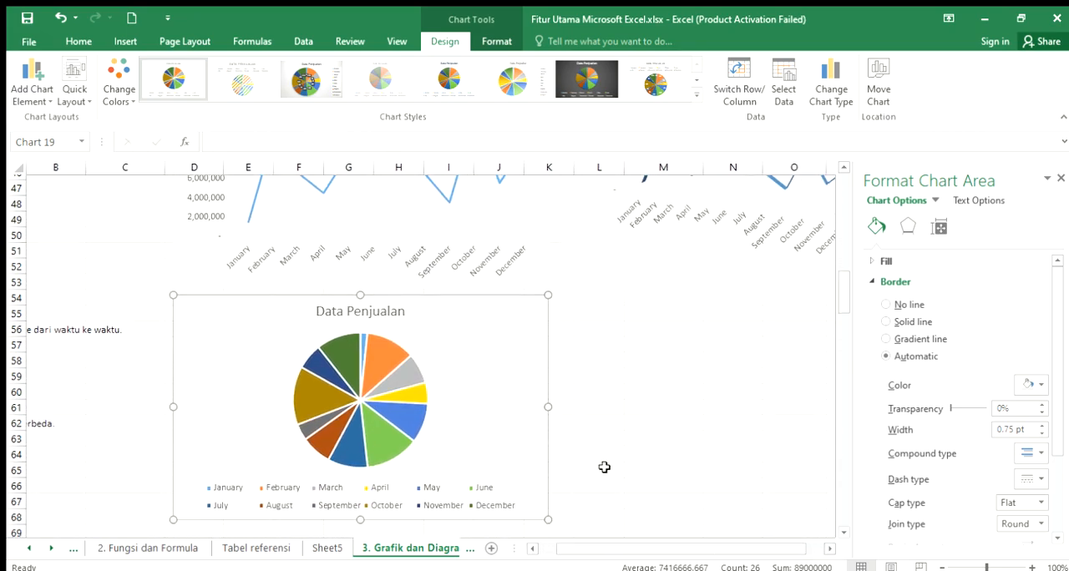
left_click(634, 424)
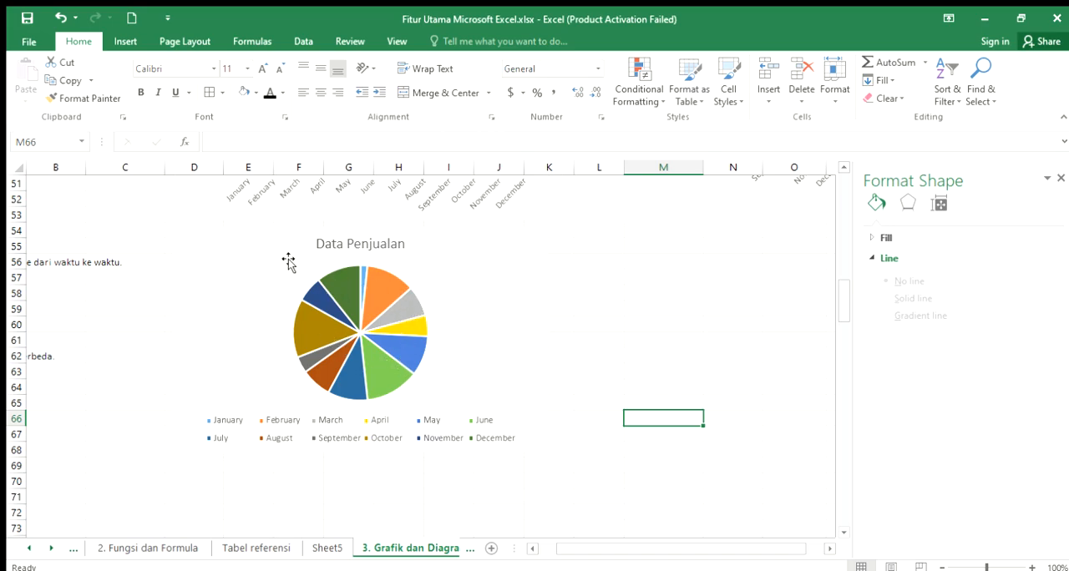
left_click(532, 548)
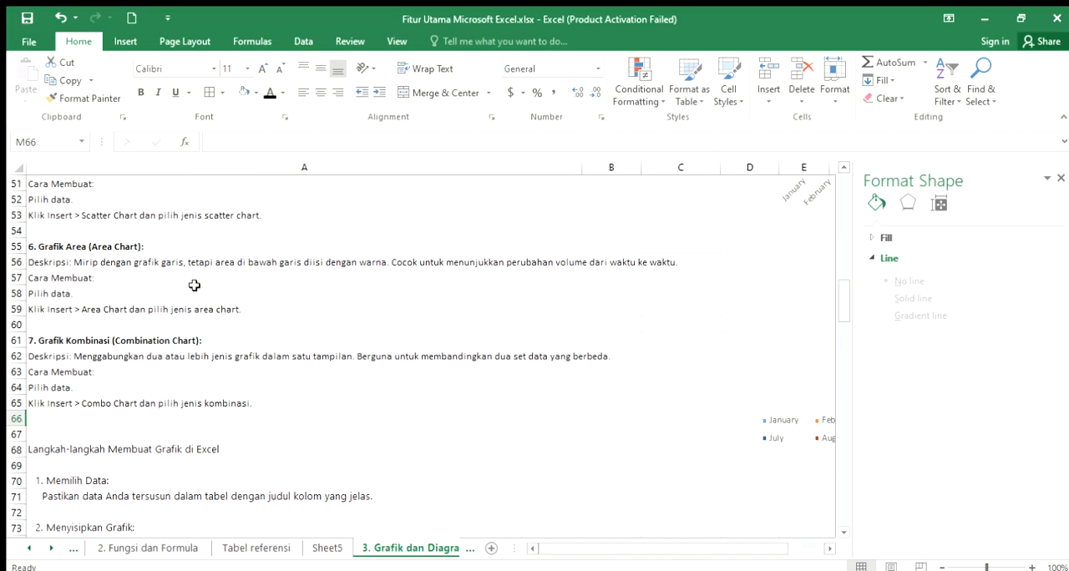
scroll(194, 286, "up", 4)
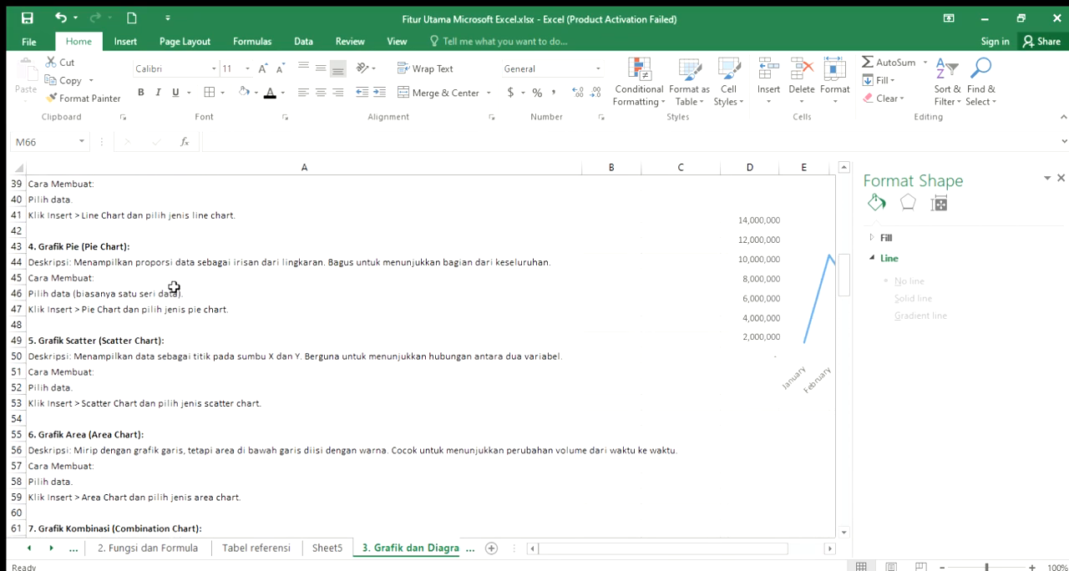
left_click(88, 247)
scroll(585, 352, "up", 2)
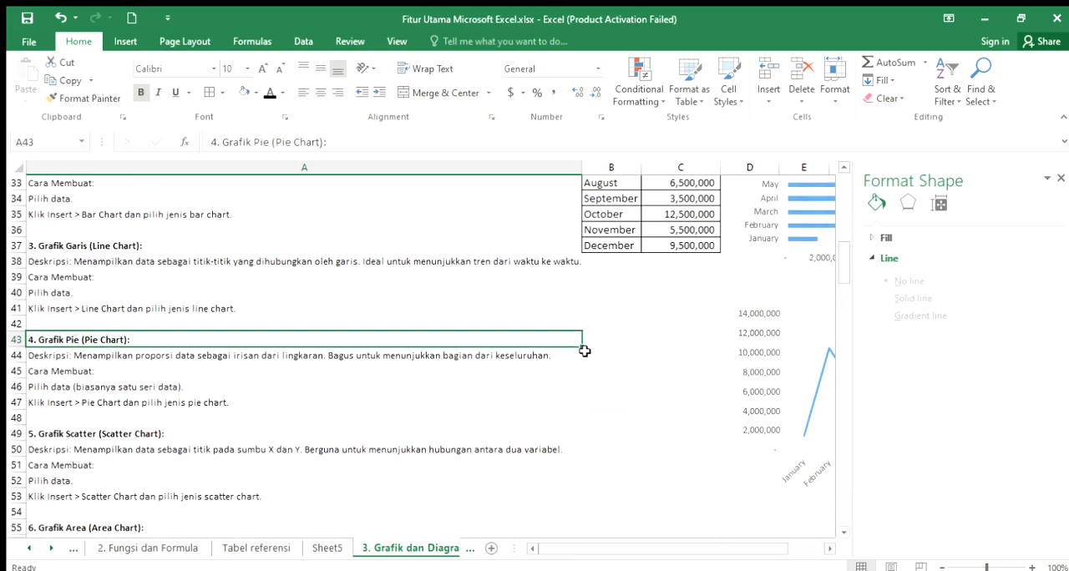
left_click(127, 41)
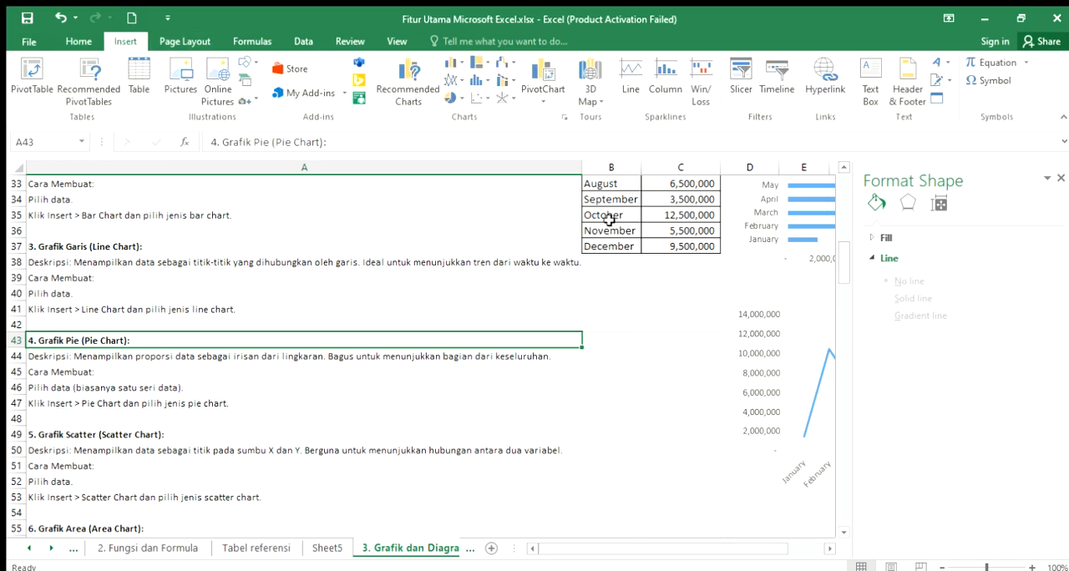
left_click(456, 100)
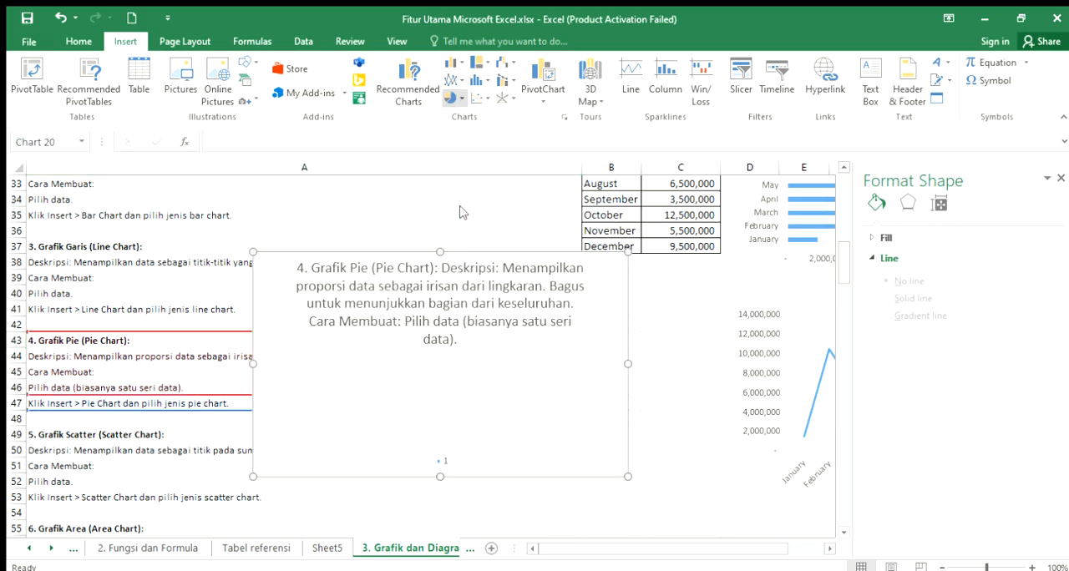
key("Delete")
- Insert a 3-D pie chart from the Bulan and Data Penjualan table in B25:C37
scroll(668, 308, "up", 2)
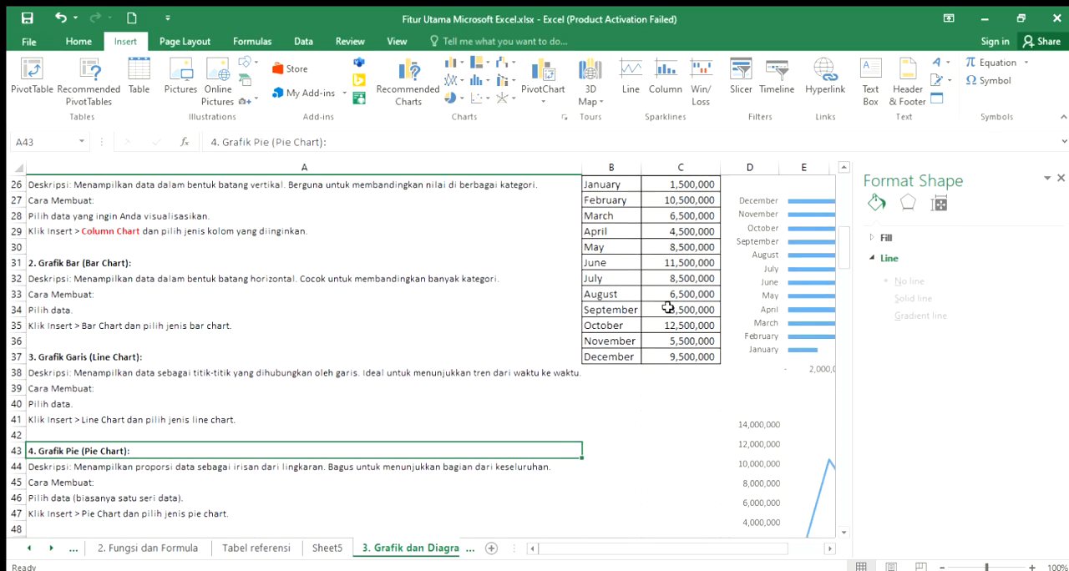
left_click_drag(622, 198, 692, 384)
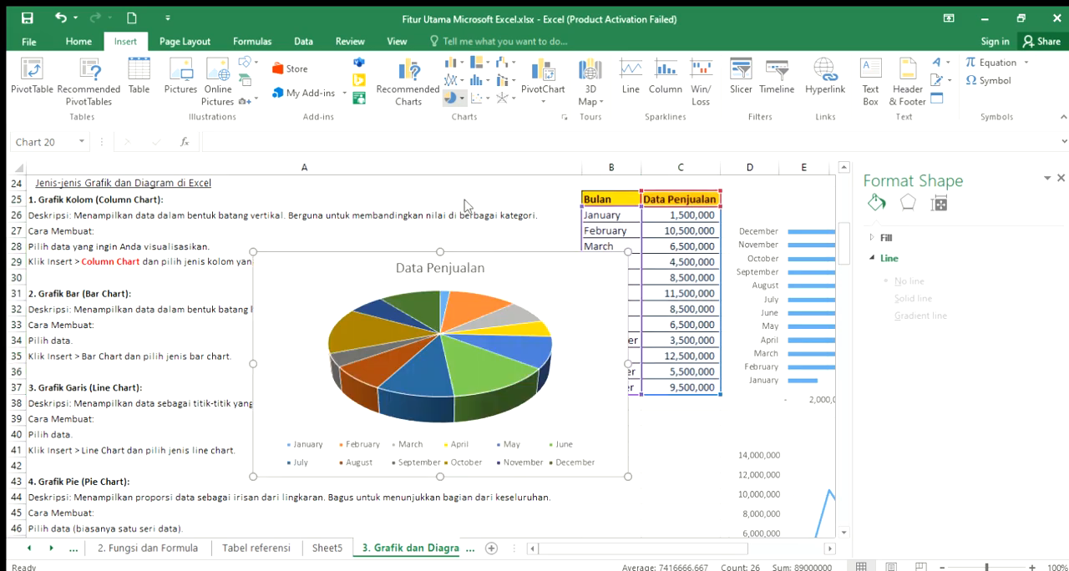
left_click(681, 450)
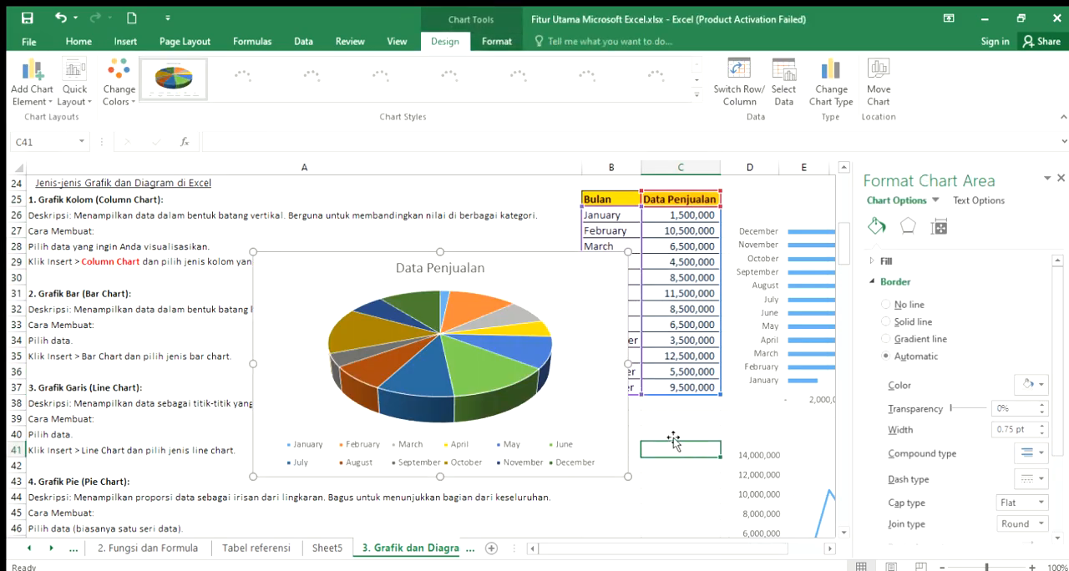
- Move the 3-D pie chart beside the 2-D pie chart, below the 3-D line chart, starting at column K, and deselect it
left_click_drag(562, 274, 683, 399)
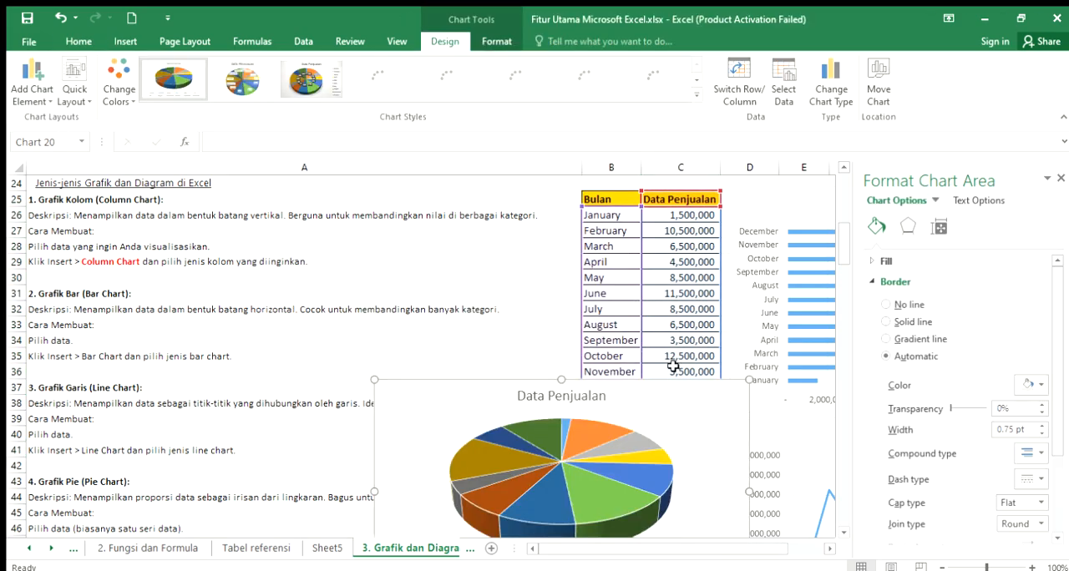
scroll(684, 365, "down", 3)
left_click_drag(681, 272, 688, 367)
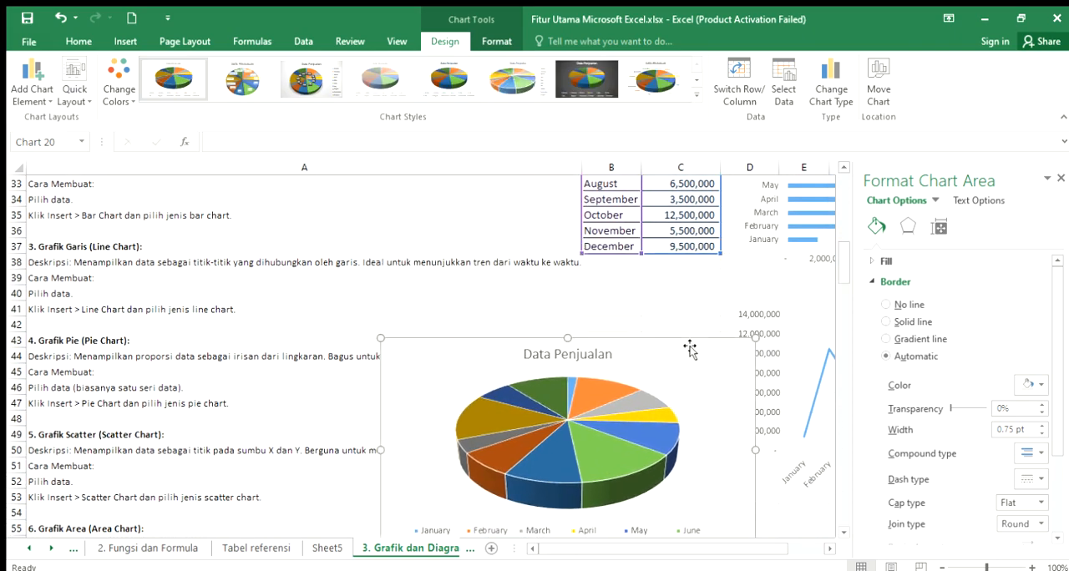
scroll(690, 346, "down", 2)
left_click_drag(690, 274, 713, 370)
scroll(714, 376, "down", 3)
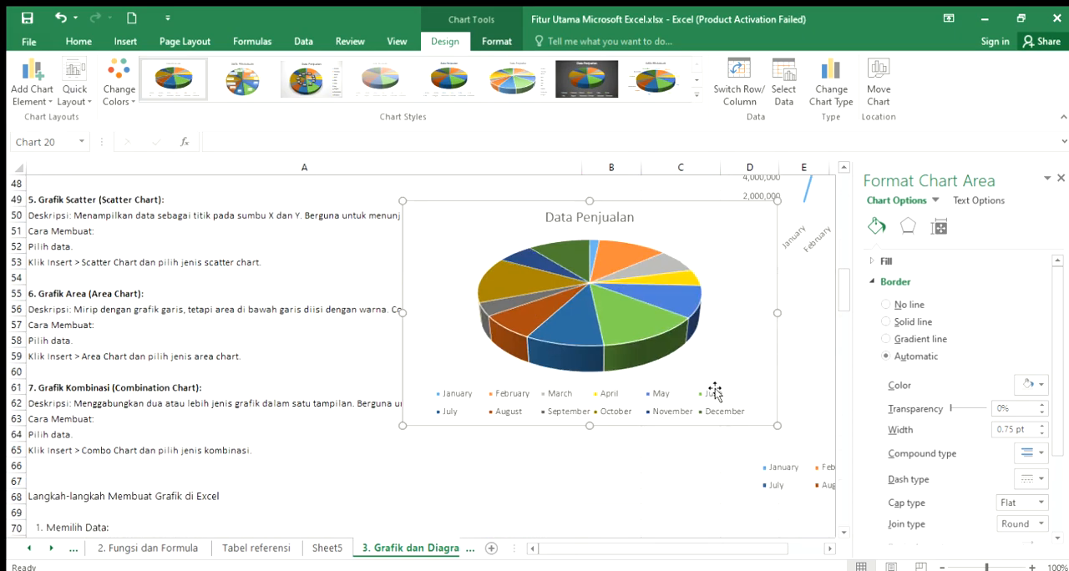
left_click(830, 549)
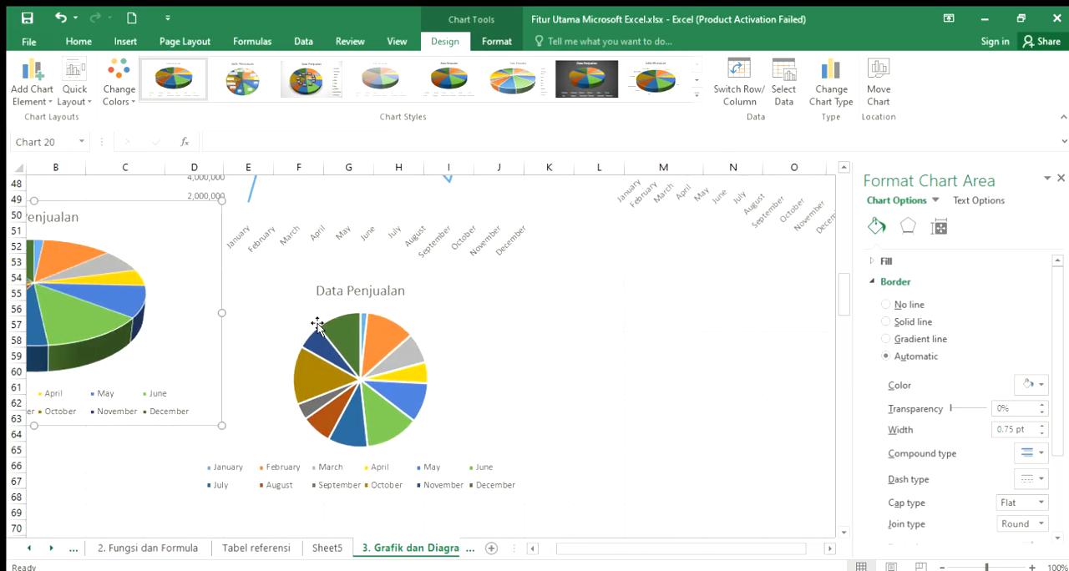
left_click_drag(172, 228, 690, 301)
left_click(782, 415)
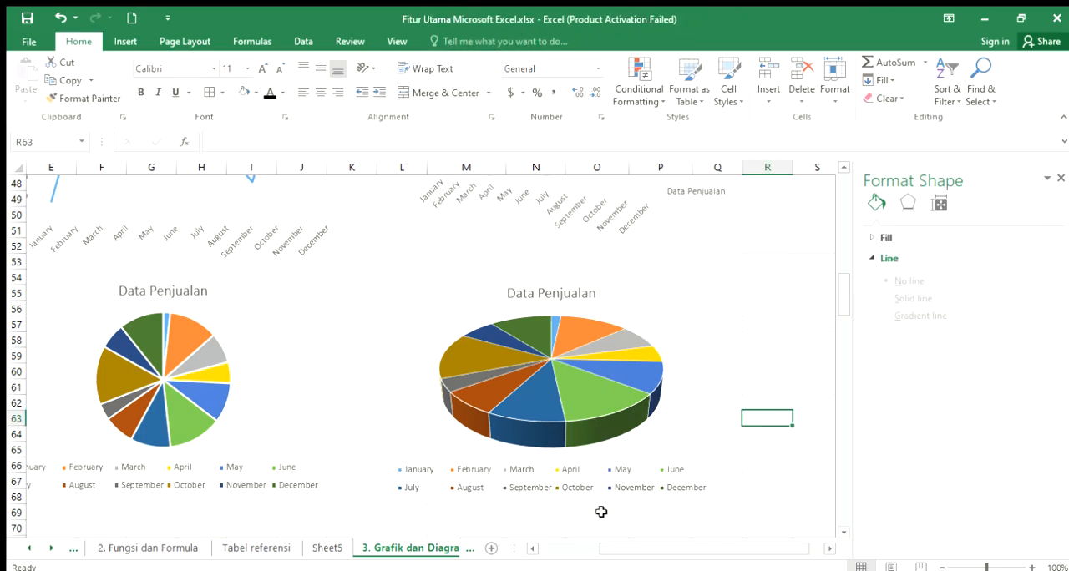
- Return to the notes in column A and read the Grafik Scatter (Scatter Chart) description and creation instructions in A49:A53
left_click(532, 549)
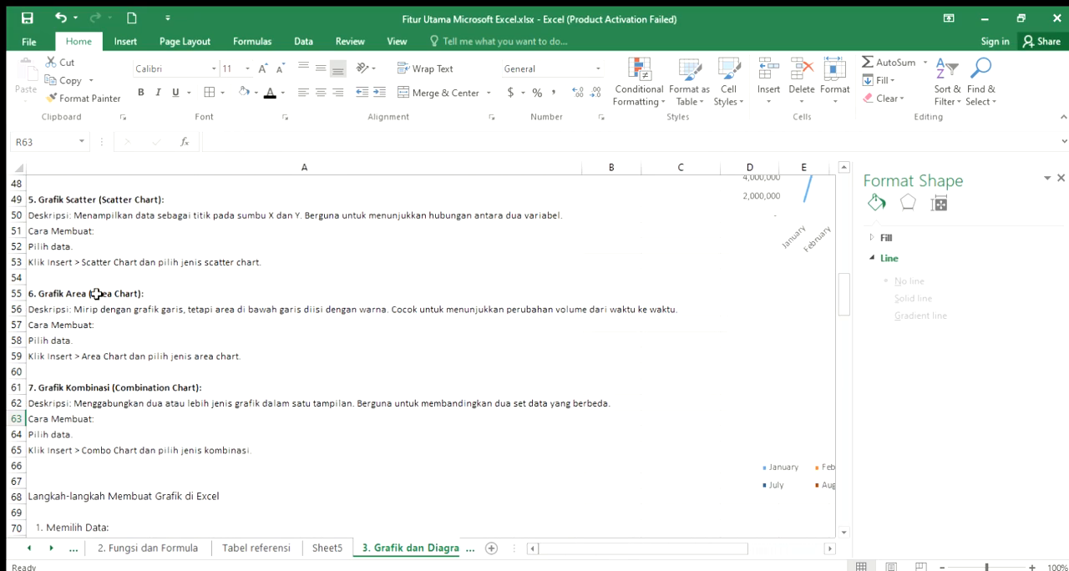
scroll(97, 291, "up", 2)
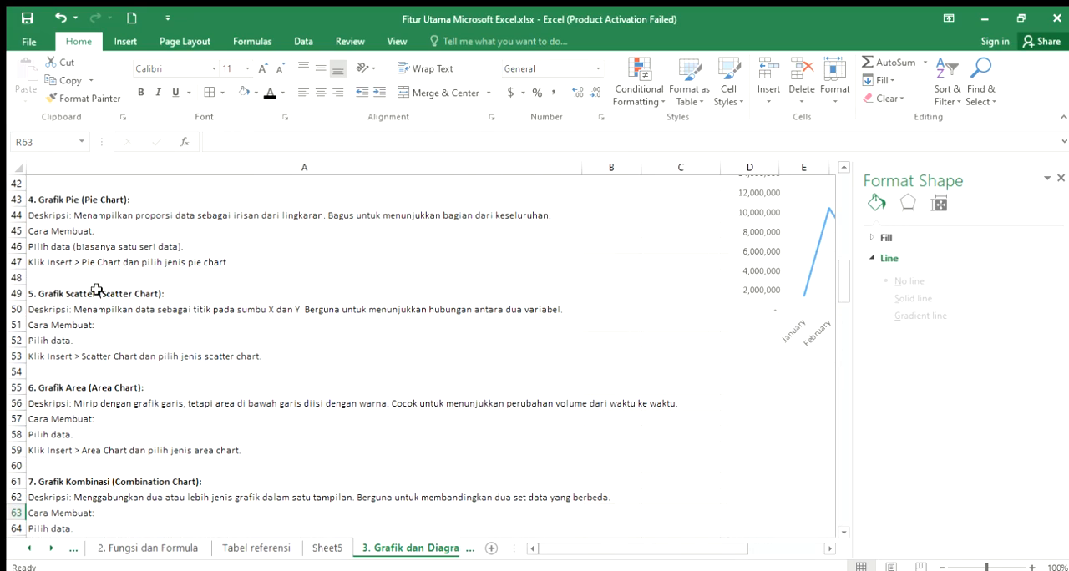
left_click(85, 202)
left_click(86, 291)
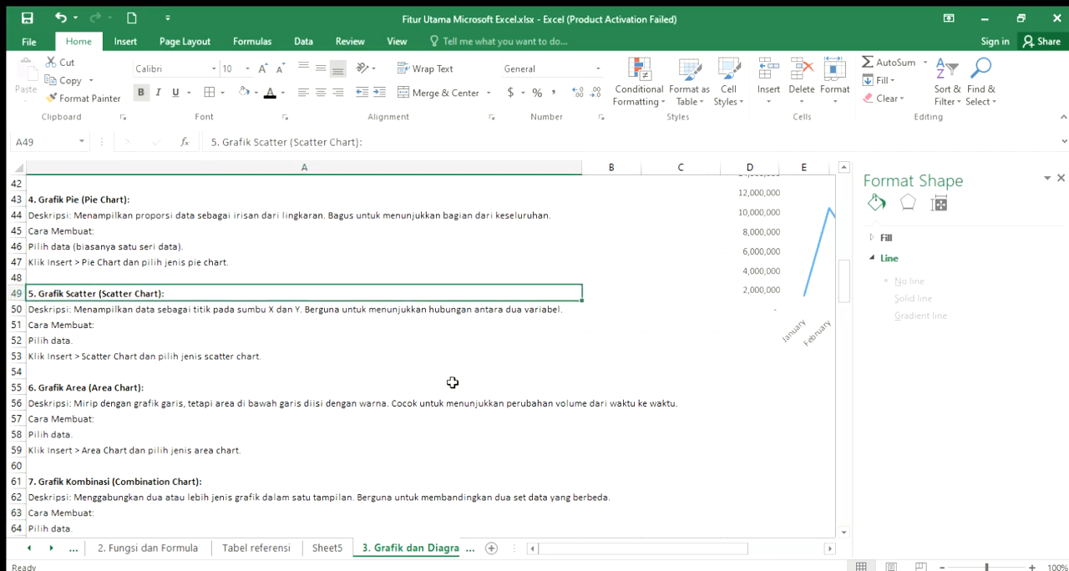
left_click(132, 313)
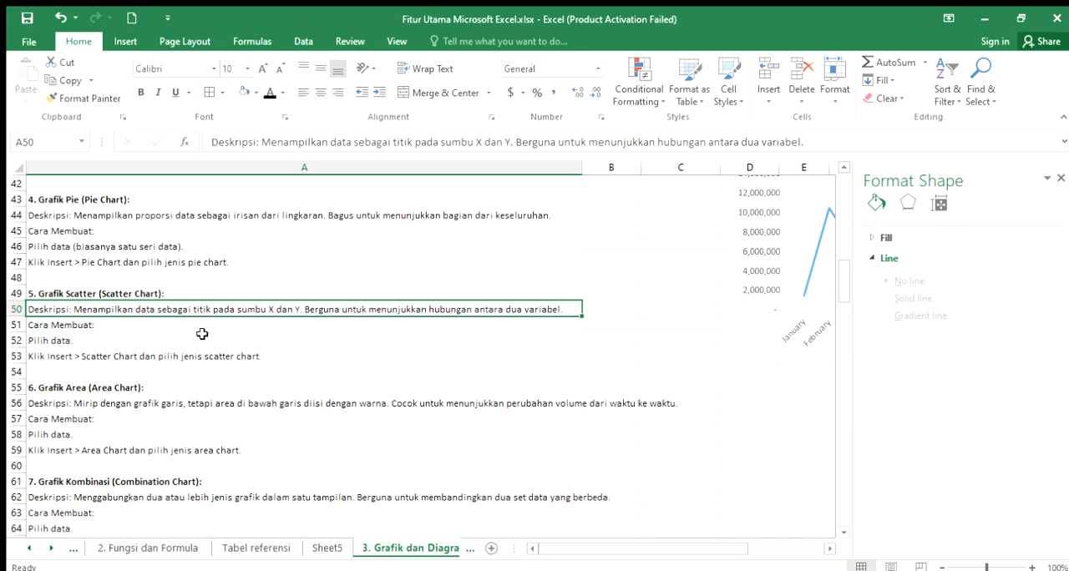
left_click(73, 325)
left_click(63, 344)
left_click(65, 355)
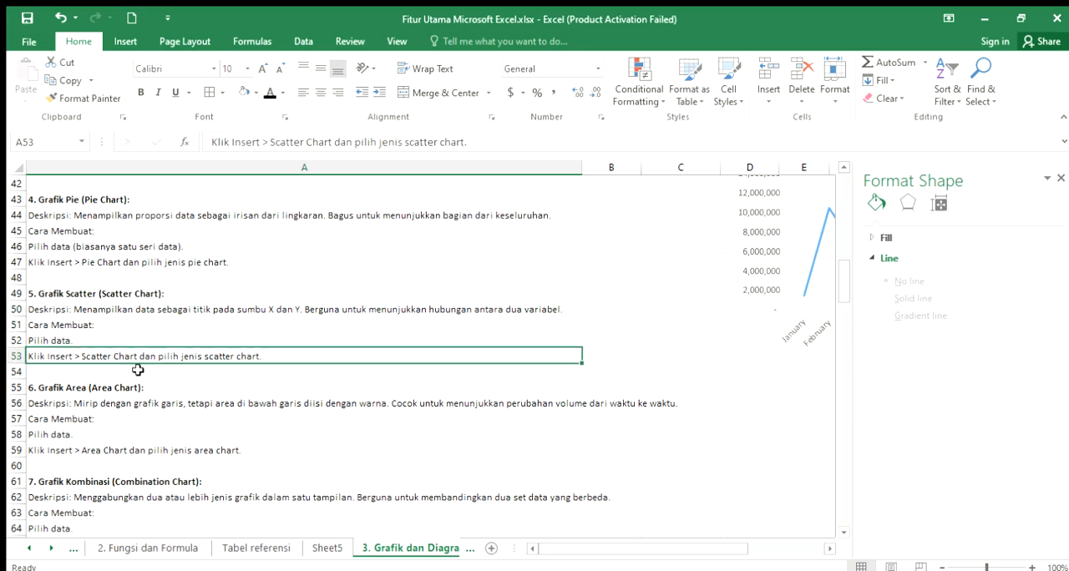
- Insert a markers-only scatter chart from the Bulan and Data Penjualan table in B25:C37
scroll(461, 395, "up", 2)
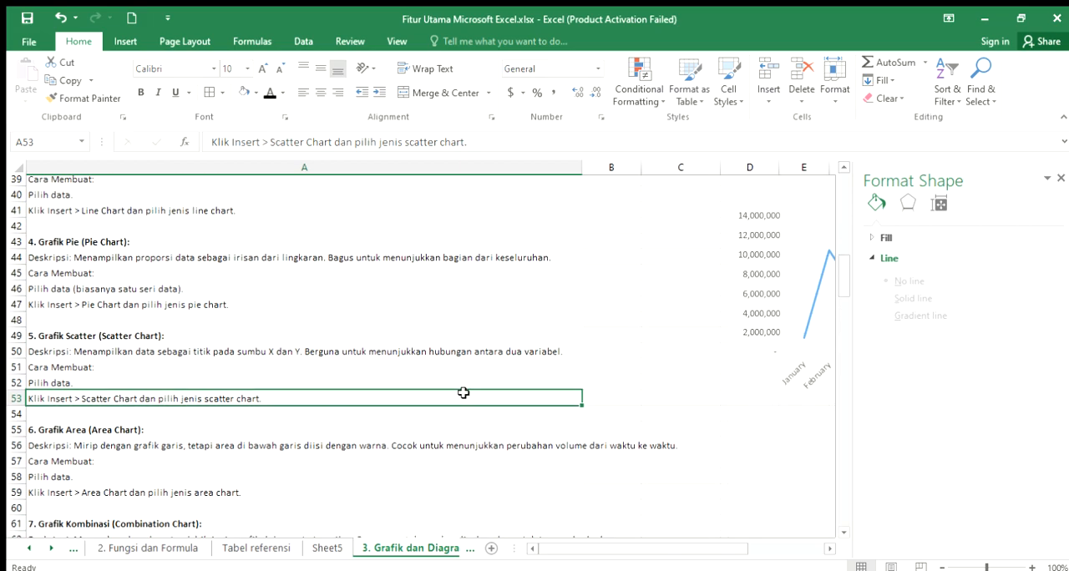
scroll(687, 389, "up", 5)
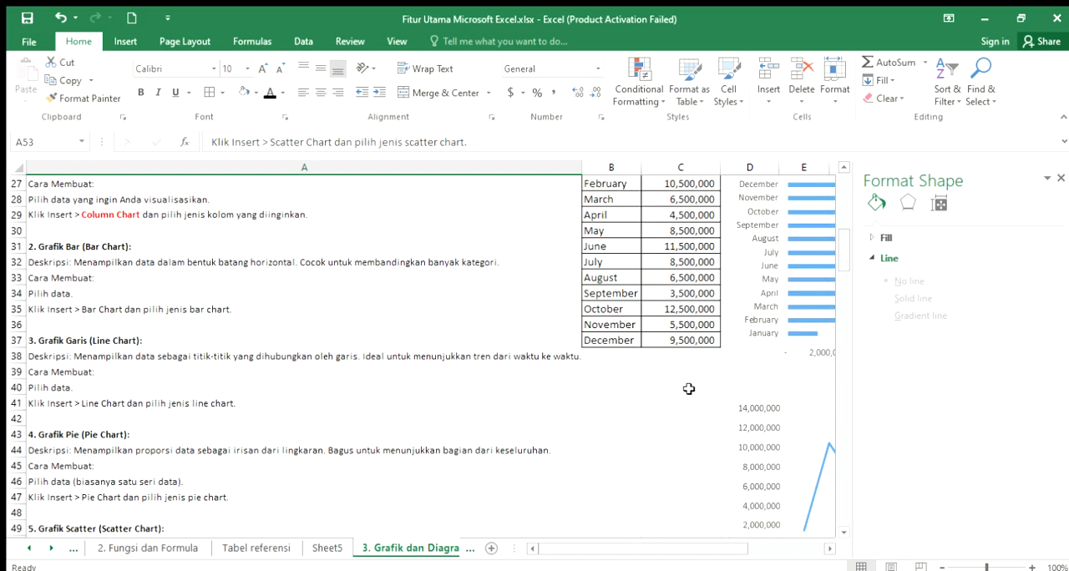
left_click_drag(605, 246, 664, 434)
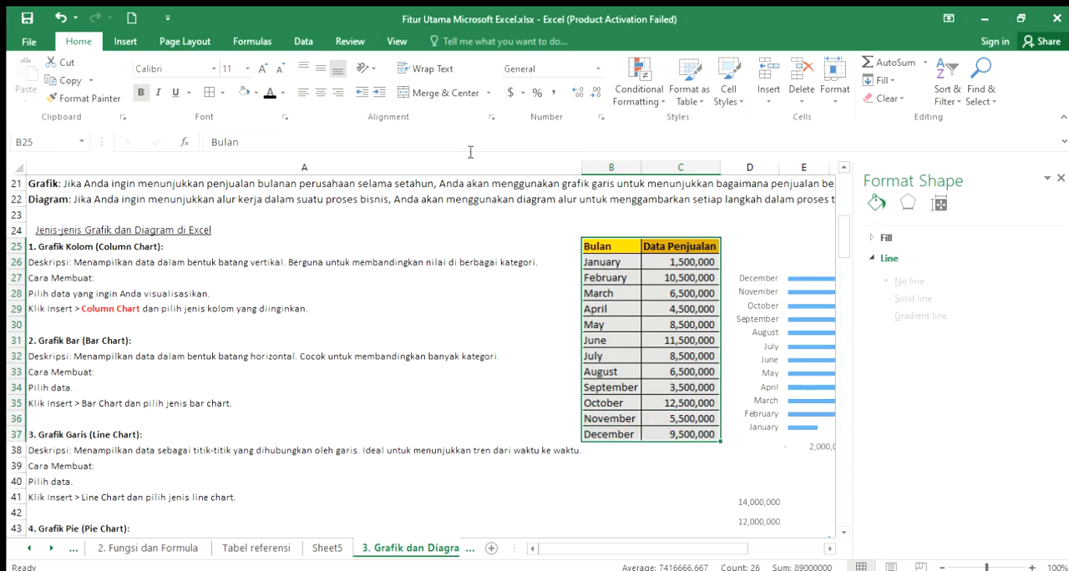
left_click(125, 41)
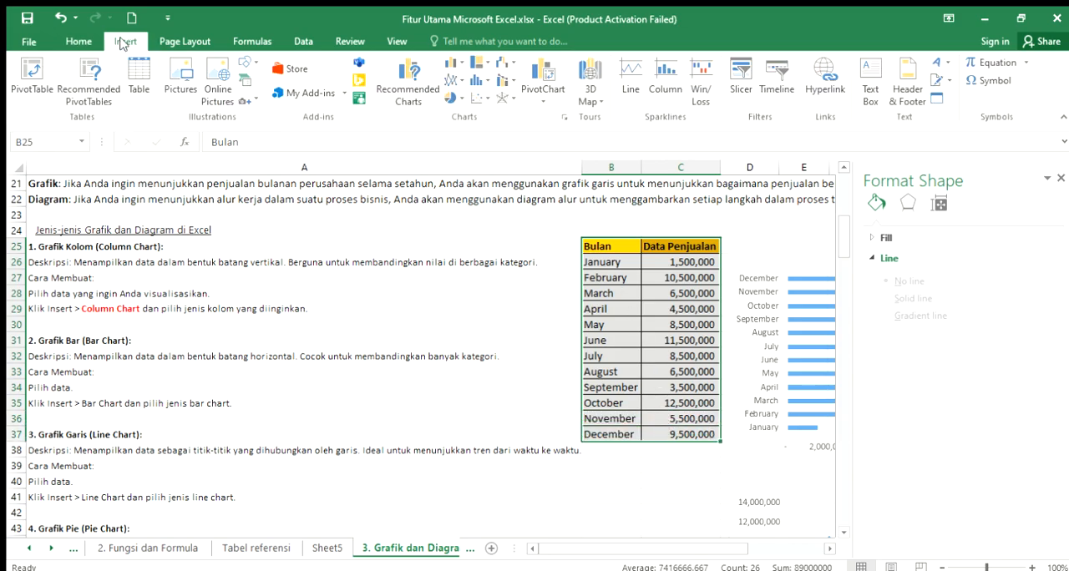
left_click(482, 104)
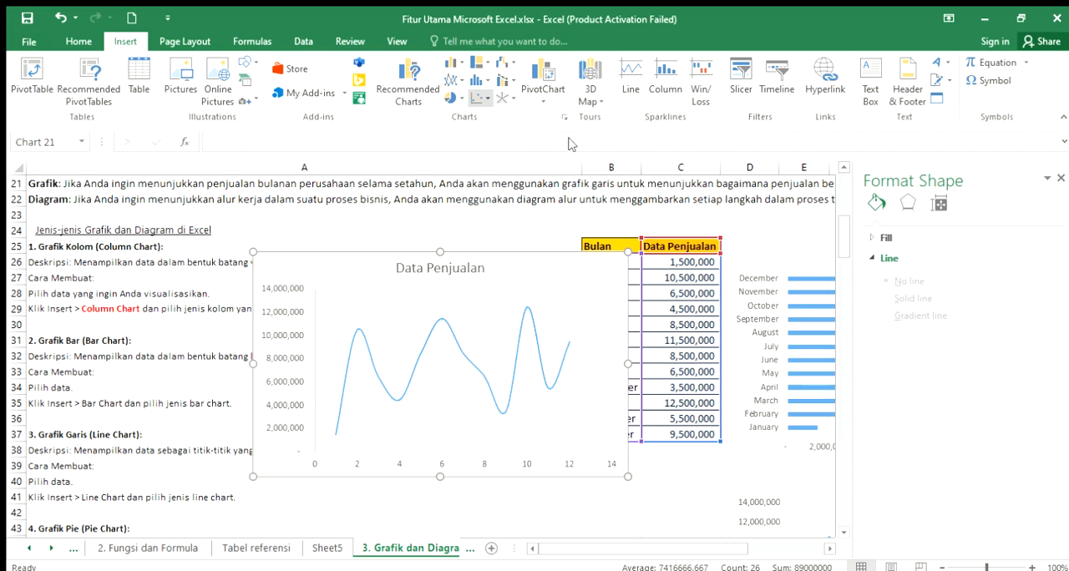
left_click(493, 150)
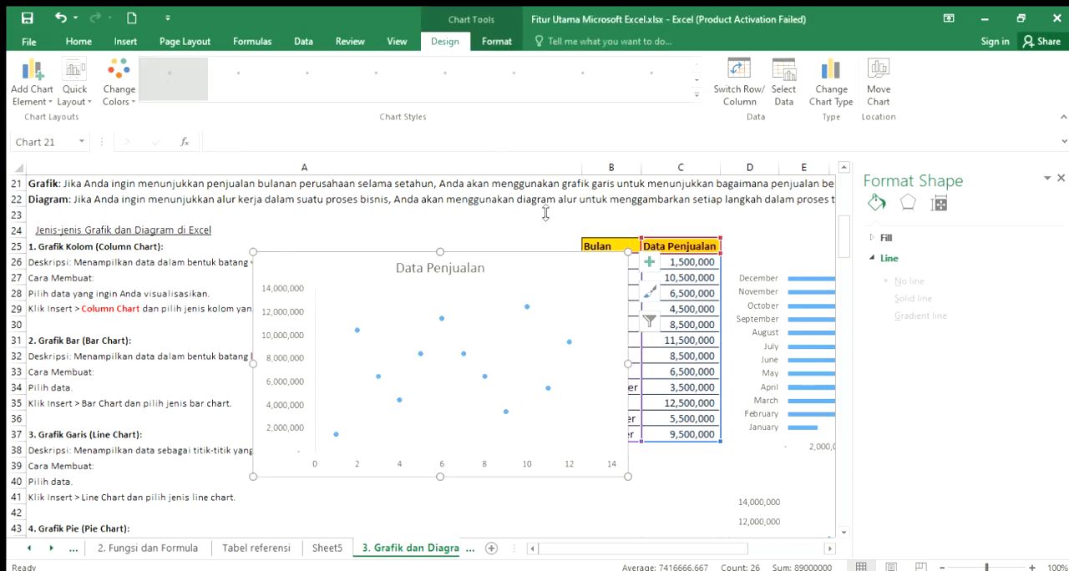
- Move the markers-only scatter chart below the 2-D pie chart, starting at column D around row 69, and deselect it
left_click_drag(549, 261, 769, 440)
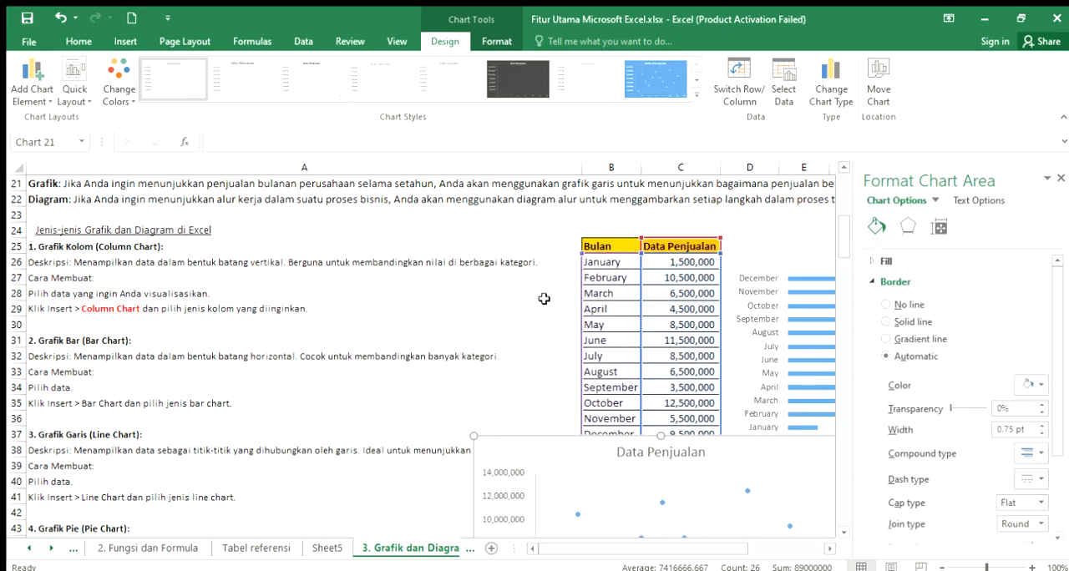
scroll(525, 272, "down", 3)
left_click_drag(800, 304, 775, 420)
scroll(686, 292, "down", 4)
left_click_drag(759, 252, 757, 386)
scroll(682, 286, "down", 3)
left_click_drag(721, 232, 723, 365)
scroll(714, 268, "down", 3)
left_click_drag(712, 235, 808, 341)
left_click_drag(580, 348, 755, 335)
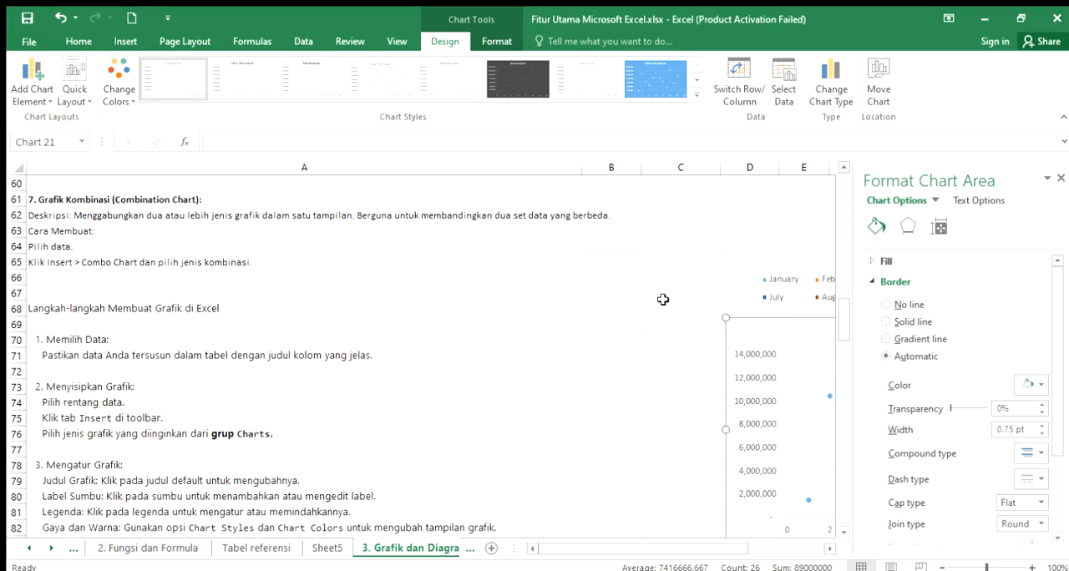
left_click(615, 284)
- Insert a scatter chart with straight lines and markers from the Bulan and Data Penjualan table in B25:C37
scroll(637, 279, "up", 10)
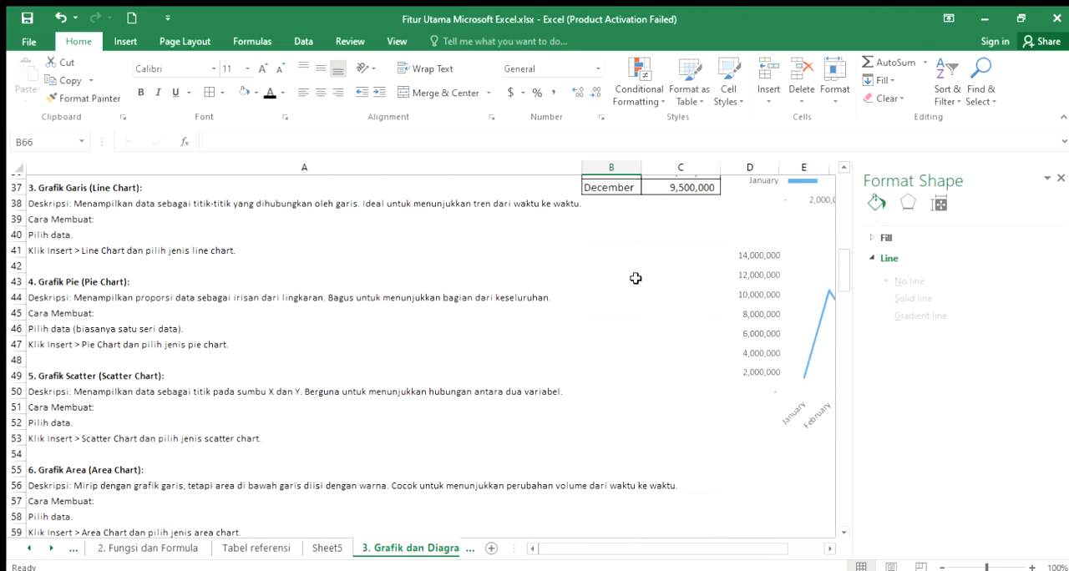
scroll(636, 278, "up", 3)
left_click_drag(615, 244, 683, 435)
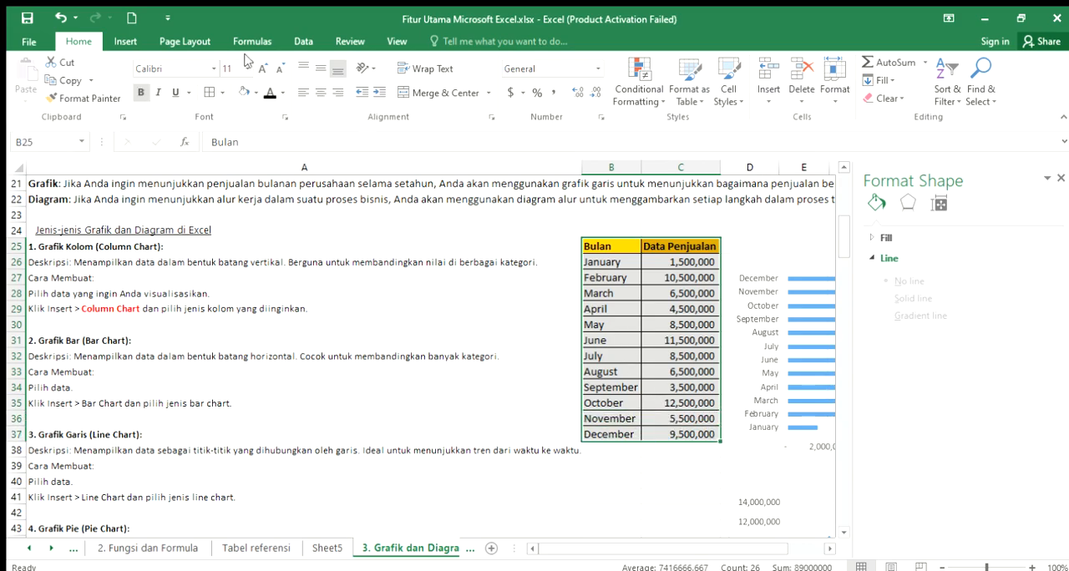
left_click(124, 44)
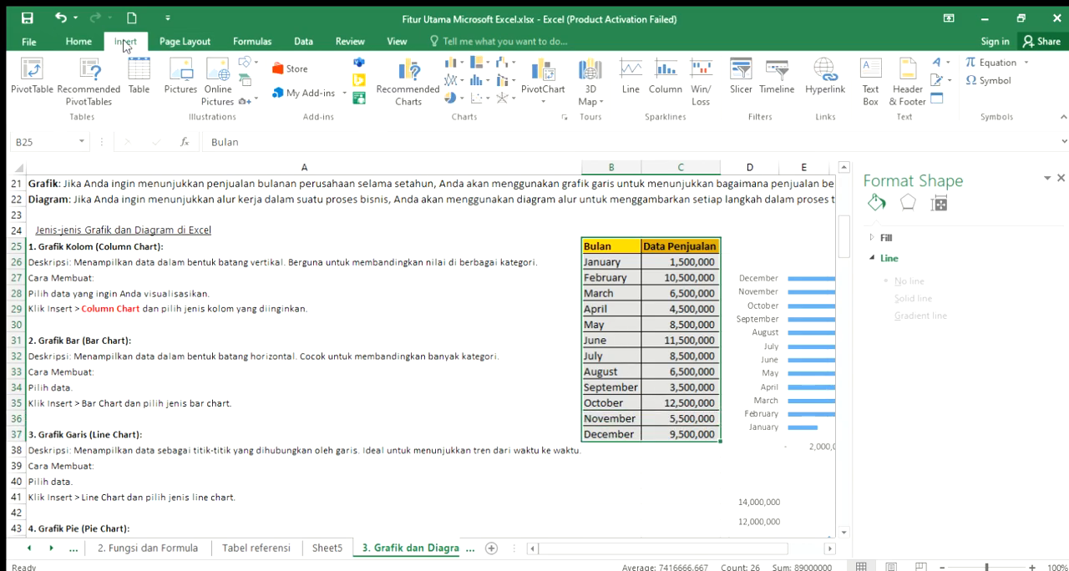
left_click(482, 102)
left_click(489, 187)
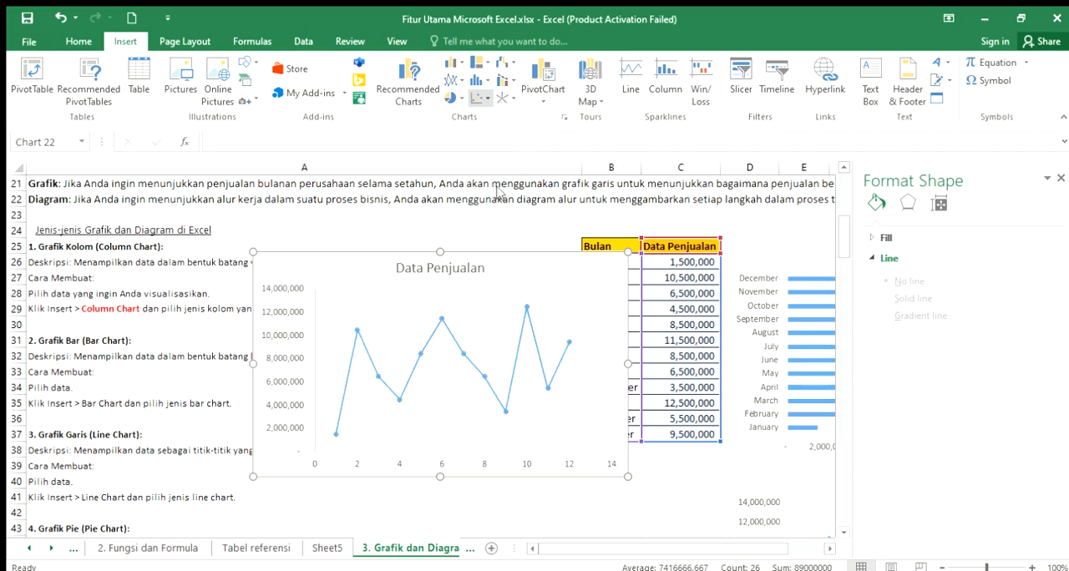
left_click(596, 291)
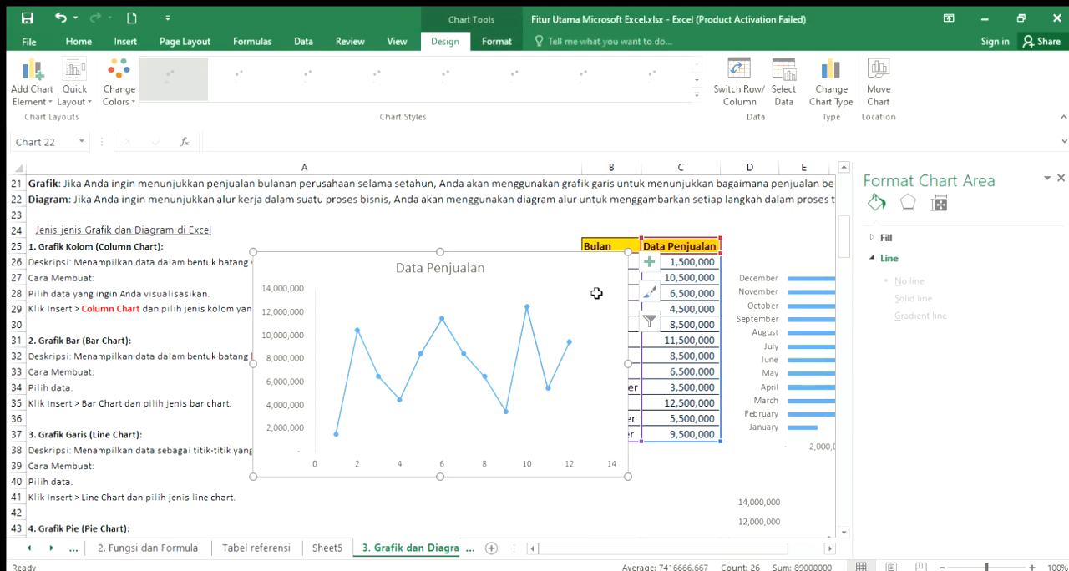
- Move the scatter chart with straight lines and markers beside the markers-only scatter chart, undoing the accidental data range change, and deselect it
left_click_drag(588, 269, 645, 438)
scroll(649, 349, "down", 4)
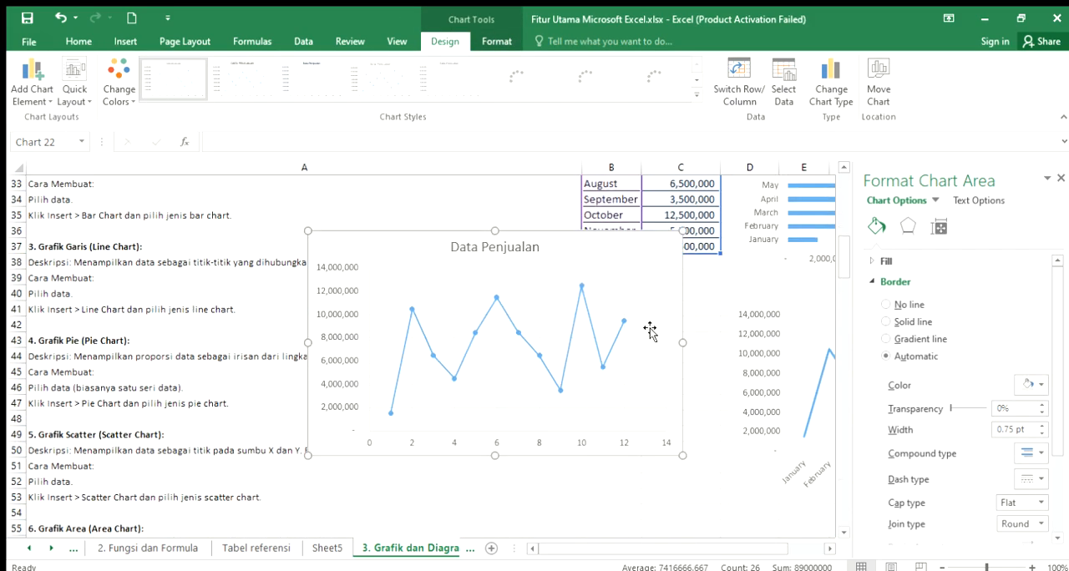
left_click_drag(699, 253, 658, 417)
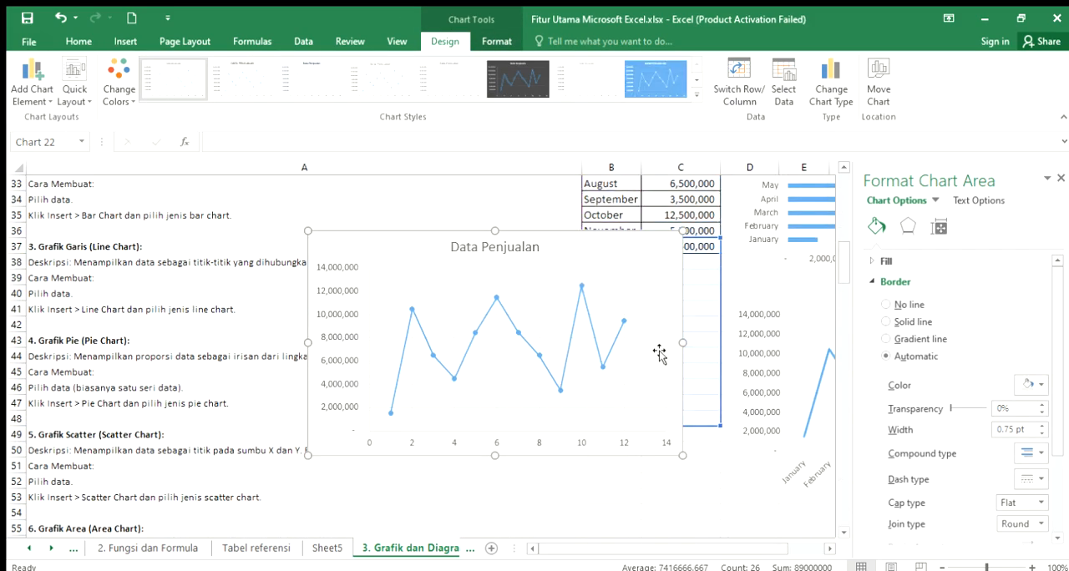
left_click(61, 17)
left_click_drag(389, 241, 475, 391)
scroll(500, 318, "down", 3)
left_click_drag(529, 310, 535, 392)
scroll(535, 393, "down", 4)
left_click_drag(509, 210, 541, 385)
scroll(541, 384, "down", 2)
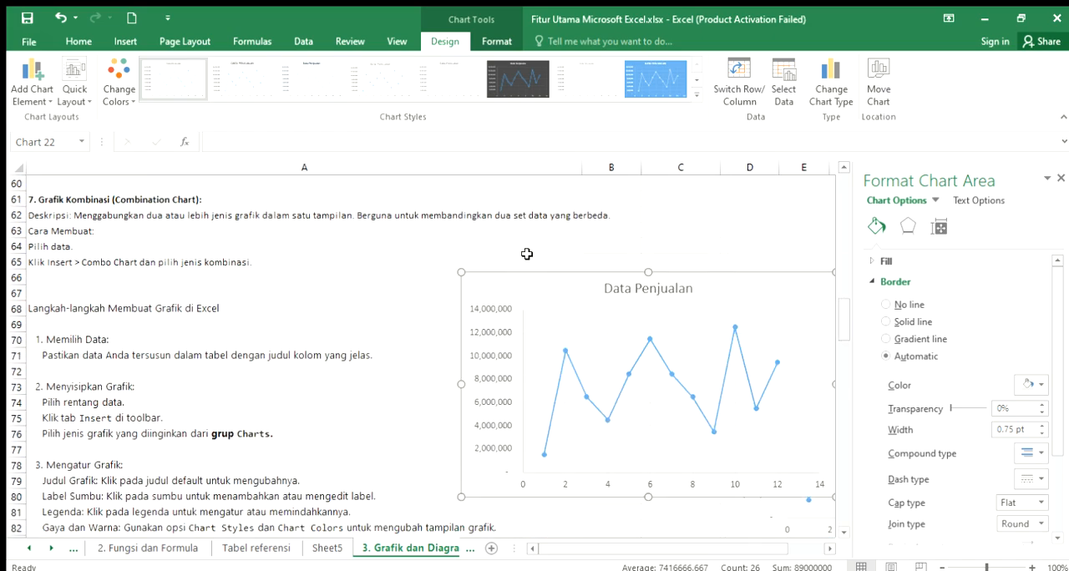
left_click_drag(510, 290, 546, 353)
scroll(547, 353, "down", 1)
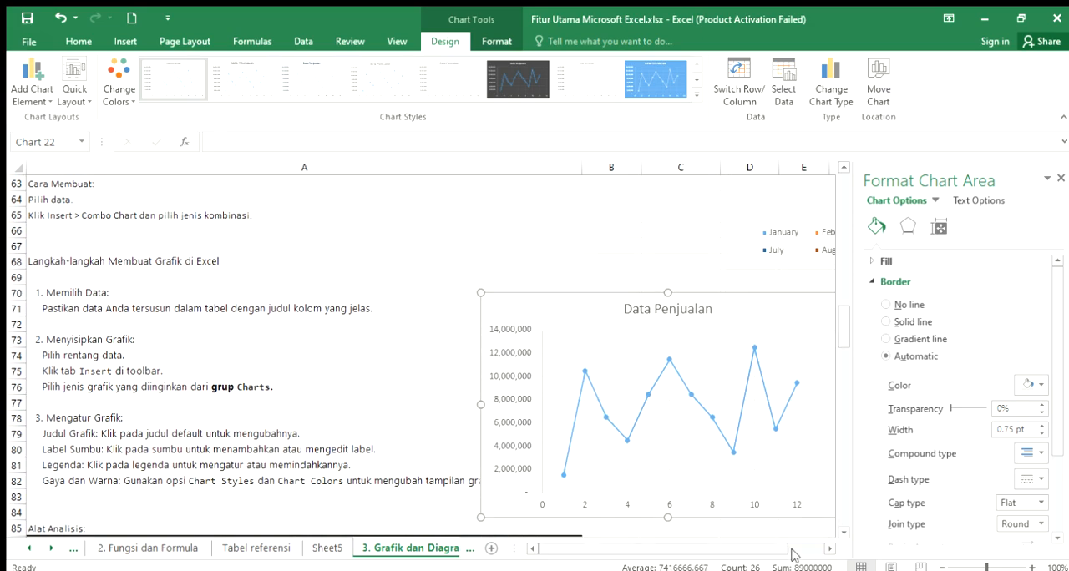
left_click_drag(760, 556, 812, 553)
left_click_drag(162, 306, 797, 289)
left_click_drag(676, 556, 604, 552)
left_click(576, 402)
- Return to the notes in column A and read the Grafik Area (Area Chart) description and creation instructions in A55:A59
scroll(577, 402, "up", 6)
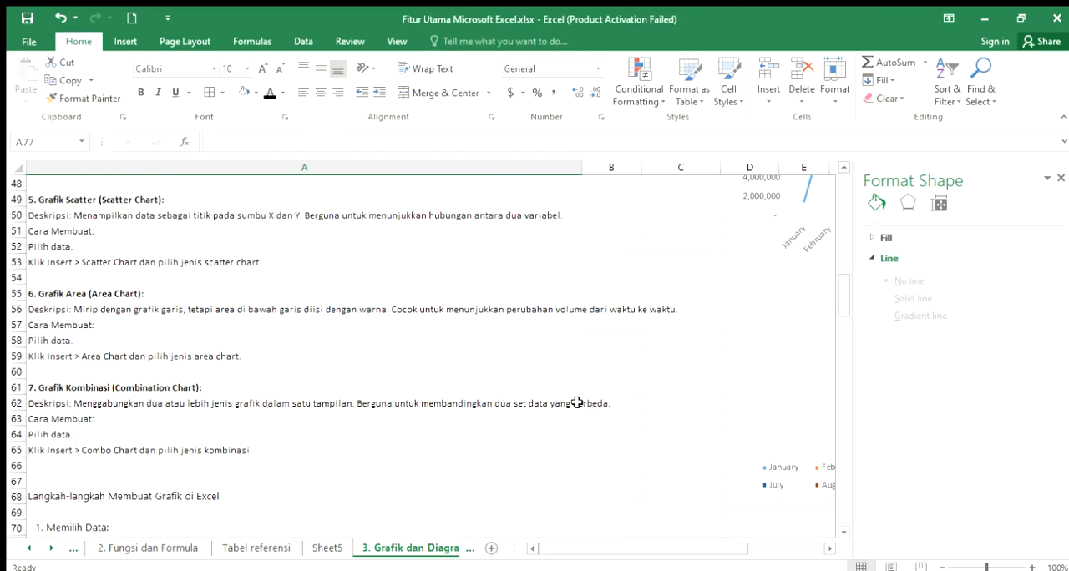
scroll(576, 402, "up", 3)
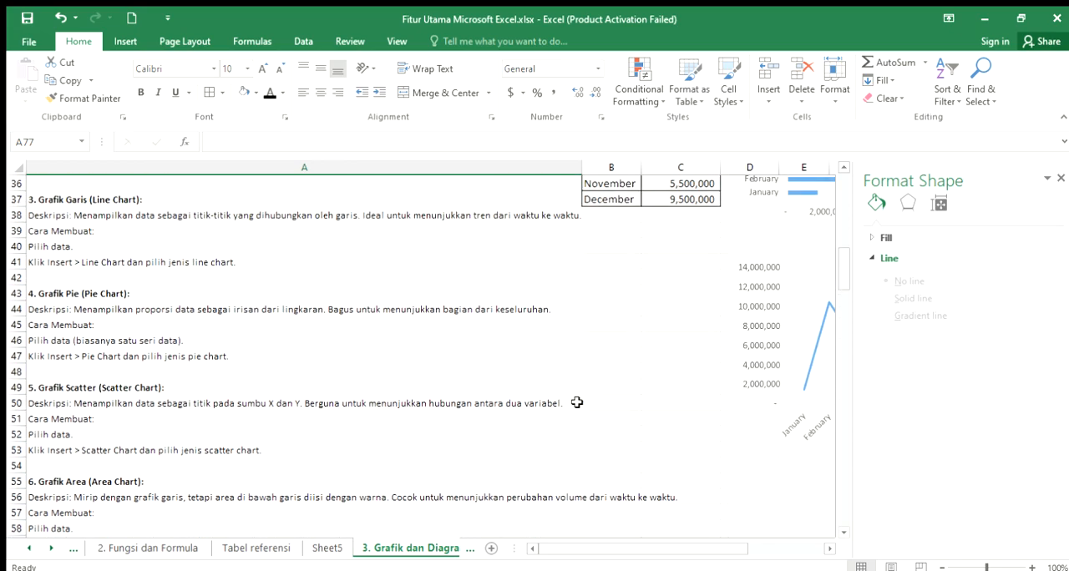
scroll(577, 402, "down", 3)
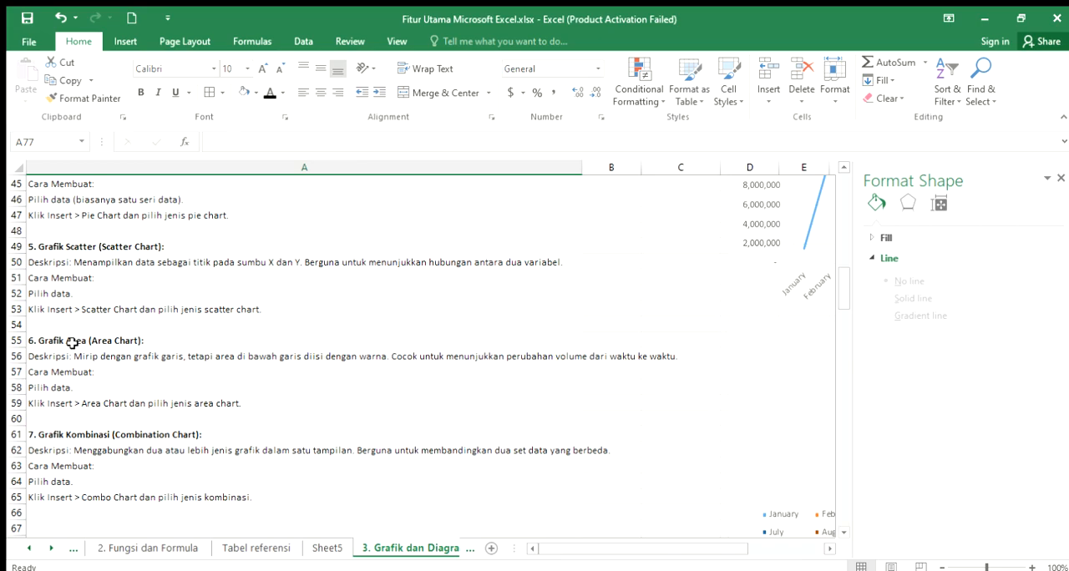
left_click(72, 343)
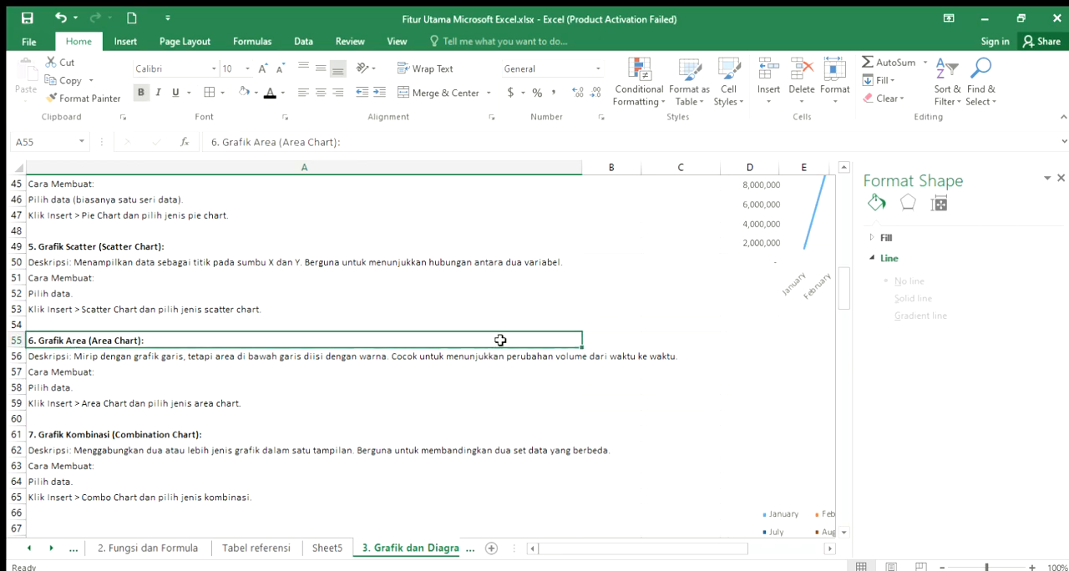
left_click(205, 360)
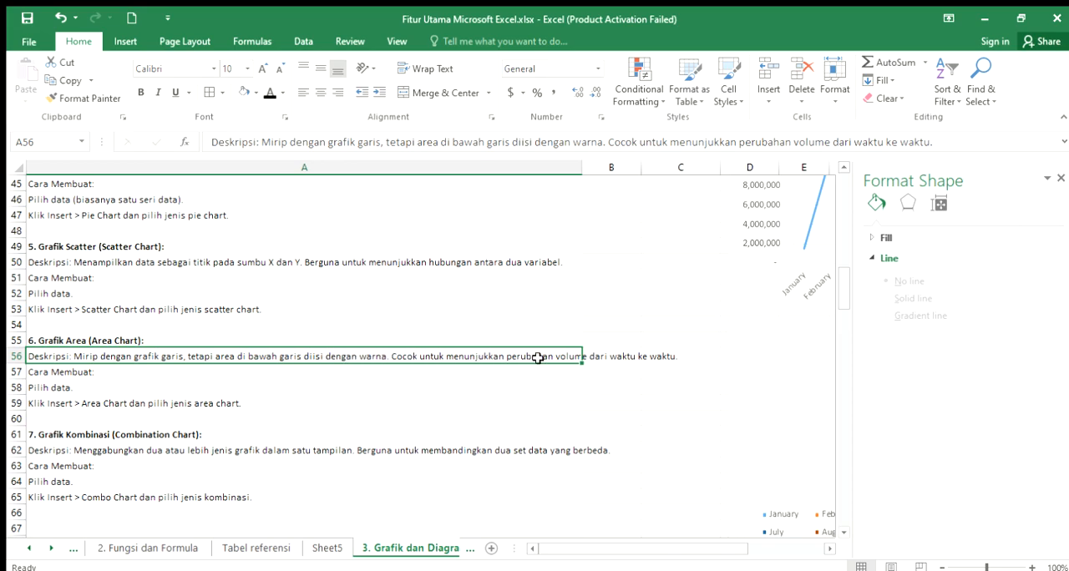
left_click(575, 382)
left_click(577, 354)
left_click(60, 370)
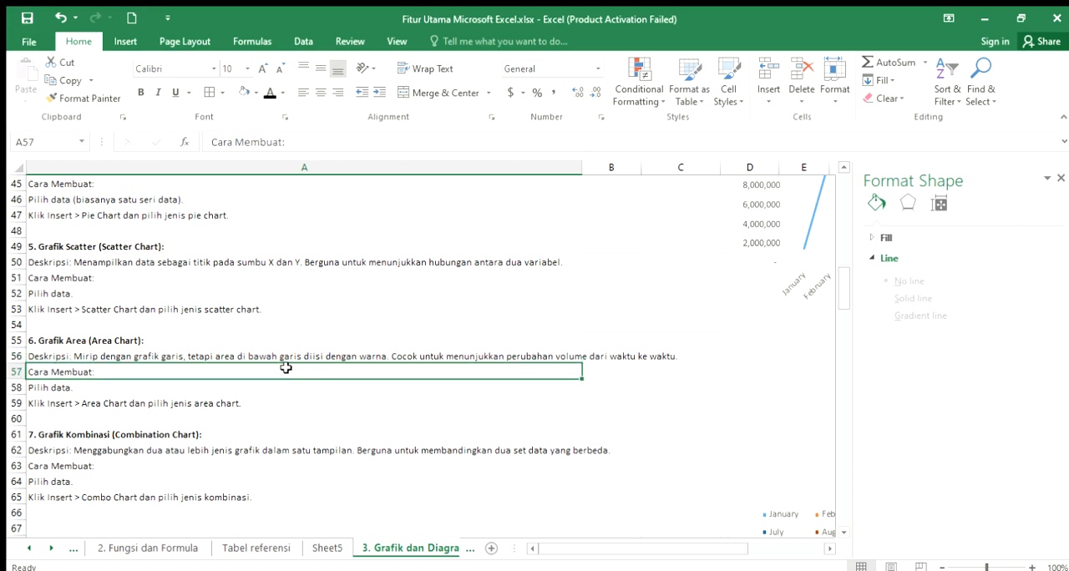
left_click(64, 388)
left_click(58, 407)
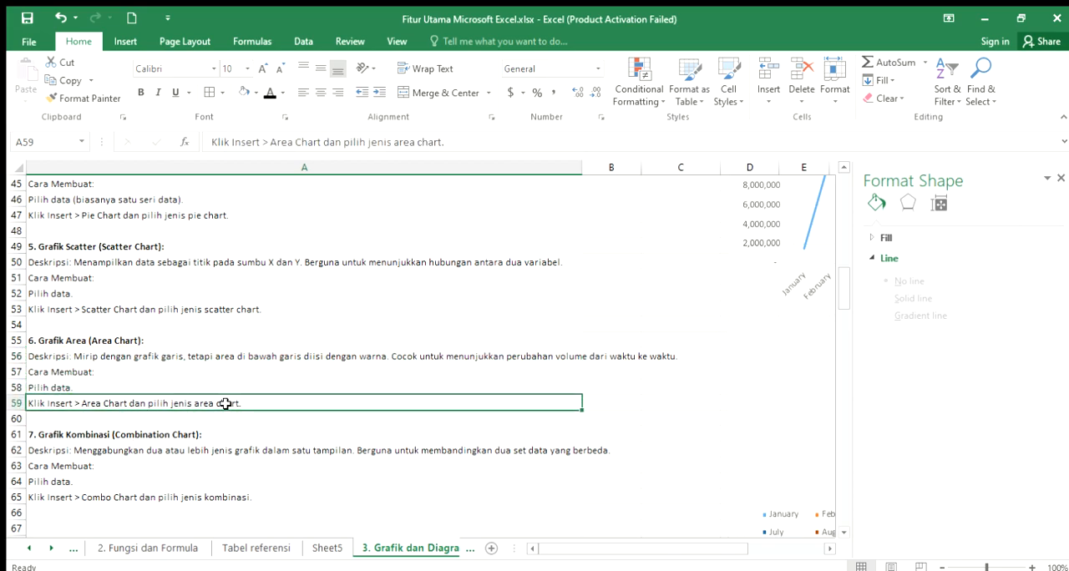
left_click(127, 41)
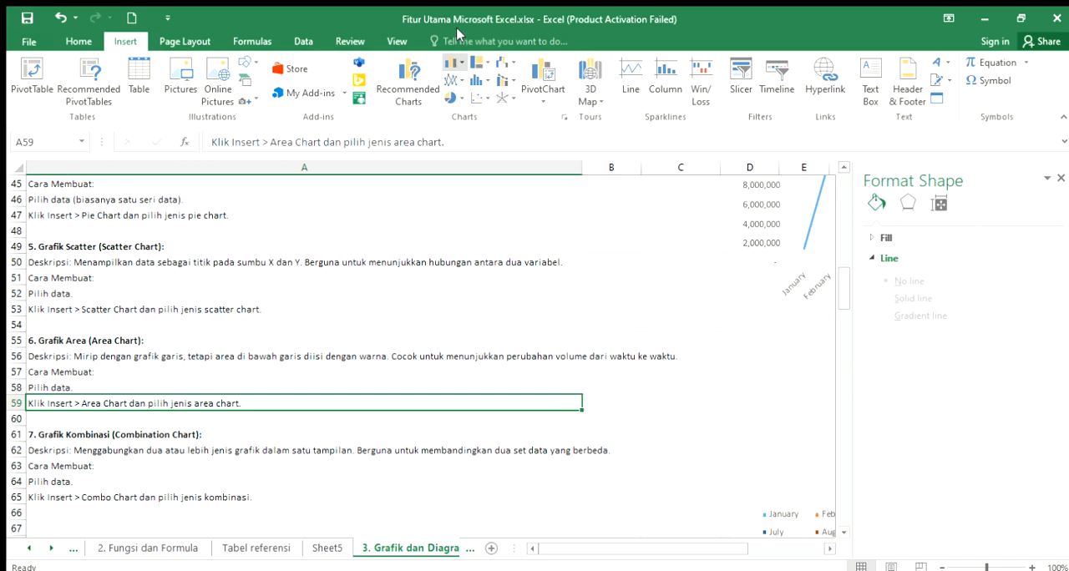
left_click(457, 77)
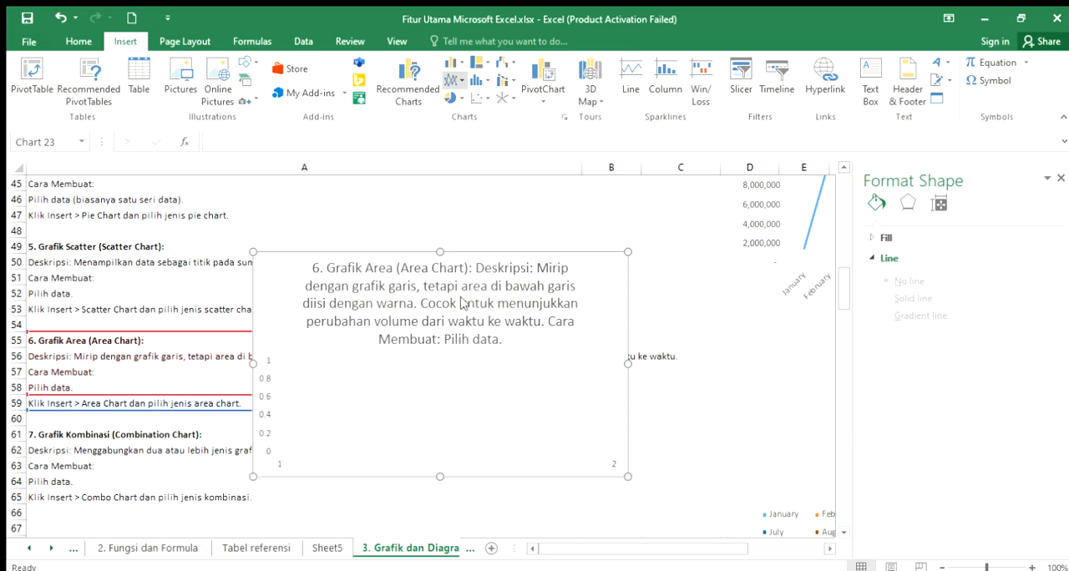
key("Delete")
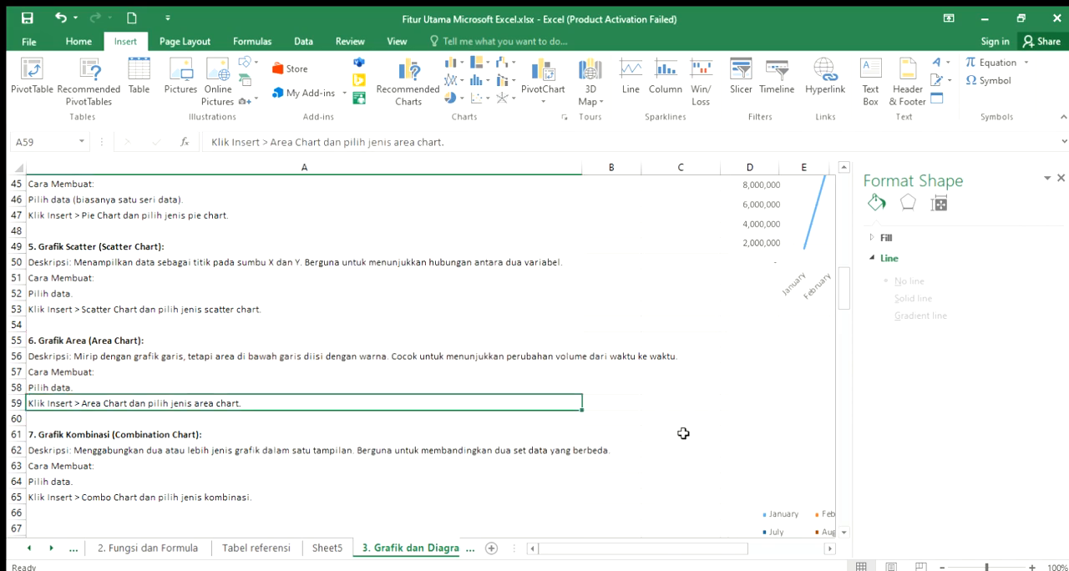
- Insert a 2-D area chart from the Bulan and Data Penjualan table in B25:C37
scroll(685, 422, "up", 4)
scroll(685, 422, "up", 3)
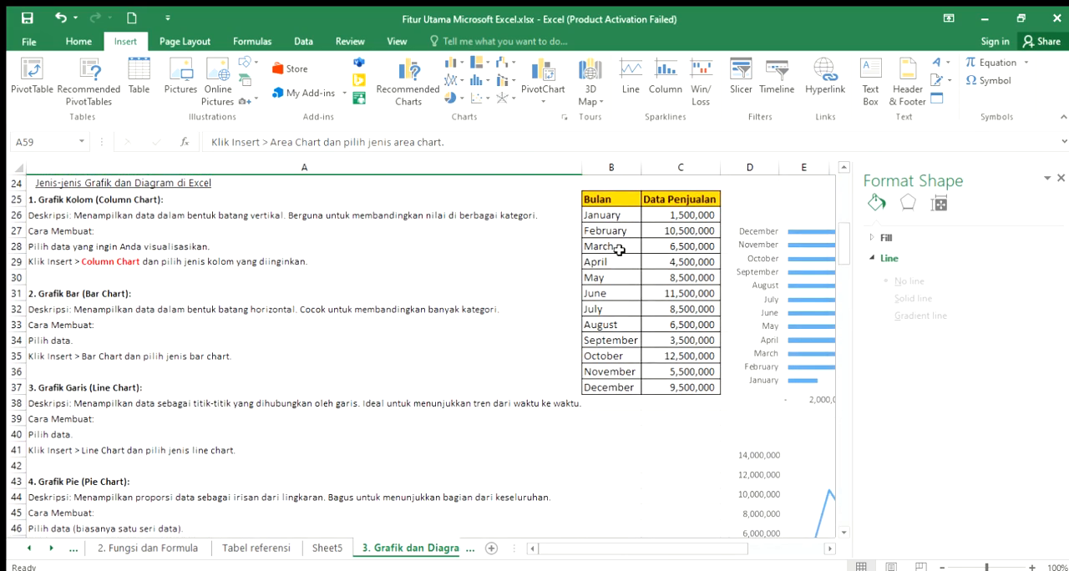
left_click_drag(605, 209, 678, 386)
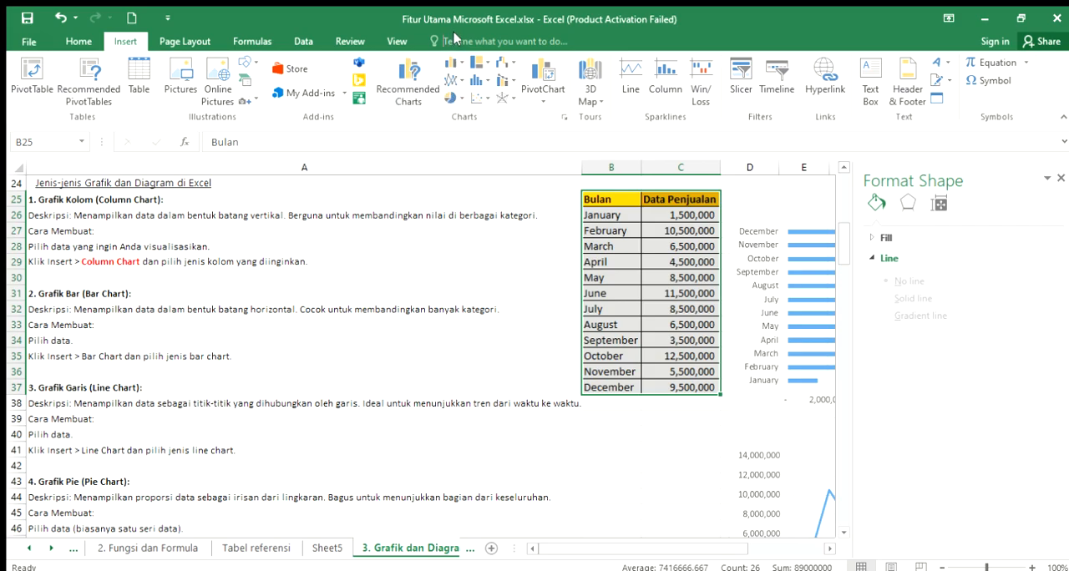
left_click(455, 83)
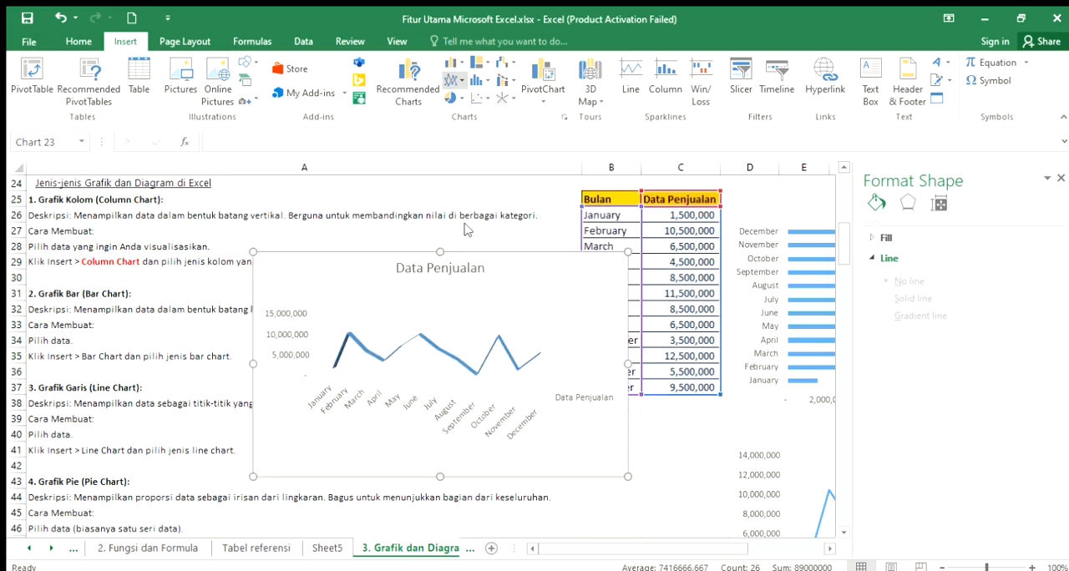
key("ctrl+z")
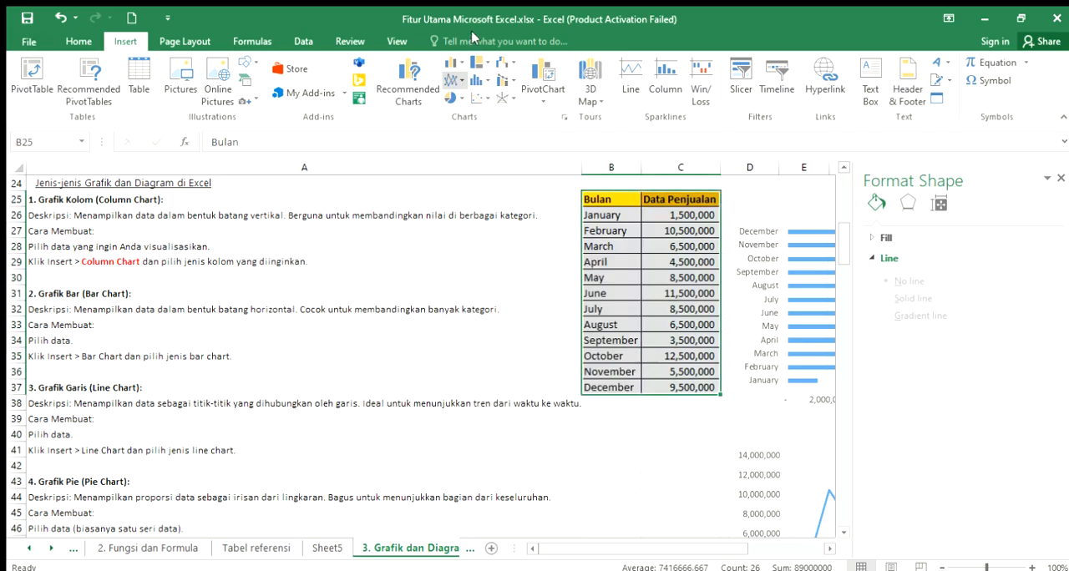
left_click(455, 82)
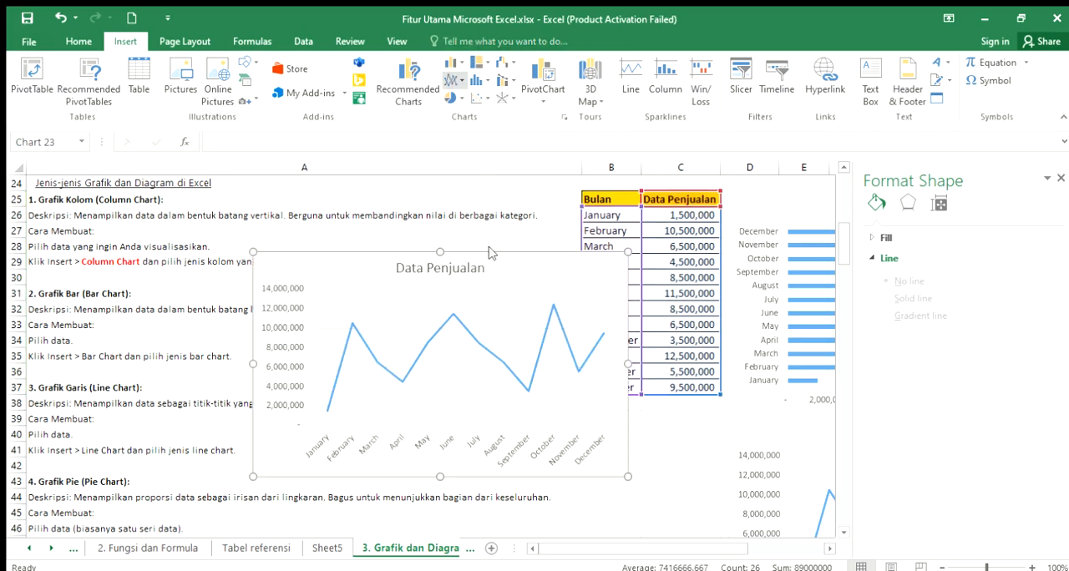
left_click(466, 295)
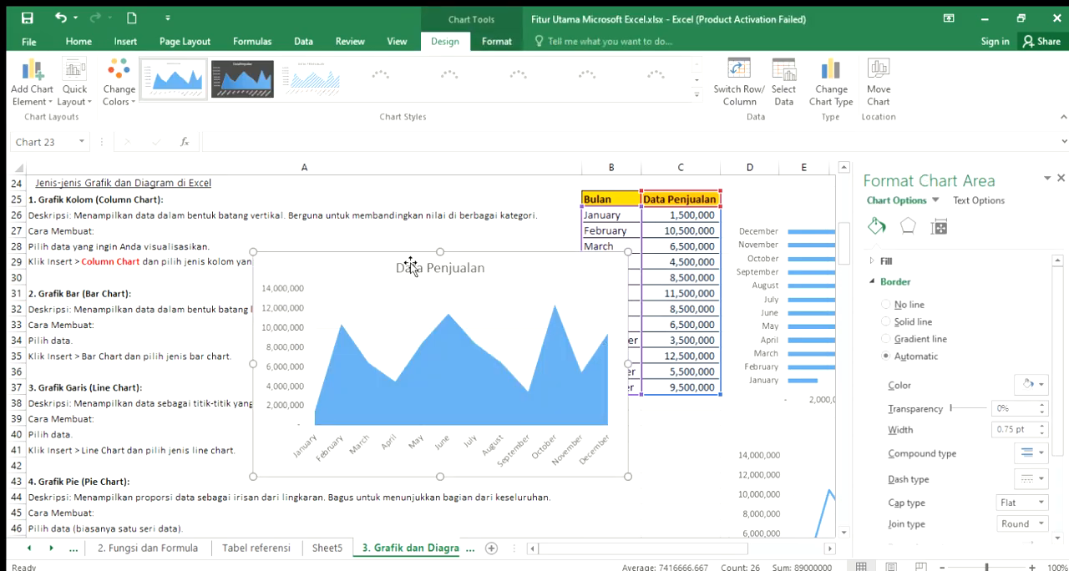
- Move the 2-D area chart below the markers-only scatter chart, starting at column D around row 84, and deselect it
left_click_drag(339, 253, 546, 470)
scroll(558, 284, "down", 5)
left_click_drag(556, 244, 577, 331)
scroll(575, 326, "down", 4)
left_click_drag(539, 231, 587, 411)
scroll(588, 351, "down", 4)
left_click_drag(588, 322, 790, 331)
left_click(611, 282)
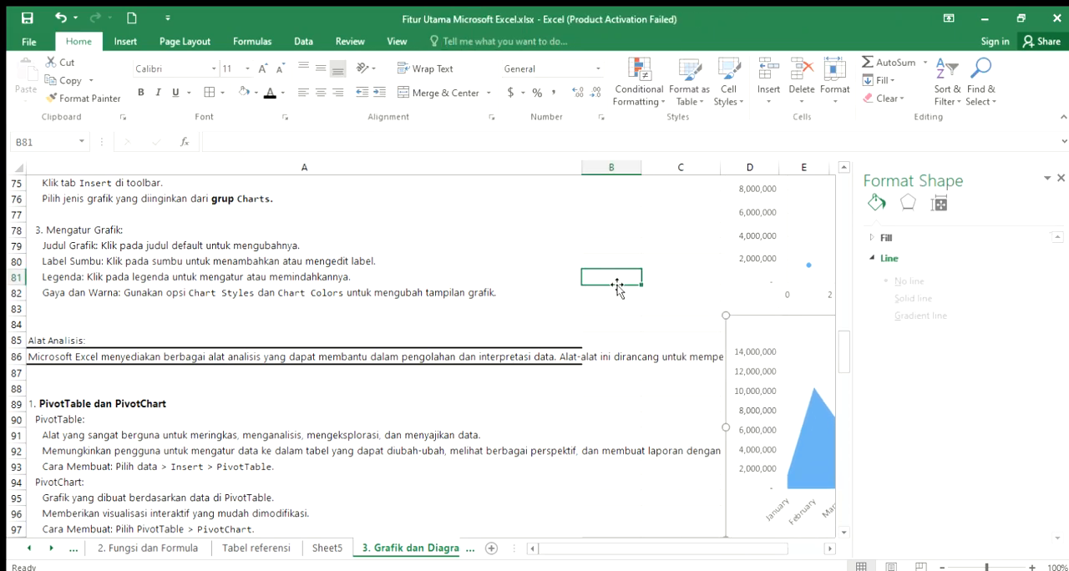
- Insert a 3-D area chart from the Bulan and Data Penjualan table in B25:C37
scroll(616, 283, "up", 6)
scroll(616, 282, "up", 5)
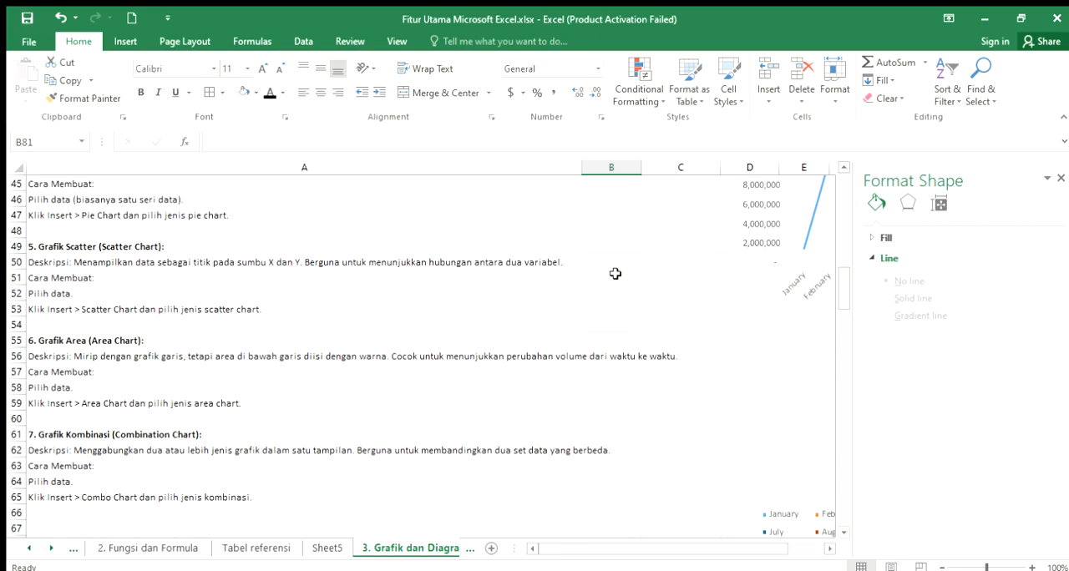
scroll(616, 274, "up", 2)
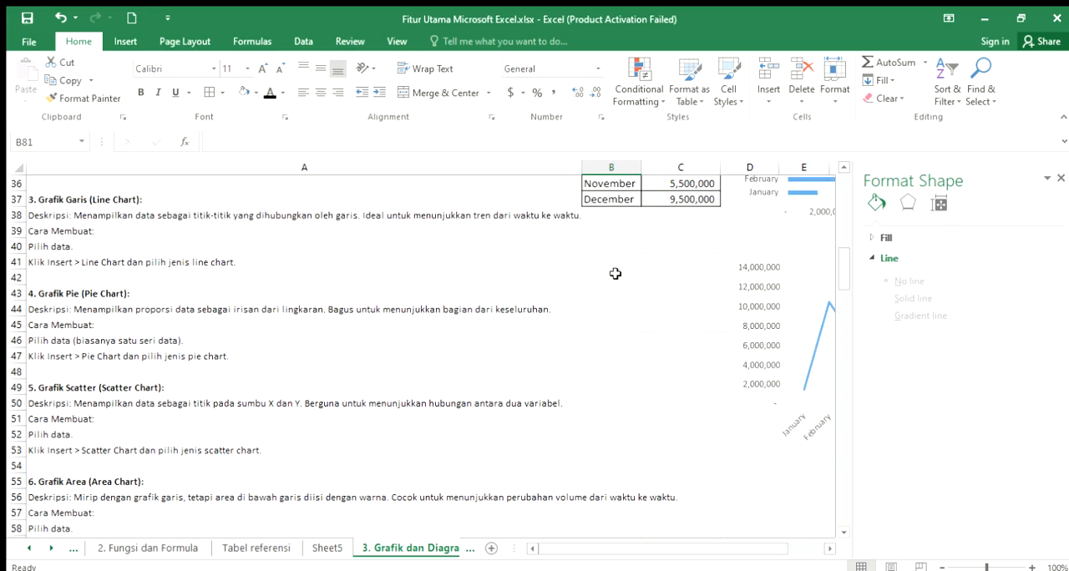
scroll(615, 274, "up", 4)
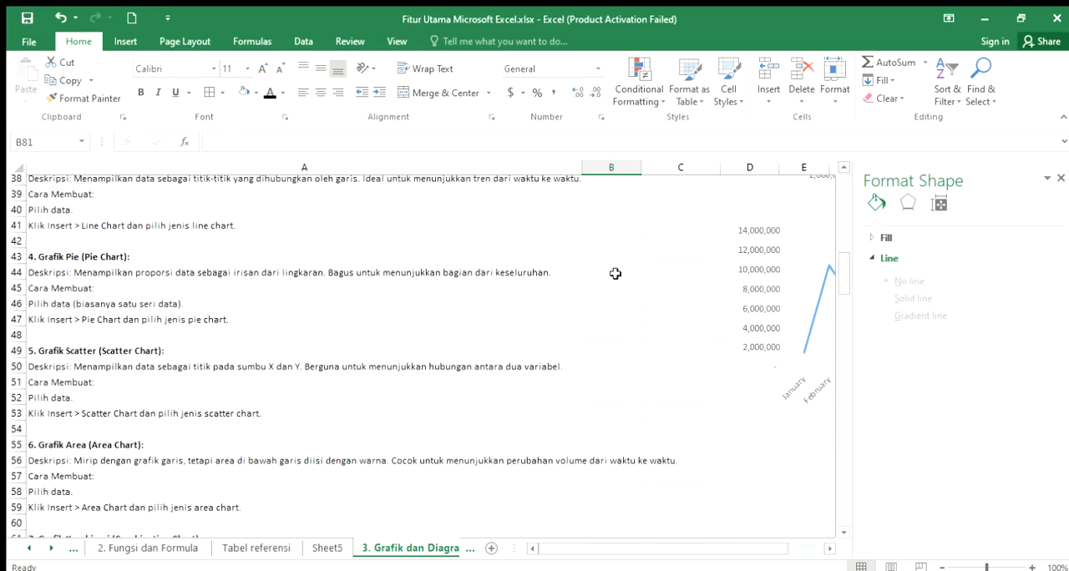
left_click_drag(615, 199, 658, 389)
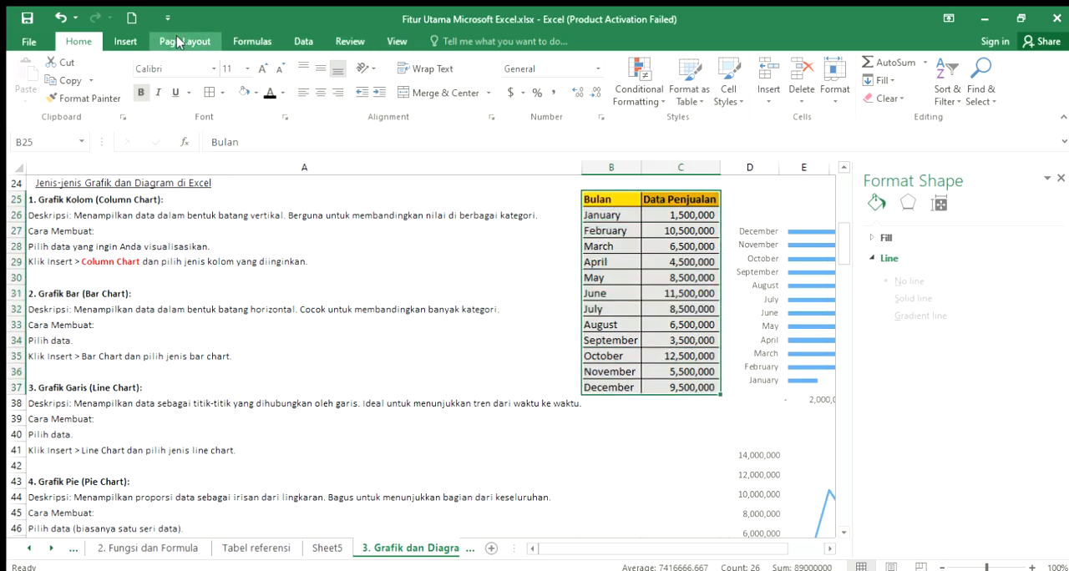
left_click(125, 42)
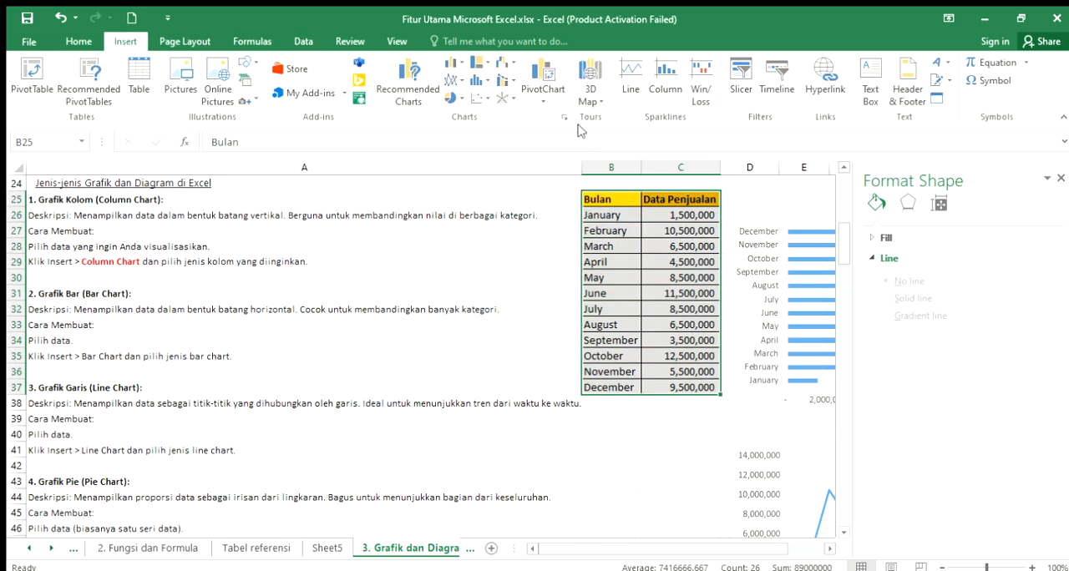
left_click(452, 81)
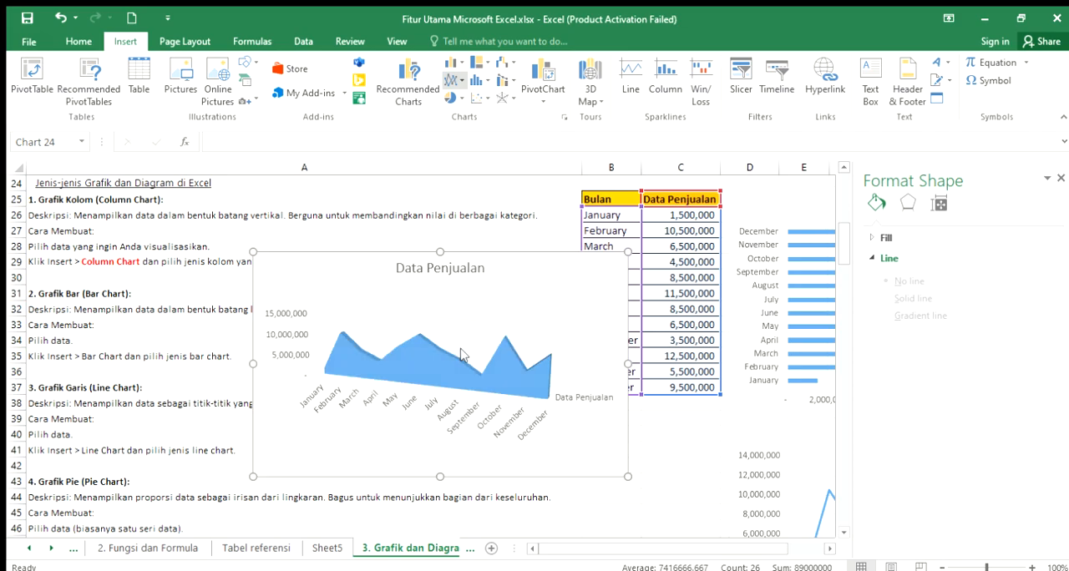
- Move the 3-D area chart beside the 2-D area chart, around columns L to P near row 84, undoing the accidental plot area move
left_click_drag(604, 272, 727, 403)
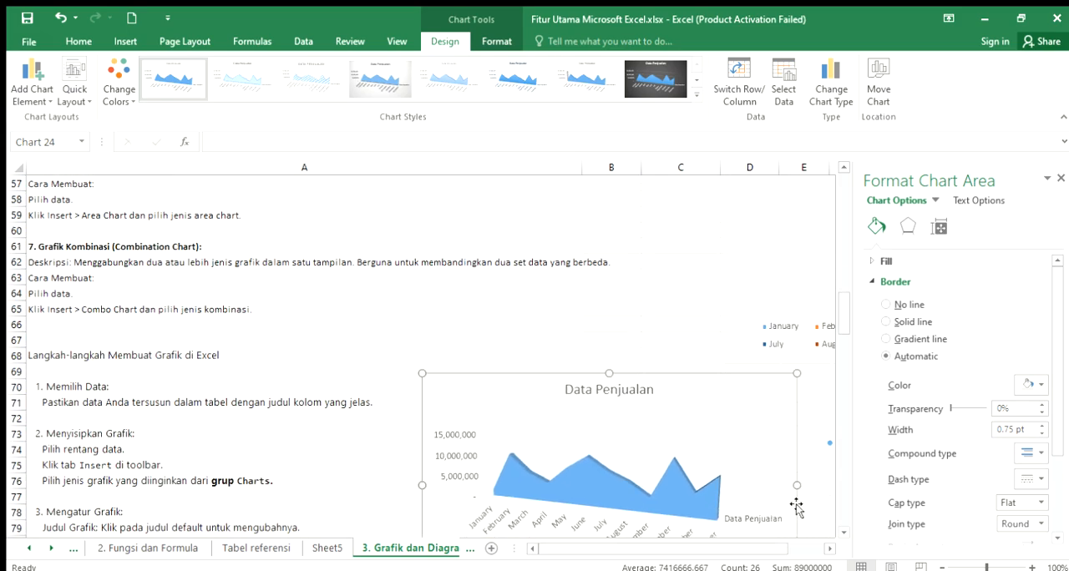
left_click(827, 545)
left_click(827, 546)
left_click_drag(96, 392, 184, 325)
left_click_drag(202, 277, 619, 380)
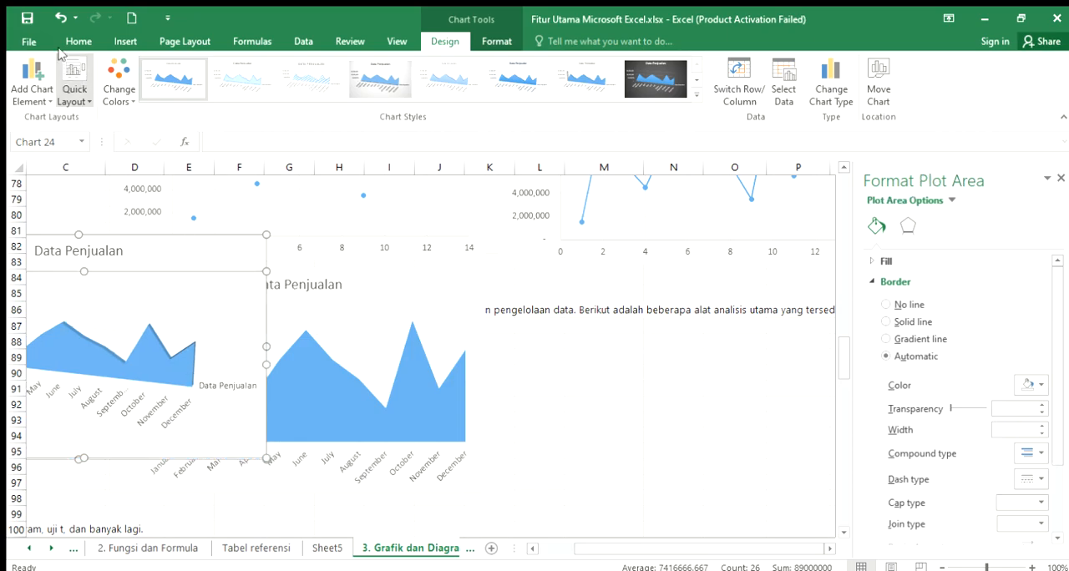
left_click(60, 17)
left_click_drag(186, 251, 790, 283)
left_click_drag(614, 548, 525, 546)
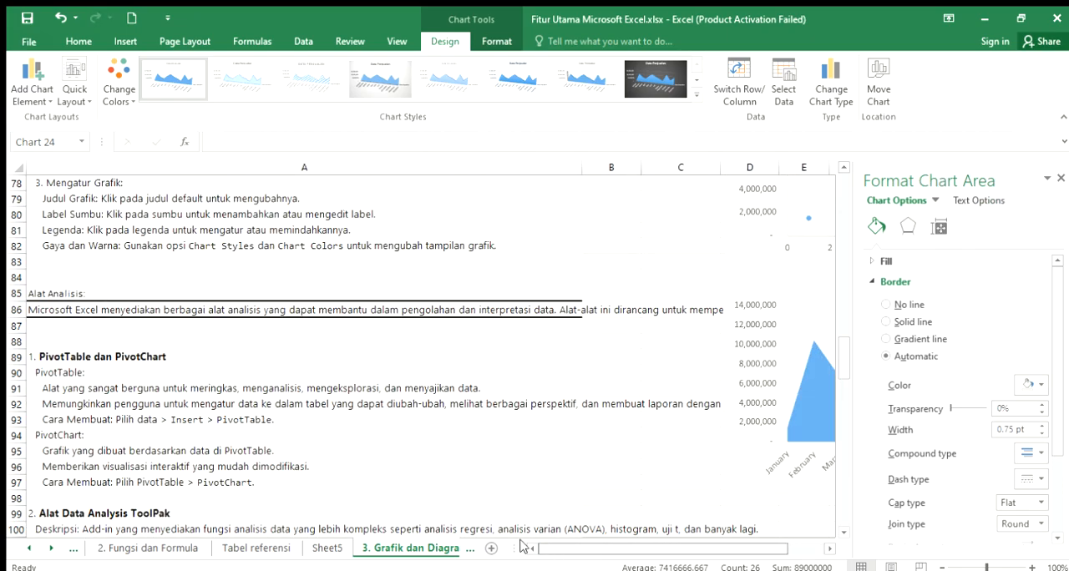
- Return to the notes in column A and read the Grafik Kombinasi (Combination Chart) description and creation instructions in A61:A65
left_click(385, 263)
scroll(382, 267, "up", 7)
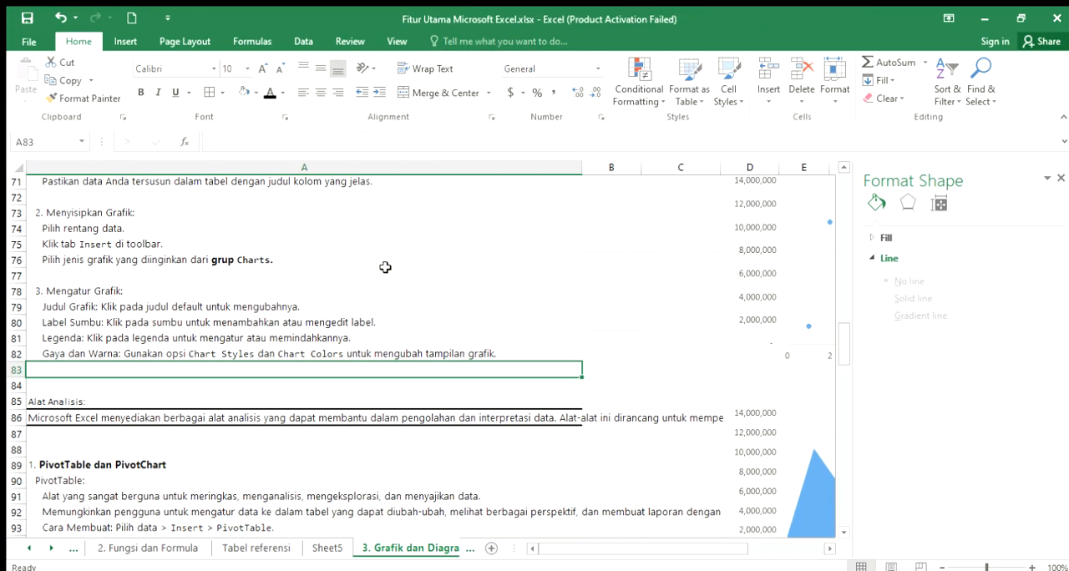
scroll(490, 276, "up", 3)
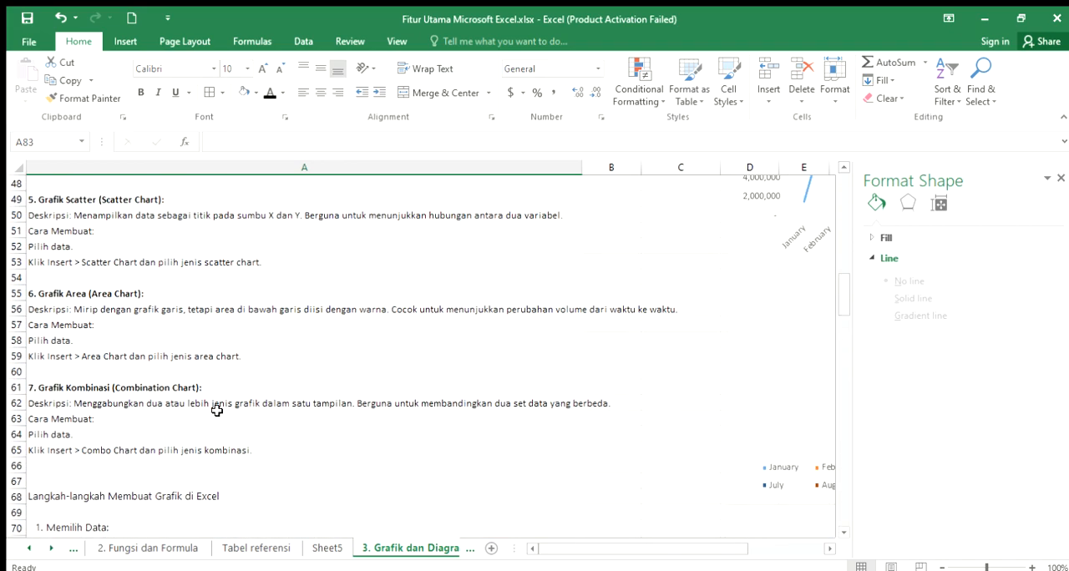
left_click(139, 393)
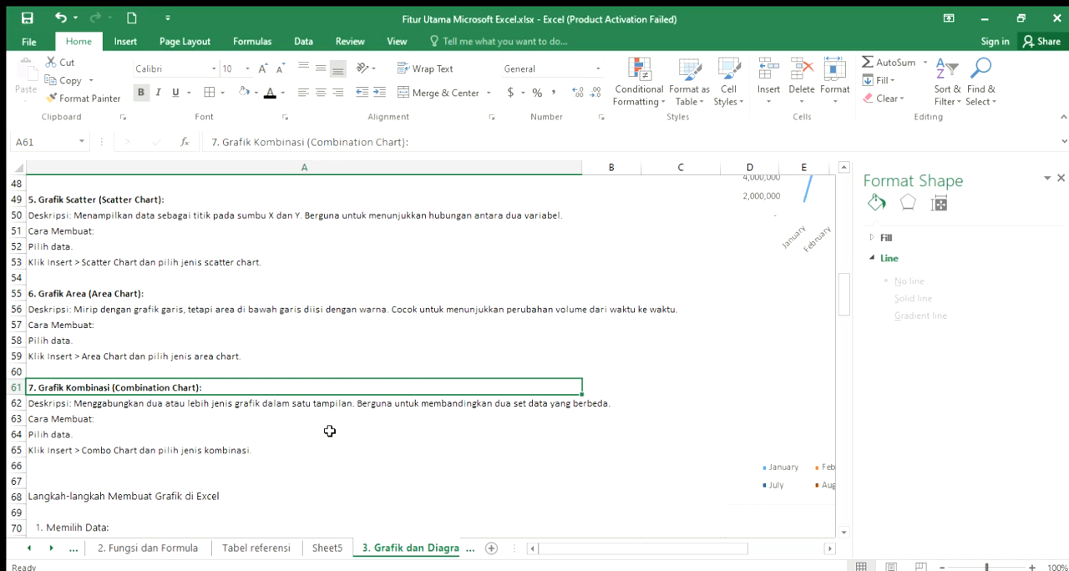
scroll(492, 415, "up", 1)
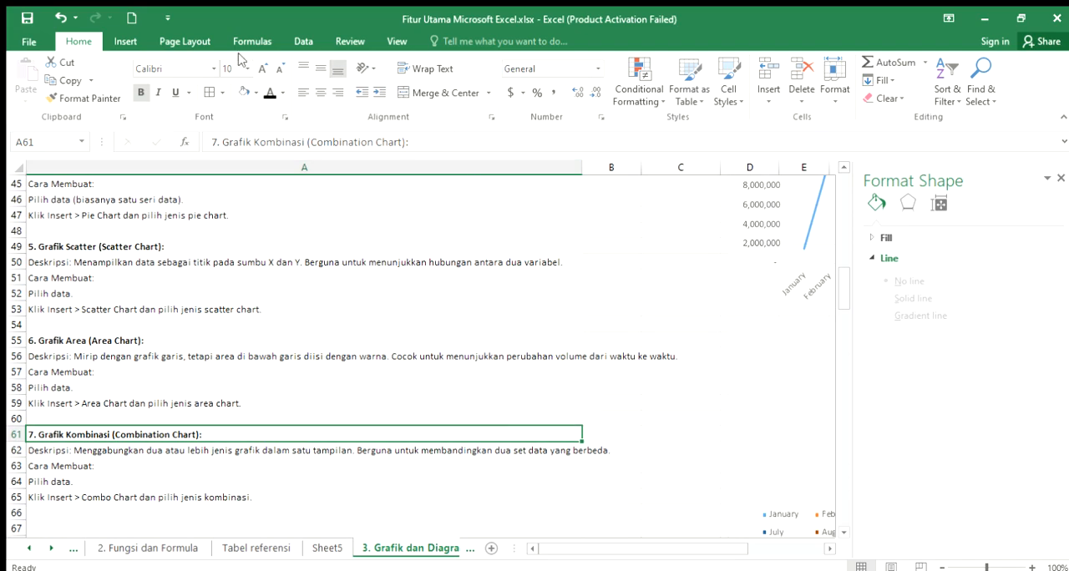
- Try to insert a combination chart from the Bulan and Data Penjualan table in B25:C37
left_click(124, 41)
left_click(79, 41)
left_click(128, 37)
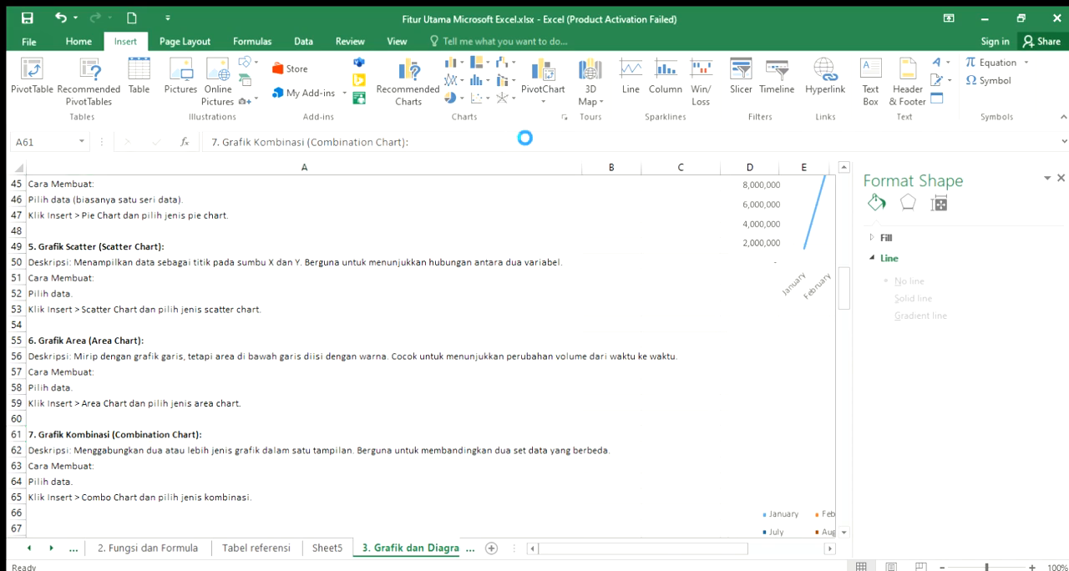
left_click(690, 261)
scroll(692, 260, "up", 5)
scroll(692, 261, "up", 2)
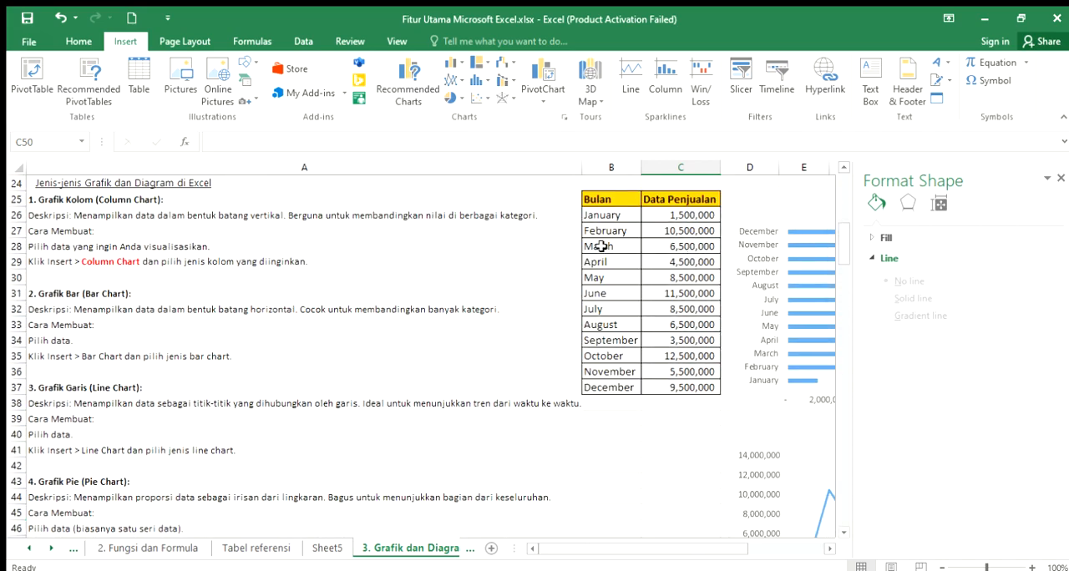
left_click(608, 194)
left_click_drag(631, 200, 690, 389)
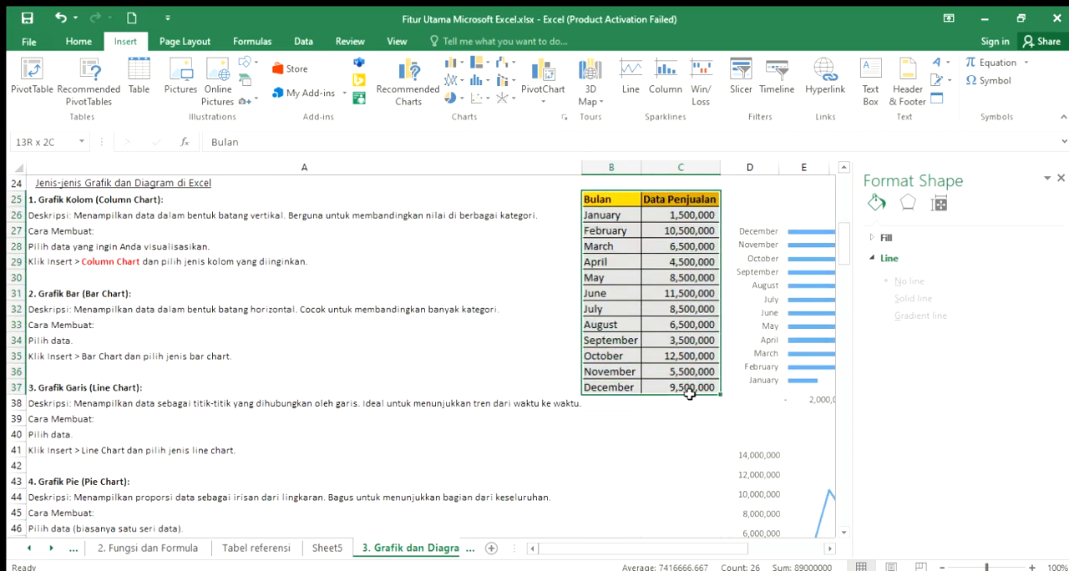
left_click(509, 79)
left_click(518, 141)
left_click(511, 77)
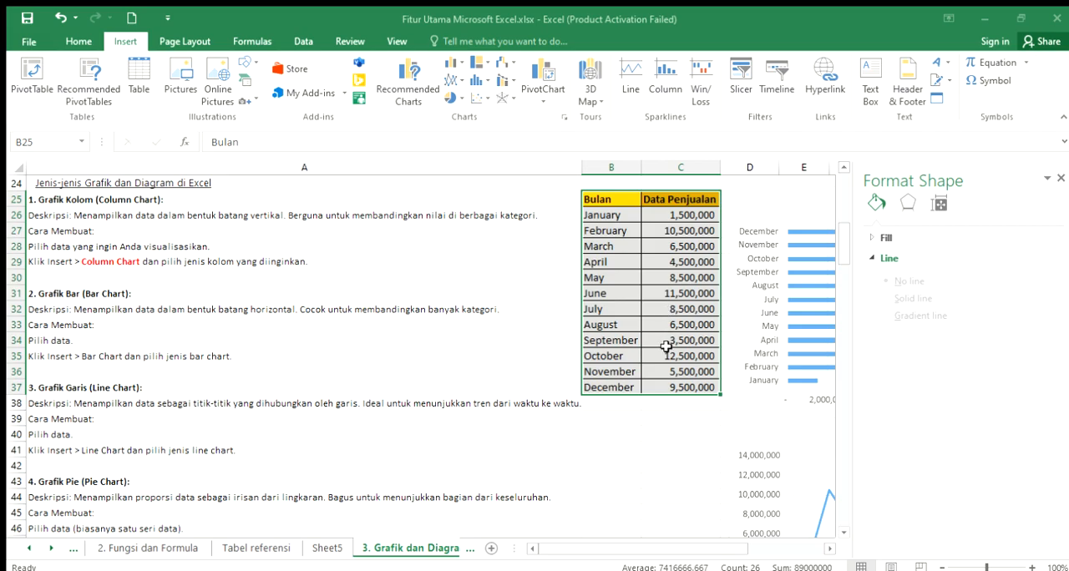
- Insert a combination chart with a single cell selected inside the Data Penjualan column of the sales table
left_click_drag(628, 217, 681, 389)
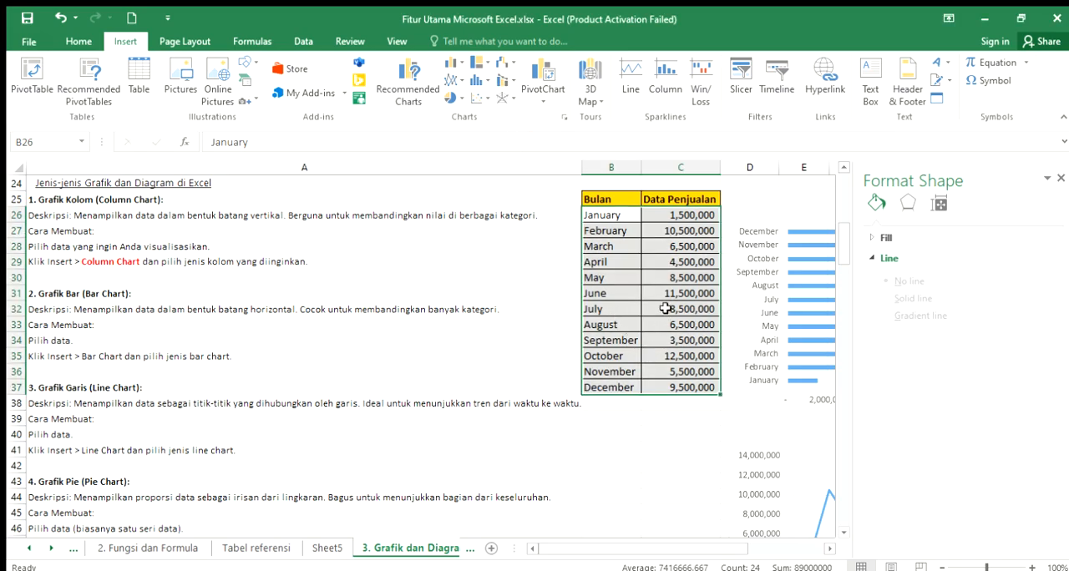
left_click(666, 272)
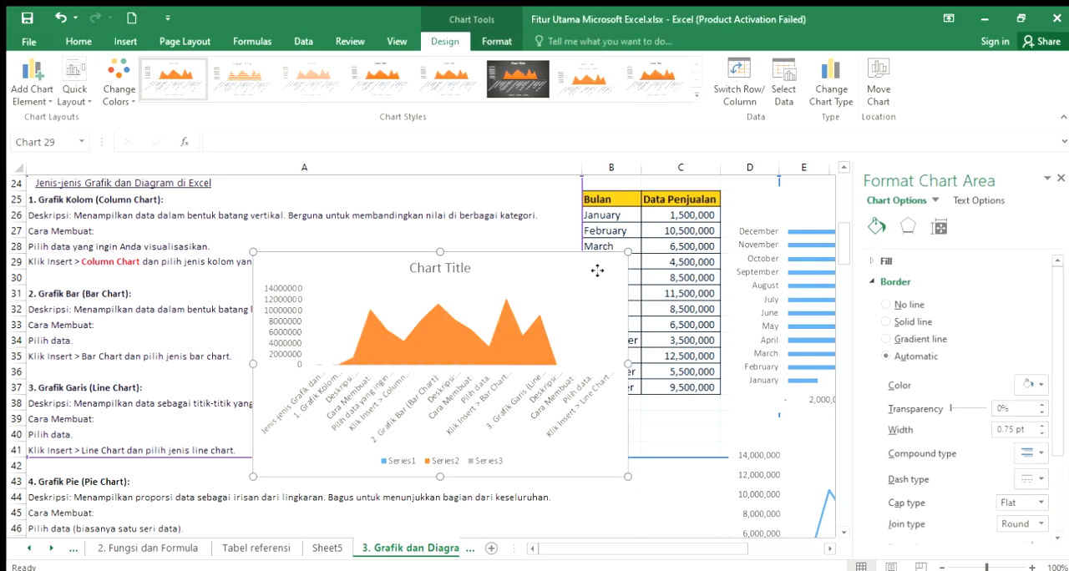
- Move the combination chart below the 2-D area chart, starting at column D around row 98, and deselect it
left_click_drag(597, 270, 687, 359)
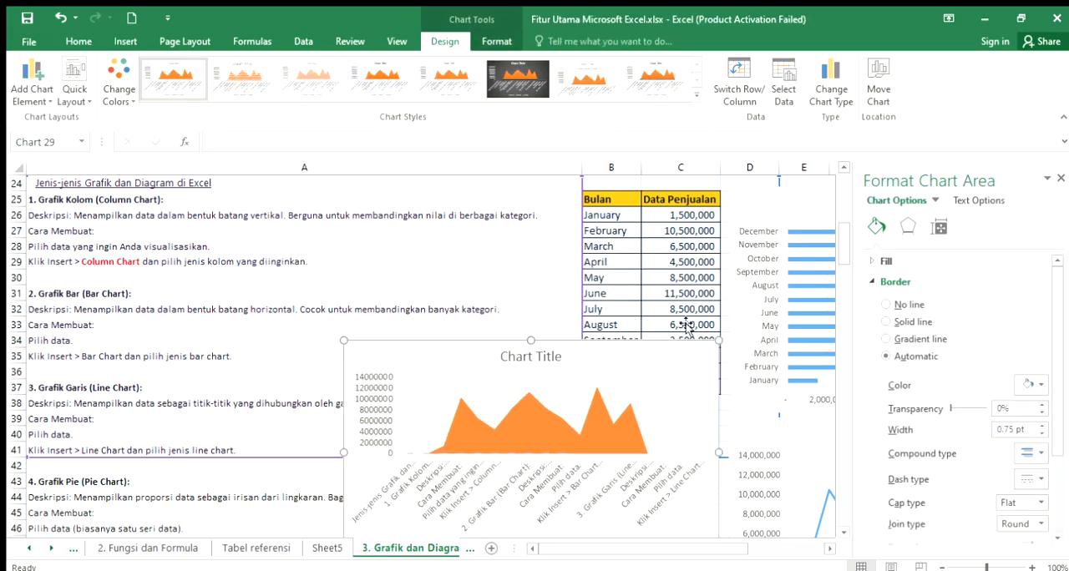
scroll(687, 355, "down", 3)
left_click_drag(676, 230, 696, 398)
left_click(685, 357)
scroll(681, 355, "down", 3)
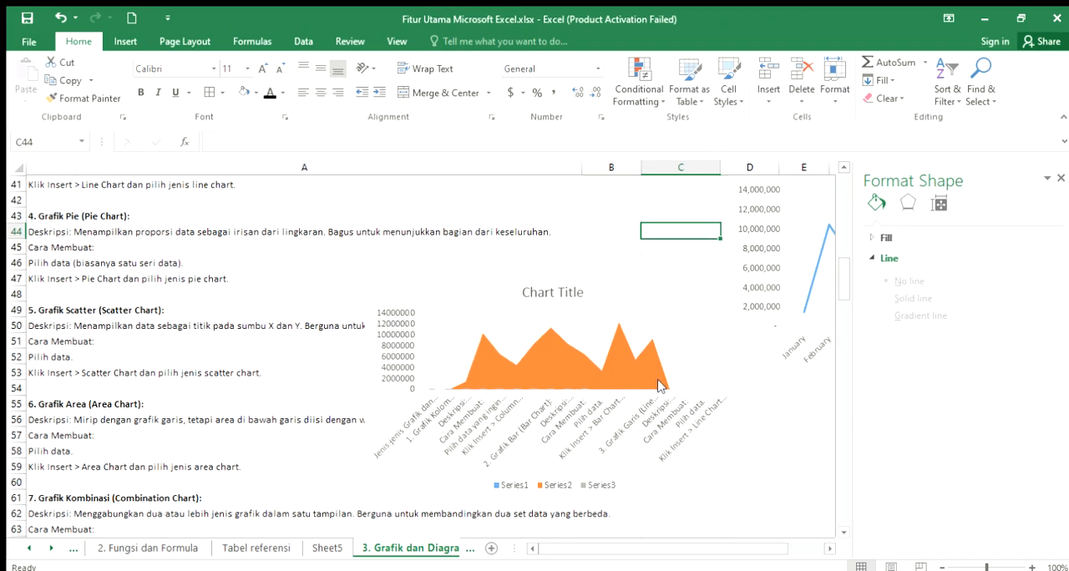
left_click_drag(666, 276, 721, 551)
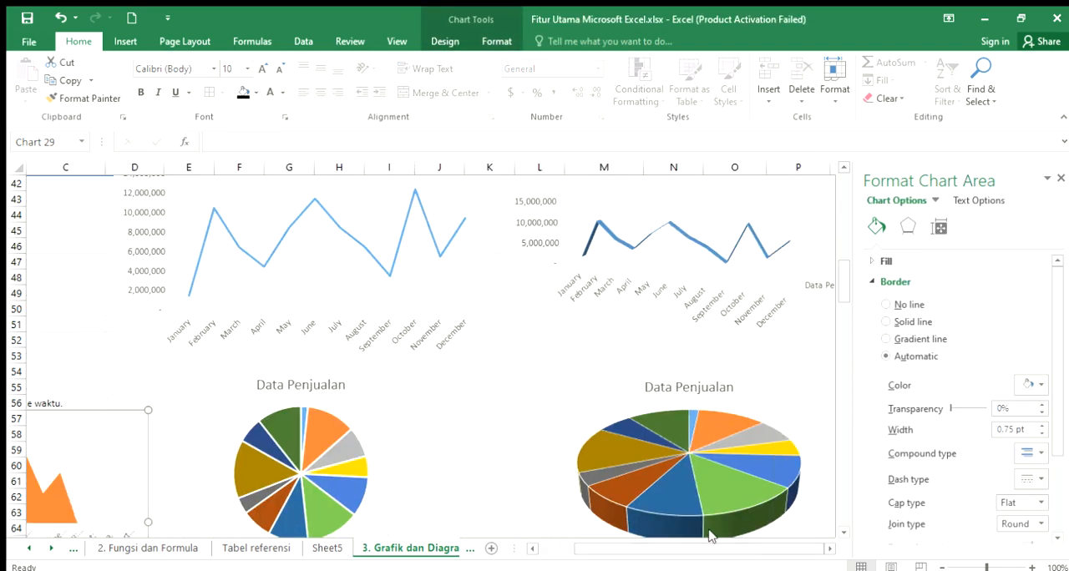
left_click_drag(133, 420, 660, 418)
left_click_drag(839, 287, 838, 335)
left_click_drag(687, 257, 654, 545)
mouse_move(845, 329)
left_mouse_down()
mouse_move(840, 370)
mouse_move(840, 277)
mouse_move(844, 325)
left_mouse_up()
left_click_drag(652, 275, 552, 535)
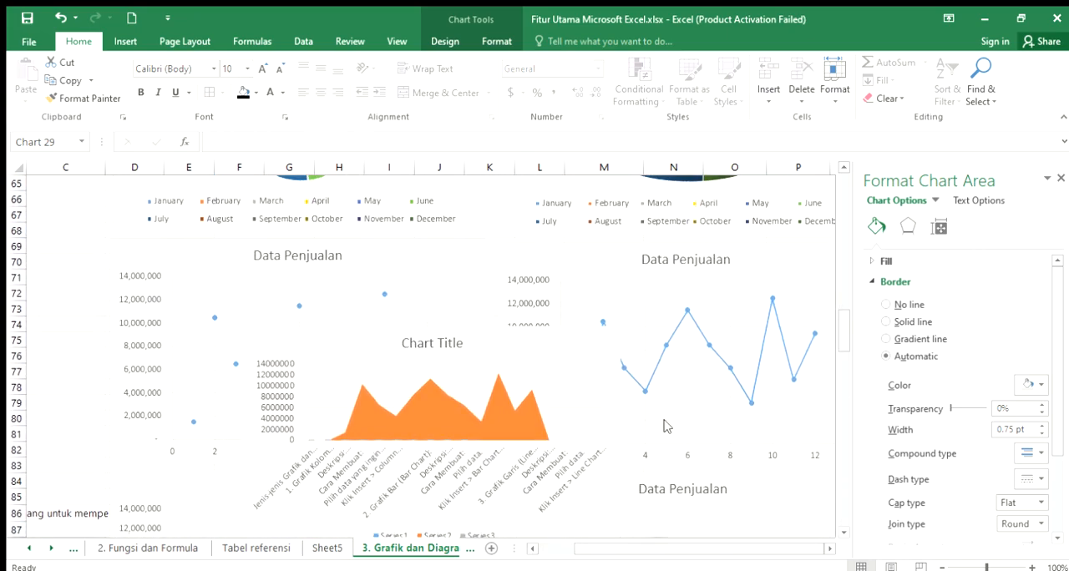
left_click_drag(674, 264, 453, 558)
left_click_drag(687, 214, 686, 298)
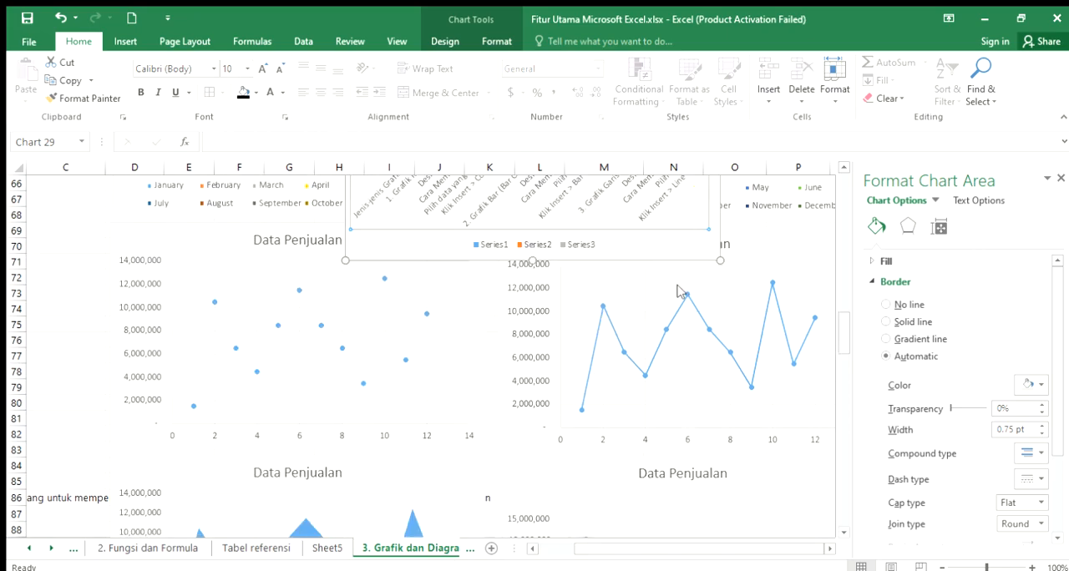
left_click(703, 245)
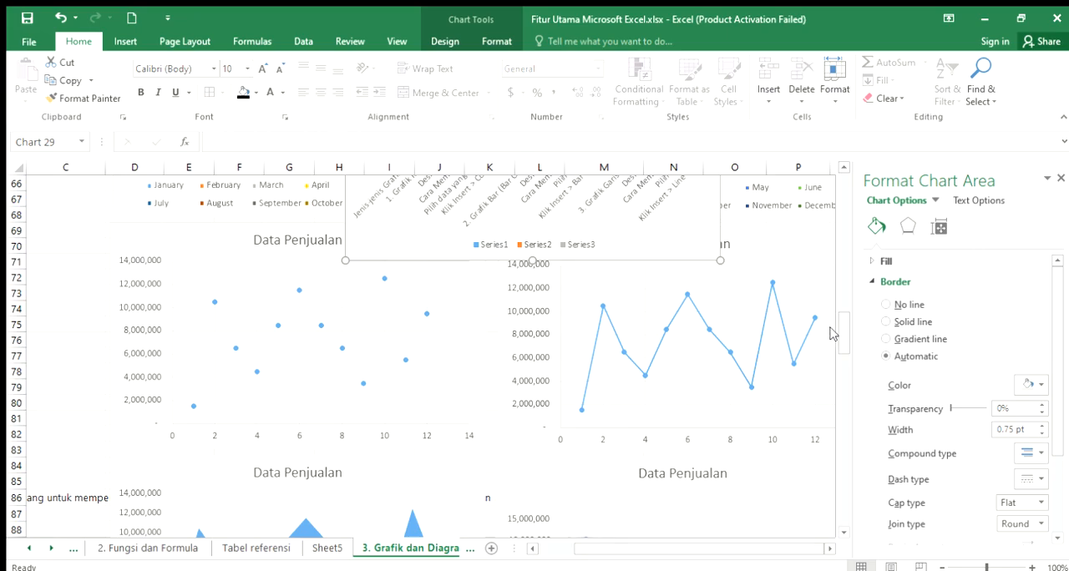
scroll(830, 335, "up", 6)
left_click_drag(652, 334, 370, 296)
mouse_move(839, 288)
left_mouse_down()
mouse_move(841, 304)
mouse_move(841, 286)
left_mouse_up()
left_click_drag(398, 249, 377, 483)
left_click_drag(843, 309, 843, 334)
left_click_drag(401, 302, 454, 370)
left_click_drag(413, 286, 434, 366)
scroll(434, 366, "down", 4)
left_click_drag(422, 250, 454, 384)
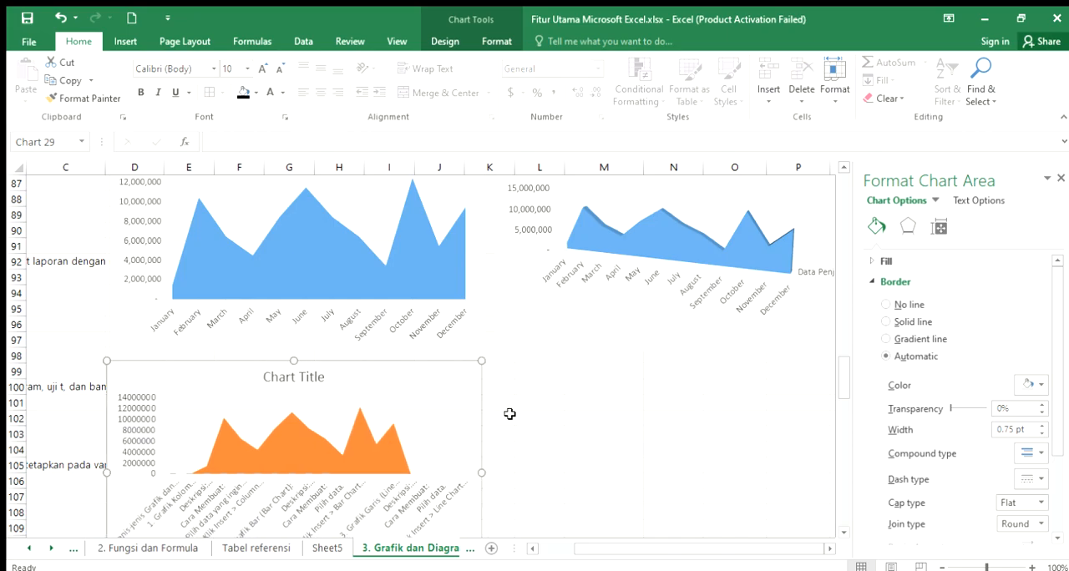
left_click(537, 416)
- Return to the start of the sheet and review the introductory notes, the monthly sales table and the two bar charts
left_click_drag(846, 372, 842, 187)
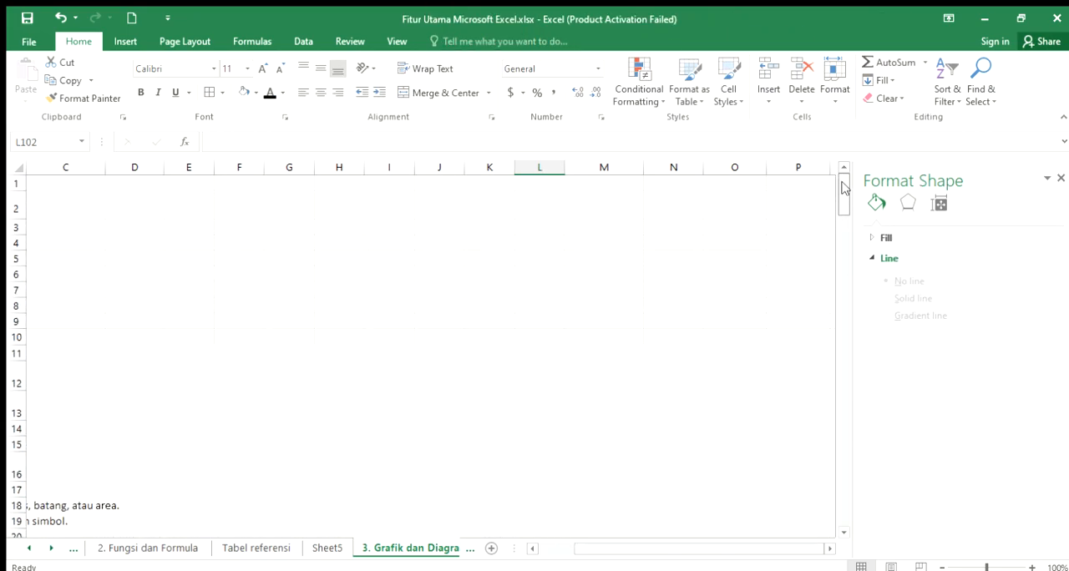
left_click(529, 548)
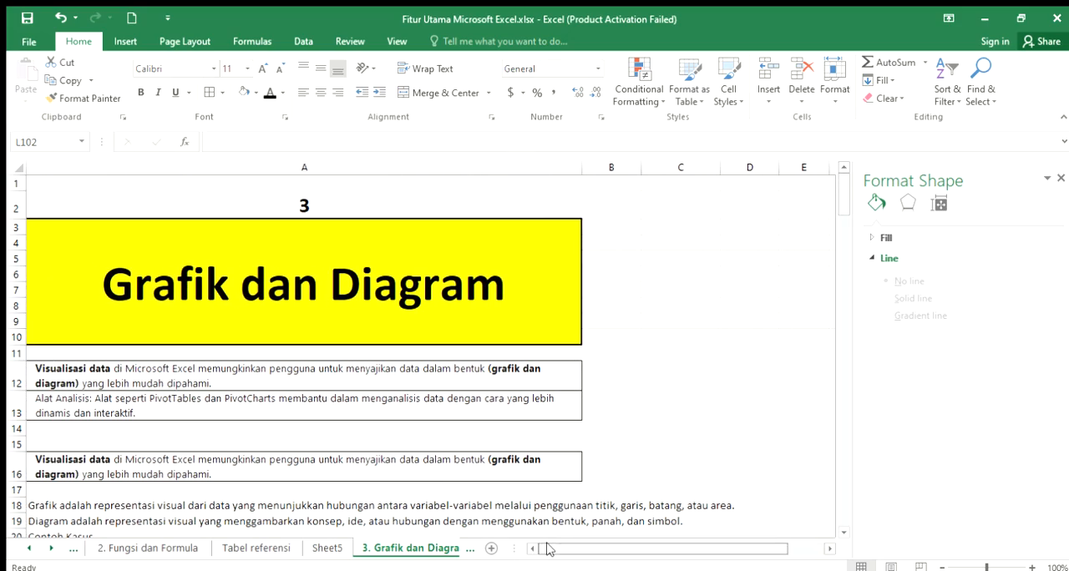
left_click_drag(844, 201, 851, 227)
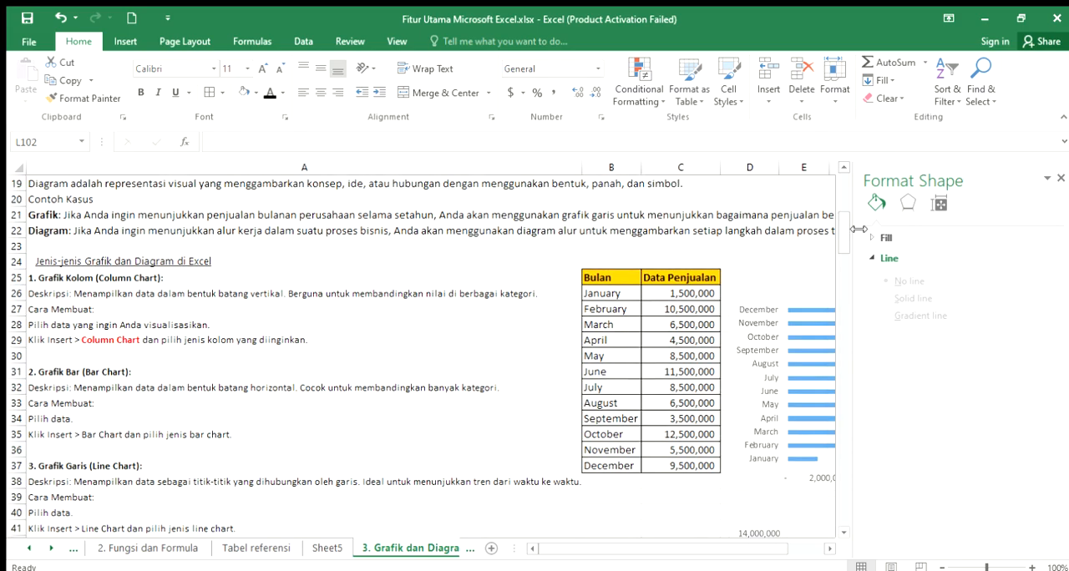
left_click(830, 548)
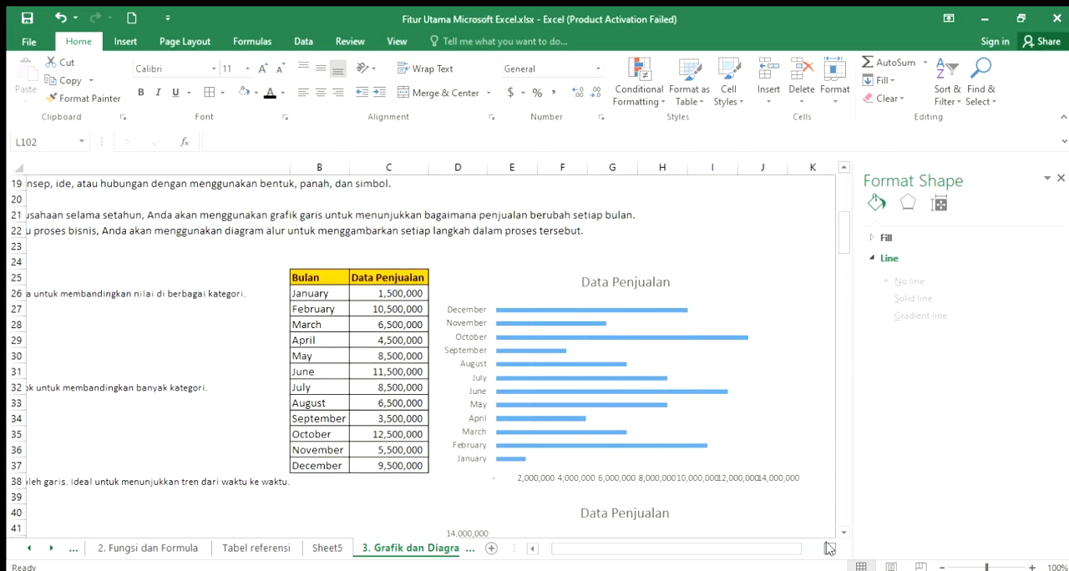
left_click_drag(700, 554, 699, 551)
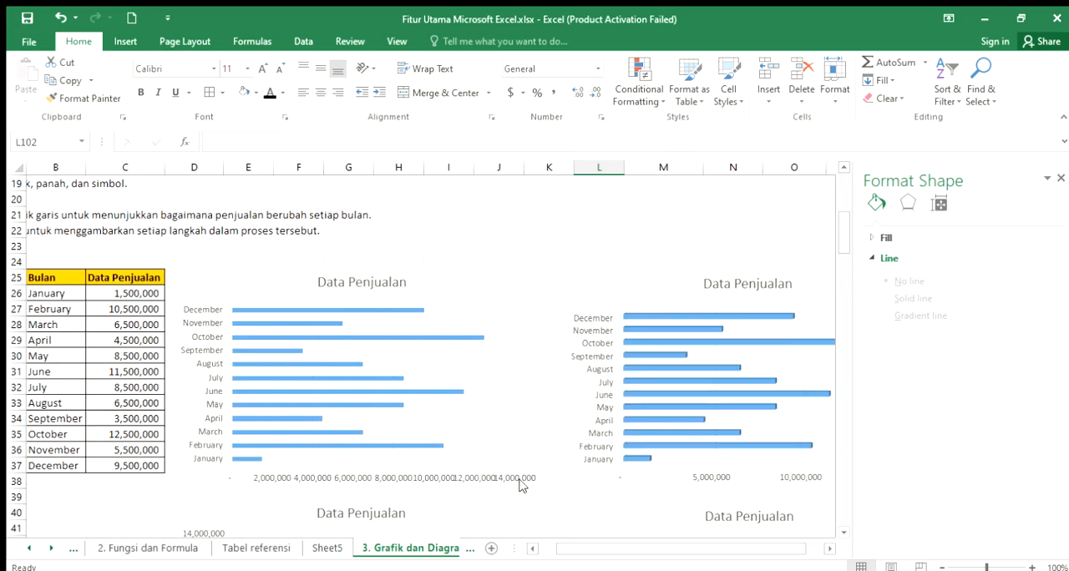
left_click(532, 549)
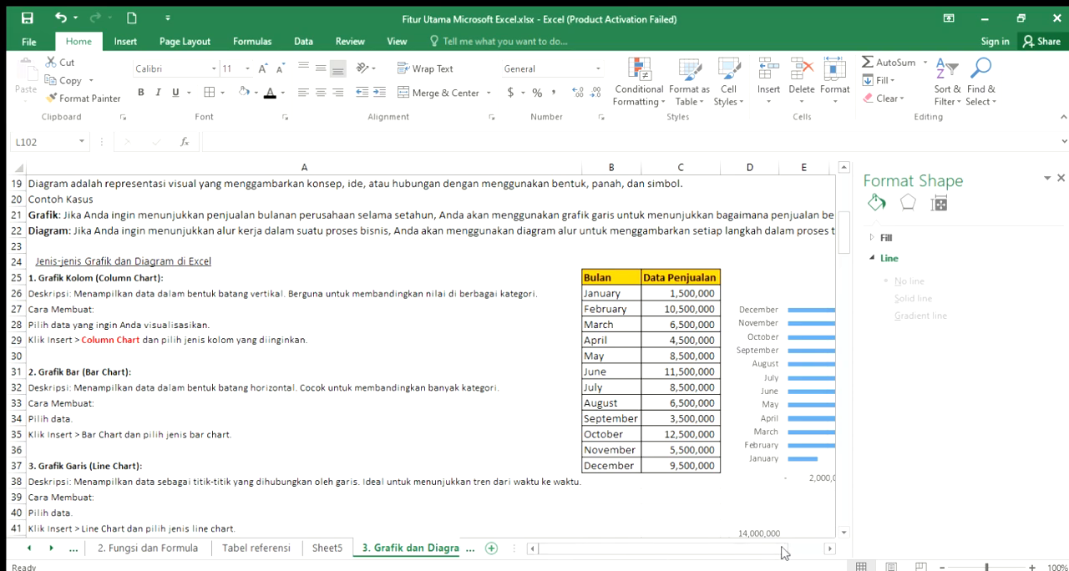
left_click_drag(740, 547, 755, 543)
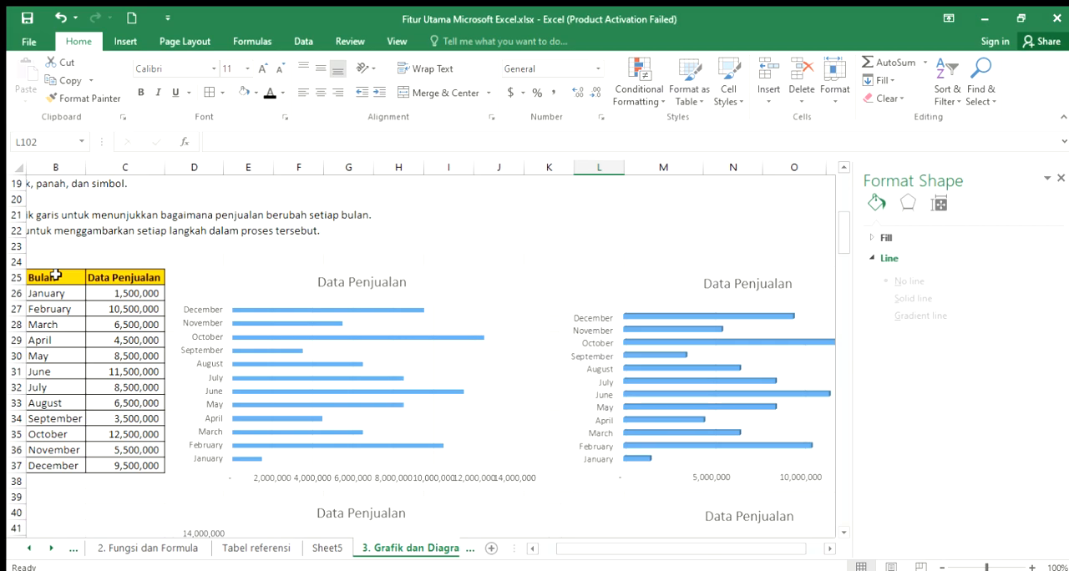
left_click(533, 549)
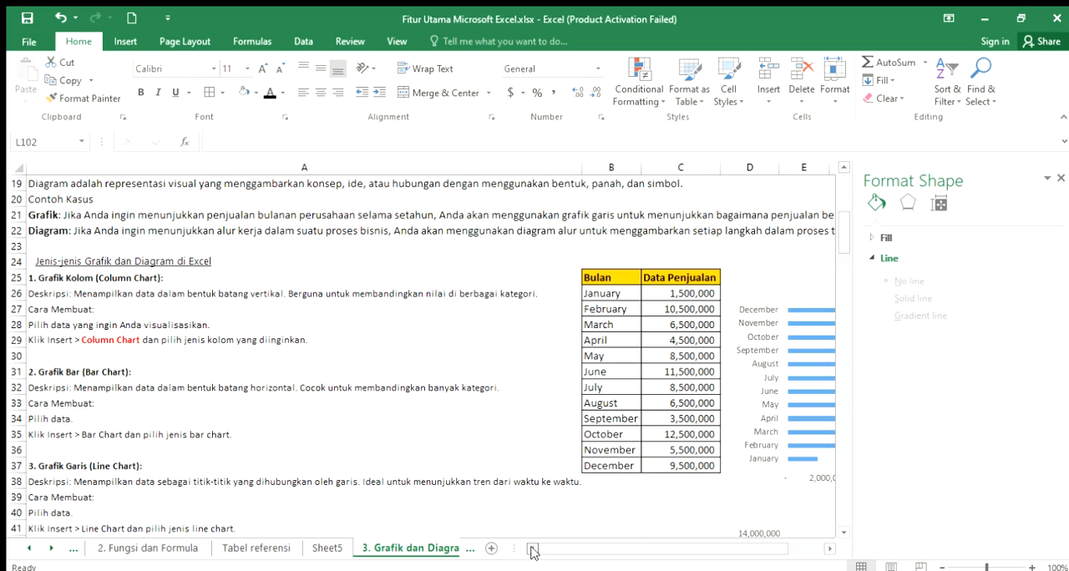
- Review the chart type headings from Grafik Garis through Grafik Kombinasi in column A and return to the Grafik dan Diagram title
left_click(158, 458)
scroll(176, 447, "down", 3)
scroll(195, 434, "down", 4)
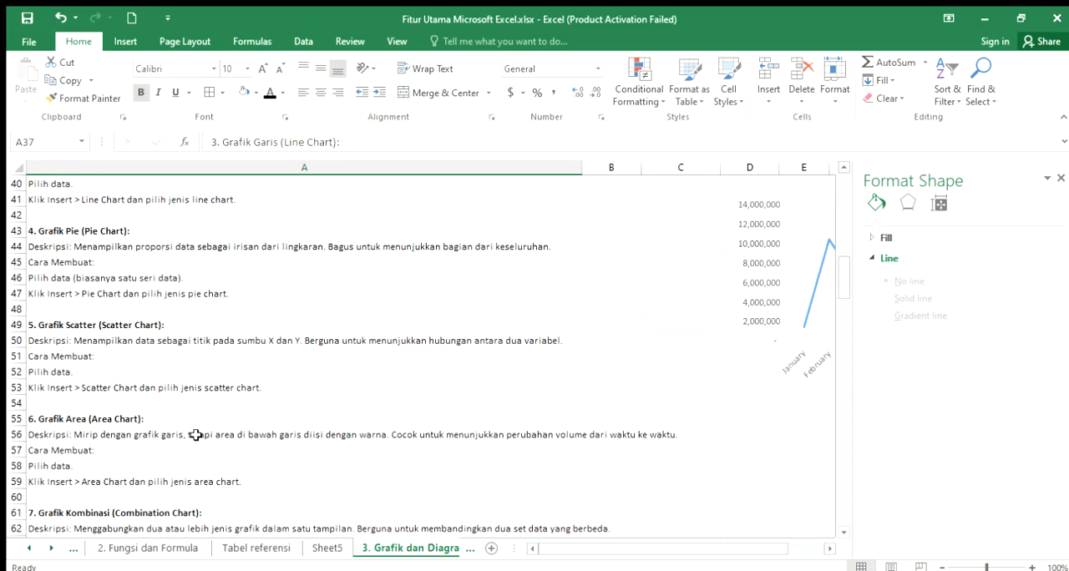
left_click(119, 419)
left_click(120, 513)
scroll(522, 431, "up", 8)
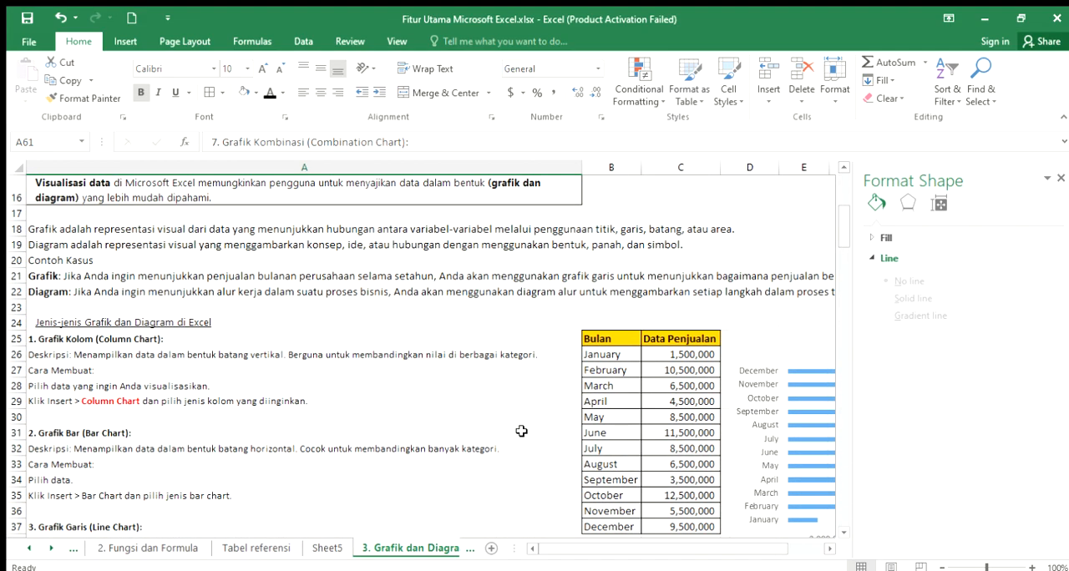
scroll(521, 431, "up", 1)
scroll(521, 431, "up", 3)
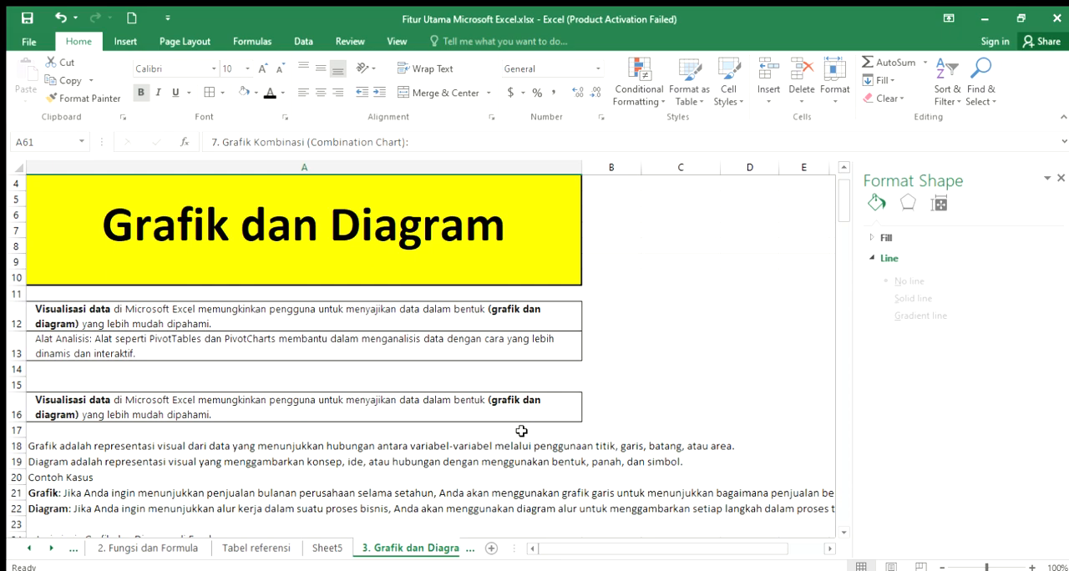